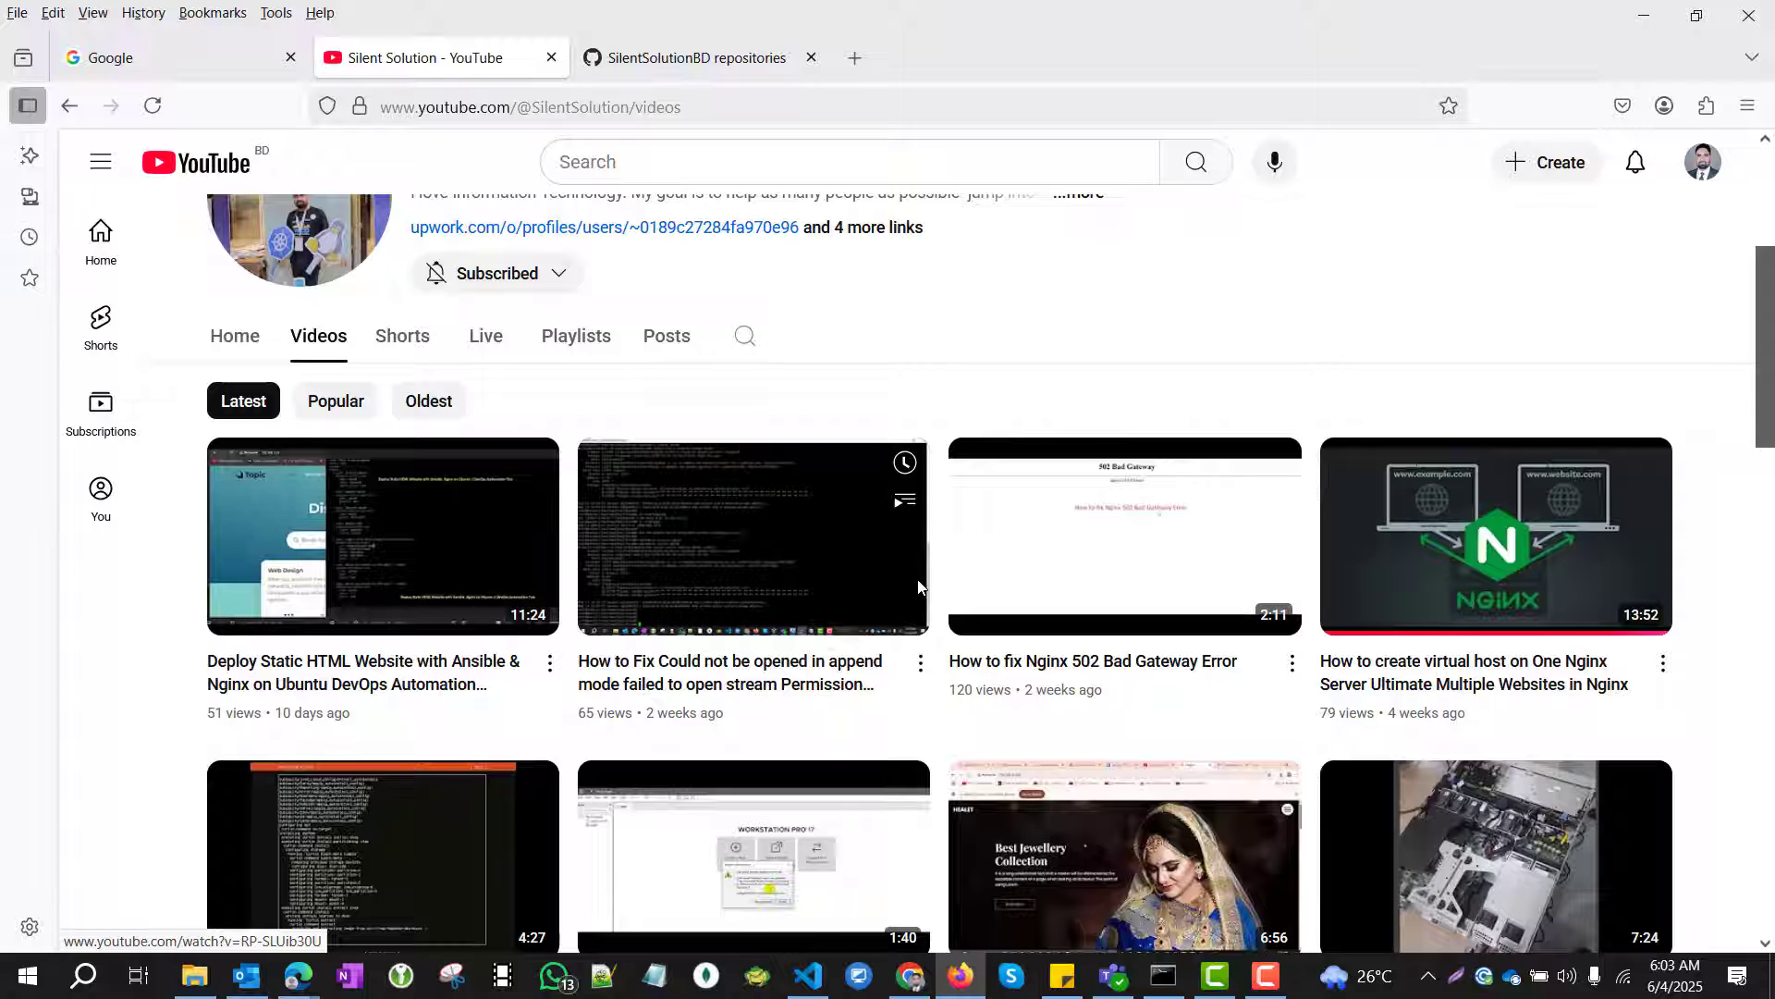
scroll(918, 586, "down", 3)
scroll(918, 587, "up", 6)
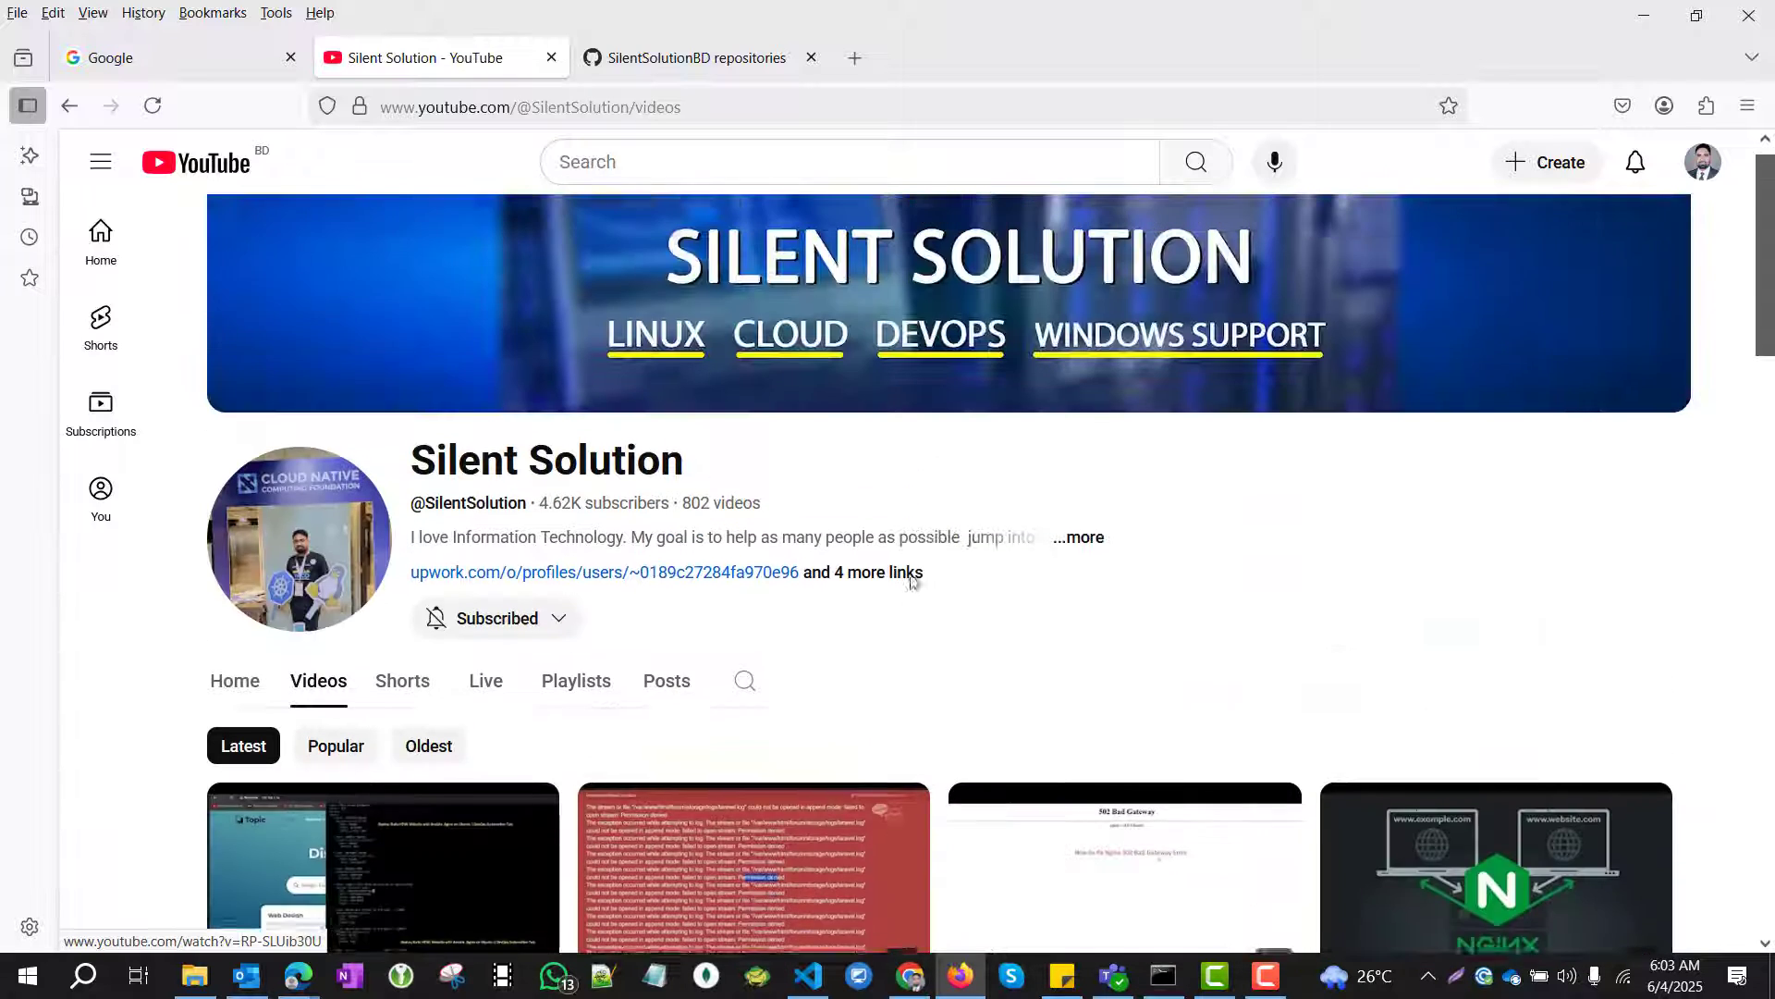
Step: Start a new repository in the SilentSolutionBD GitHub organization and name it gitwebsite
left_click(694, 61)
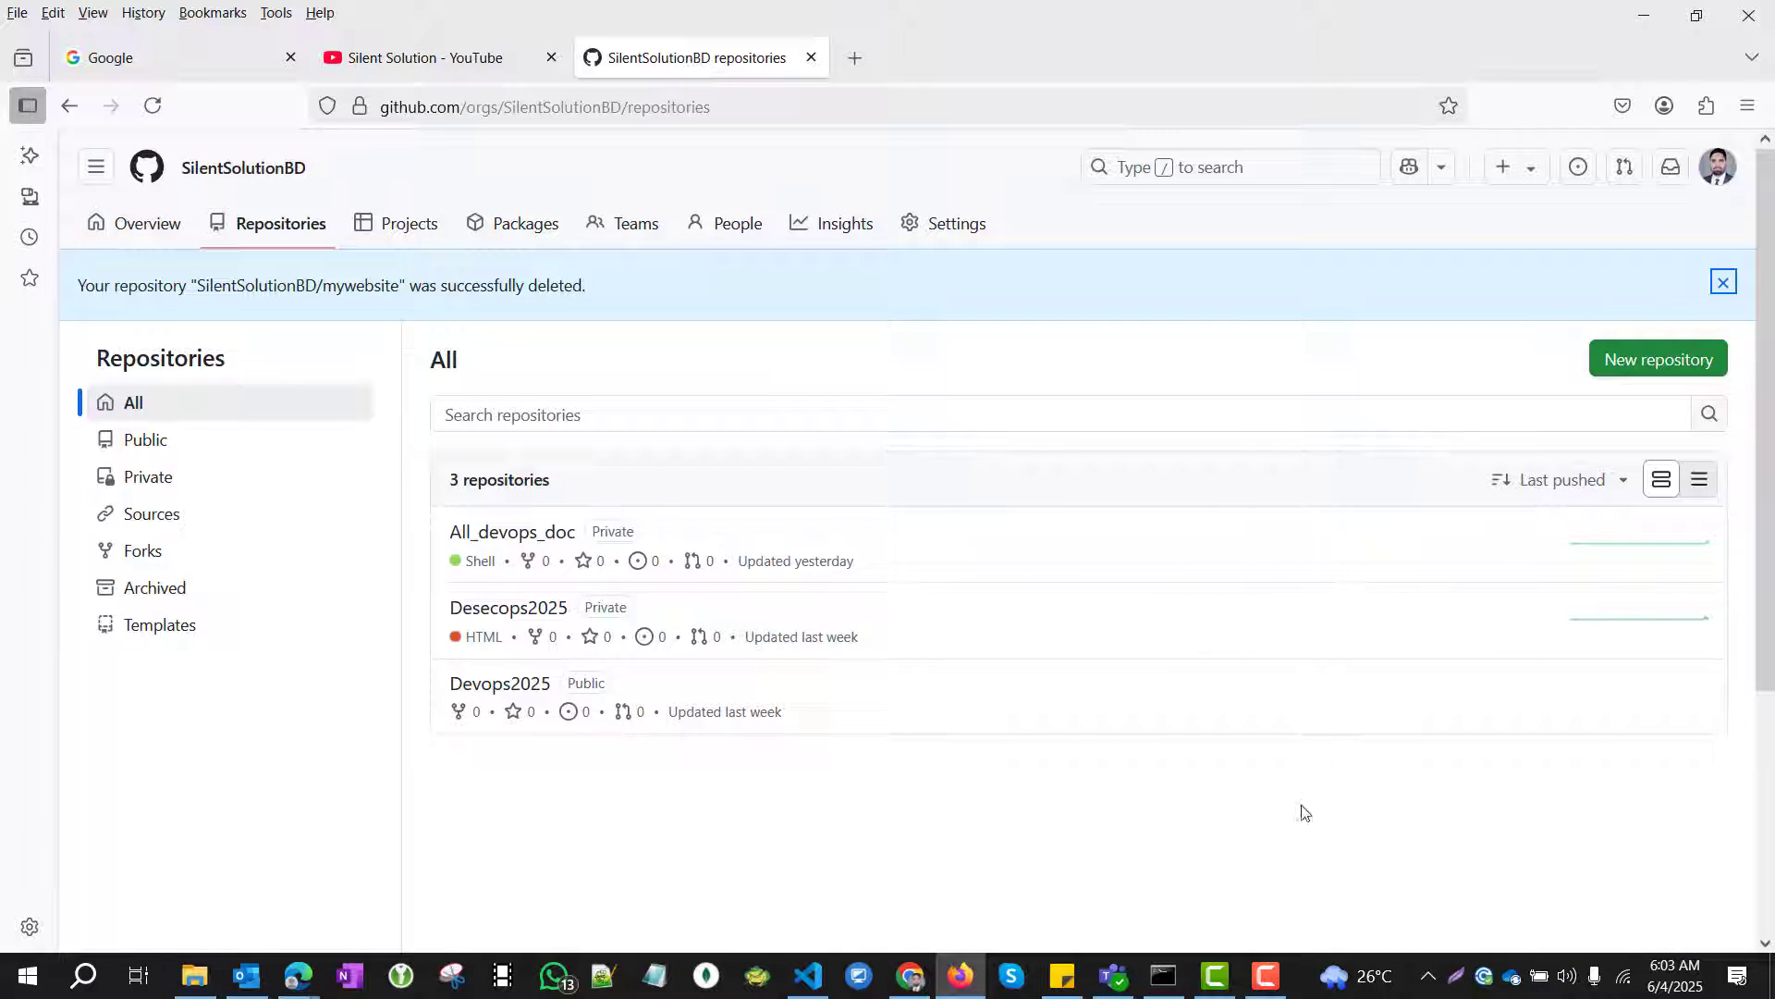
left_click(1657, 375)
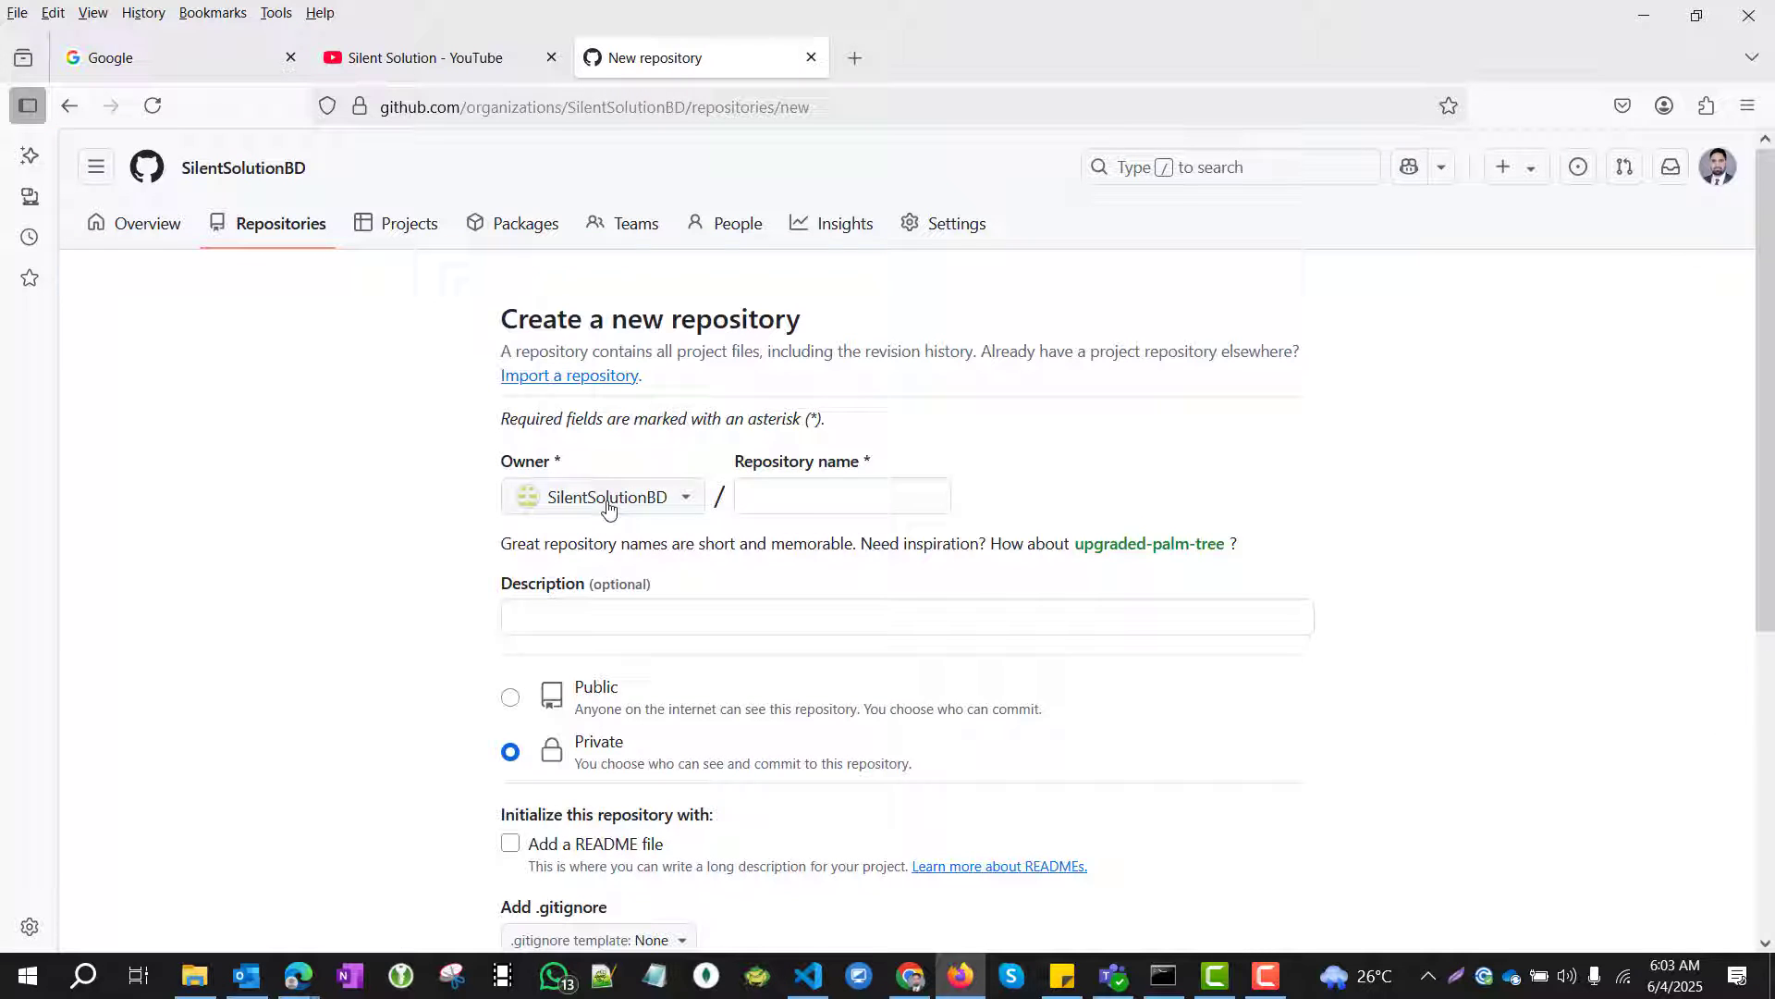
left_click(810, 502)
type("git")
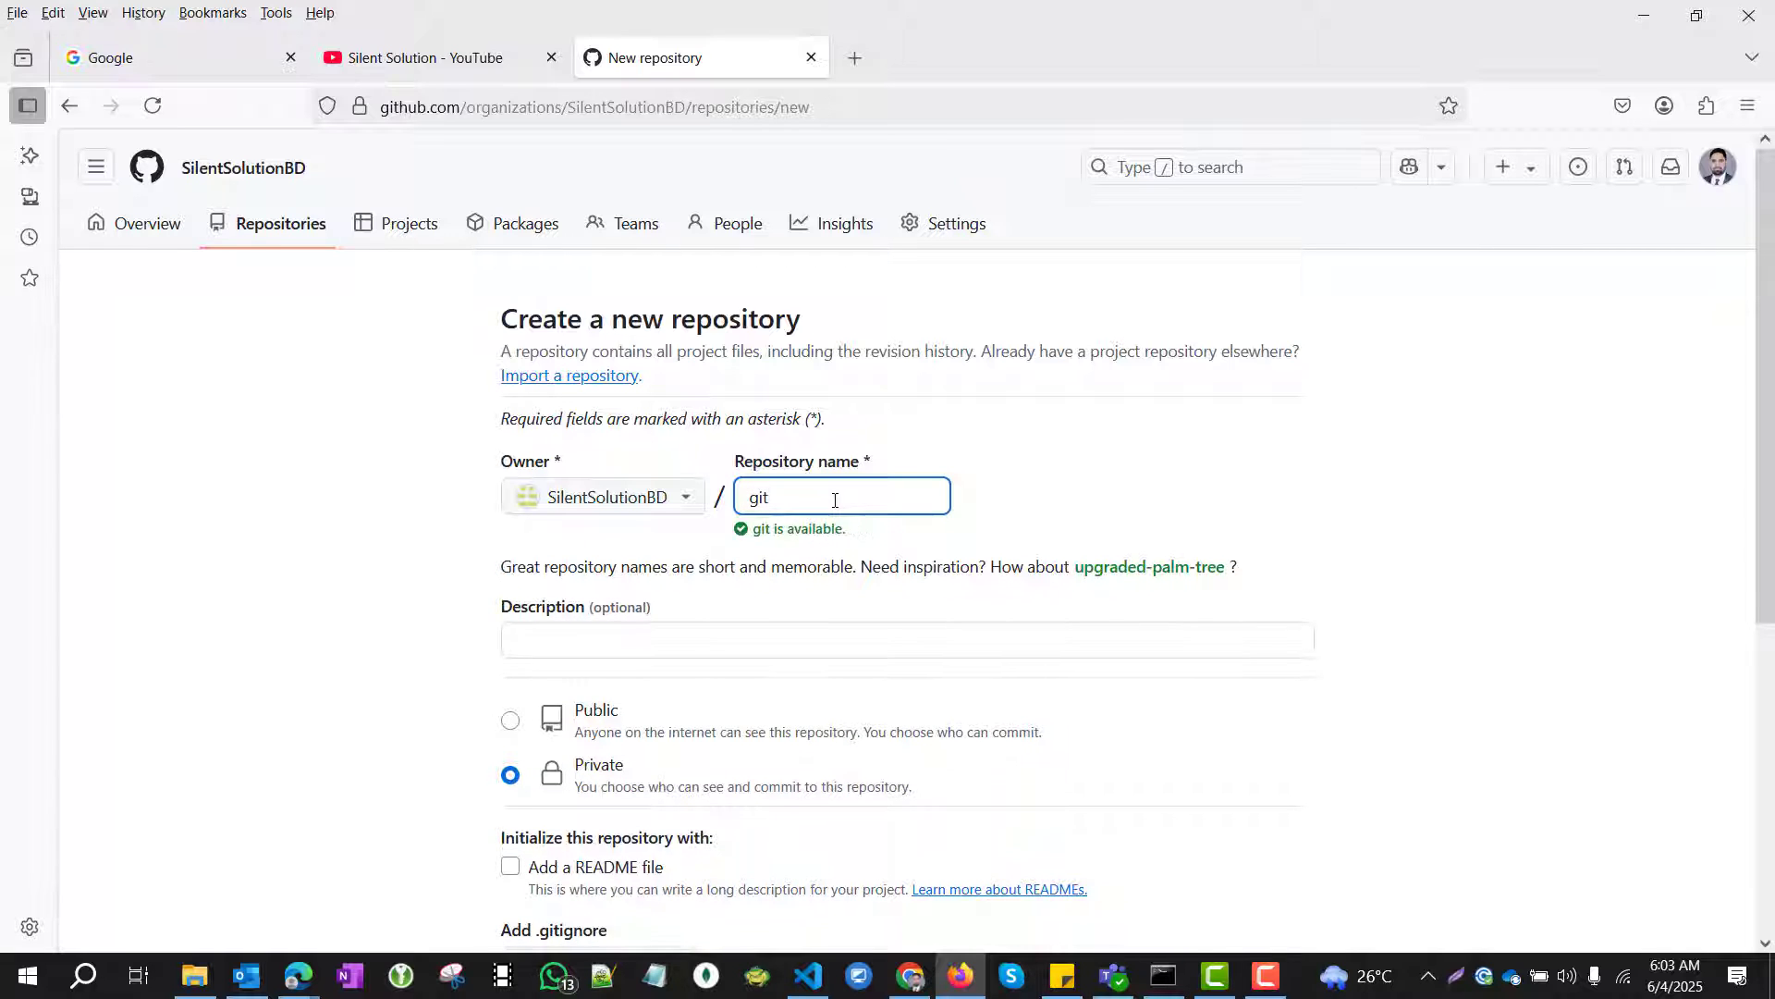
type("webs")
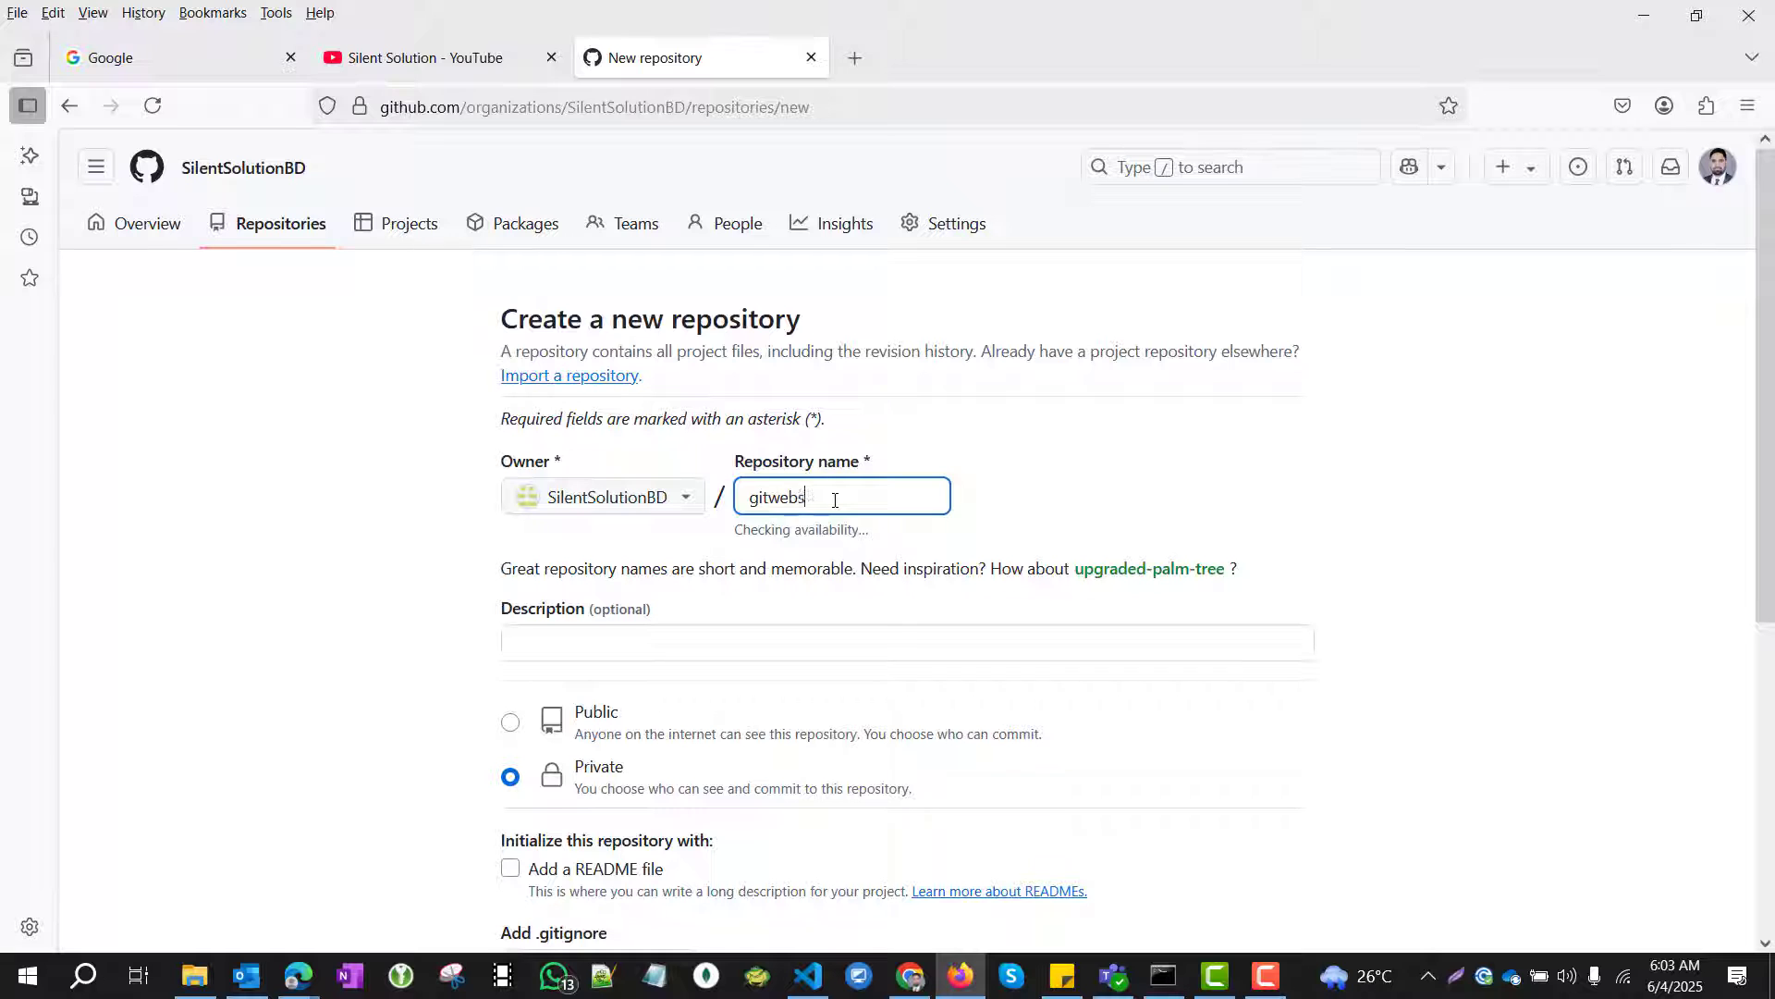
type("ite")
Step: Set the new repository's visibility to Public and create it
scroll(668, 562, "down", 4)
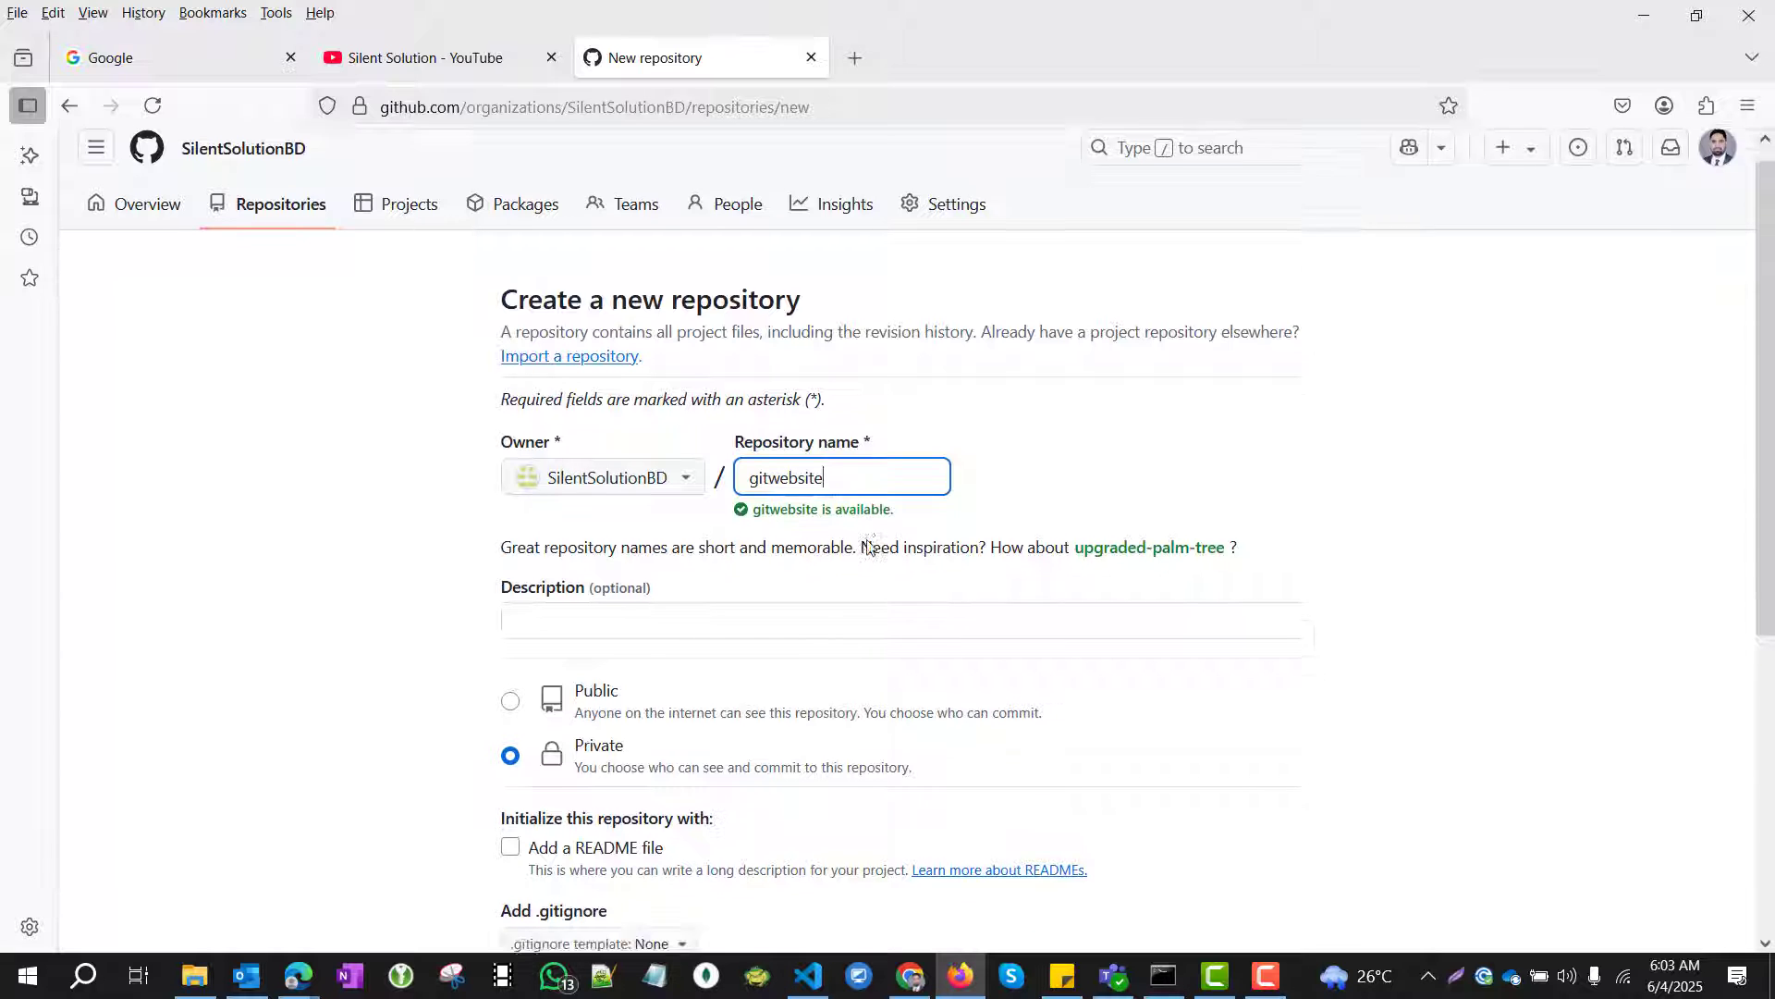
left_click(509, 354)
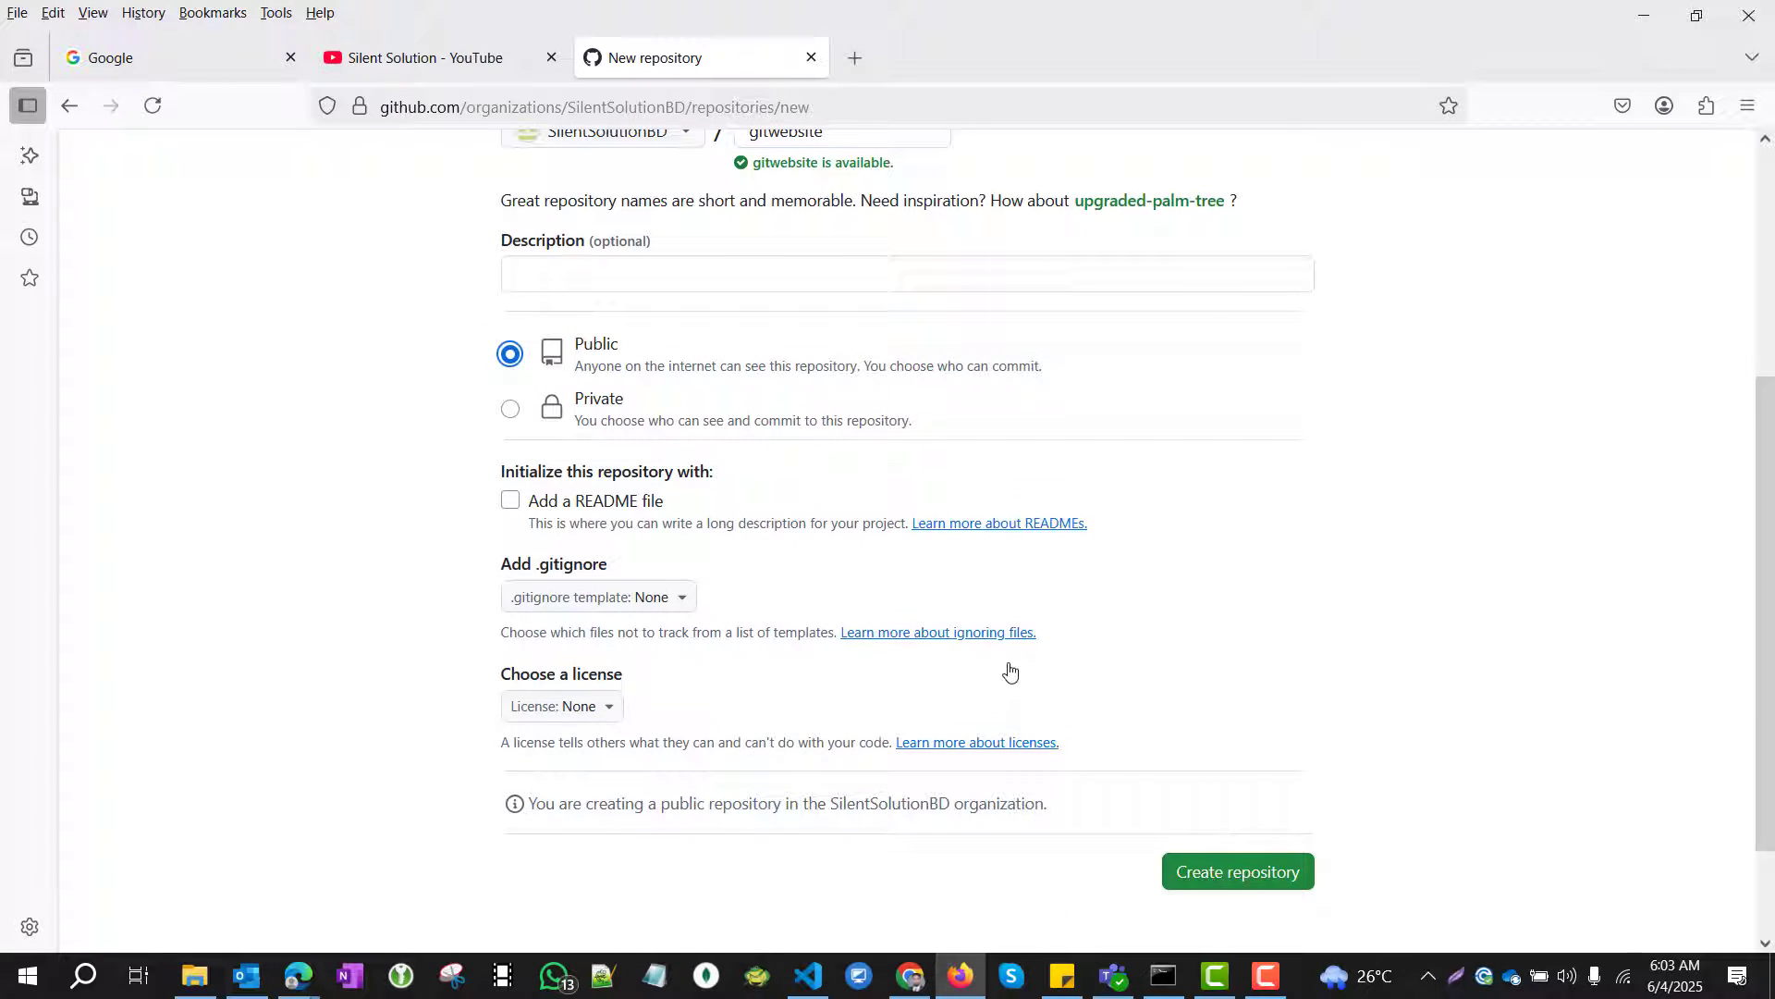
left_click(1230, 873)
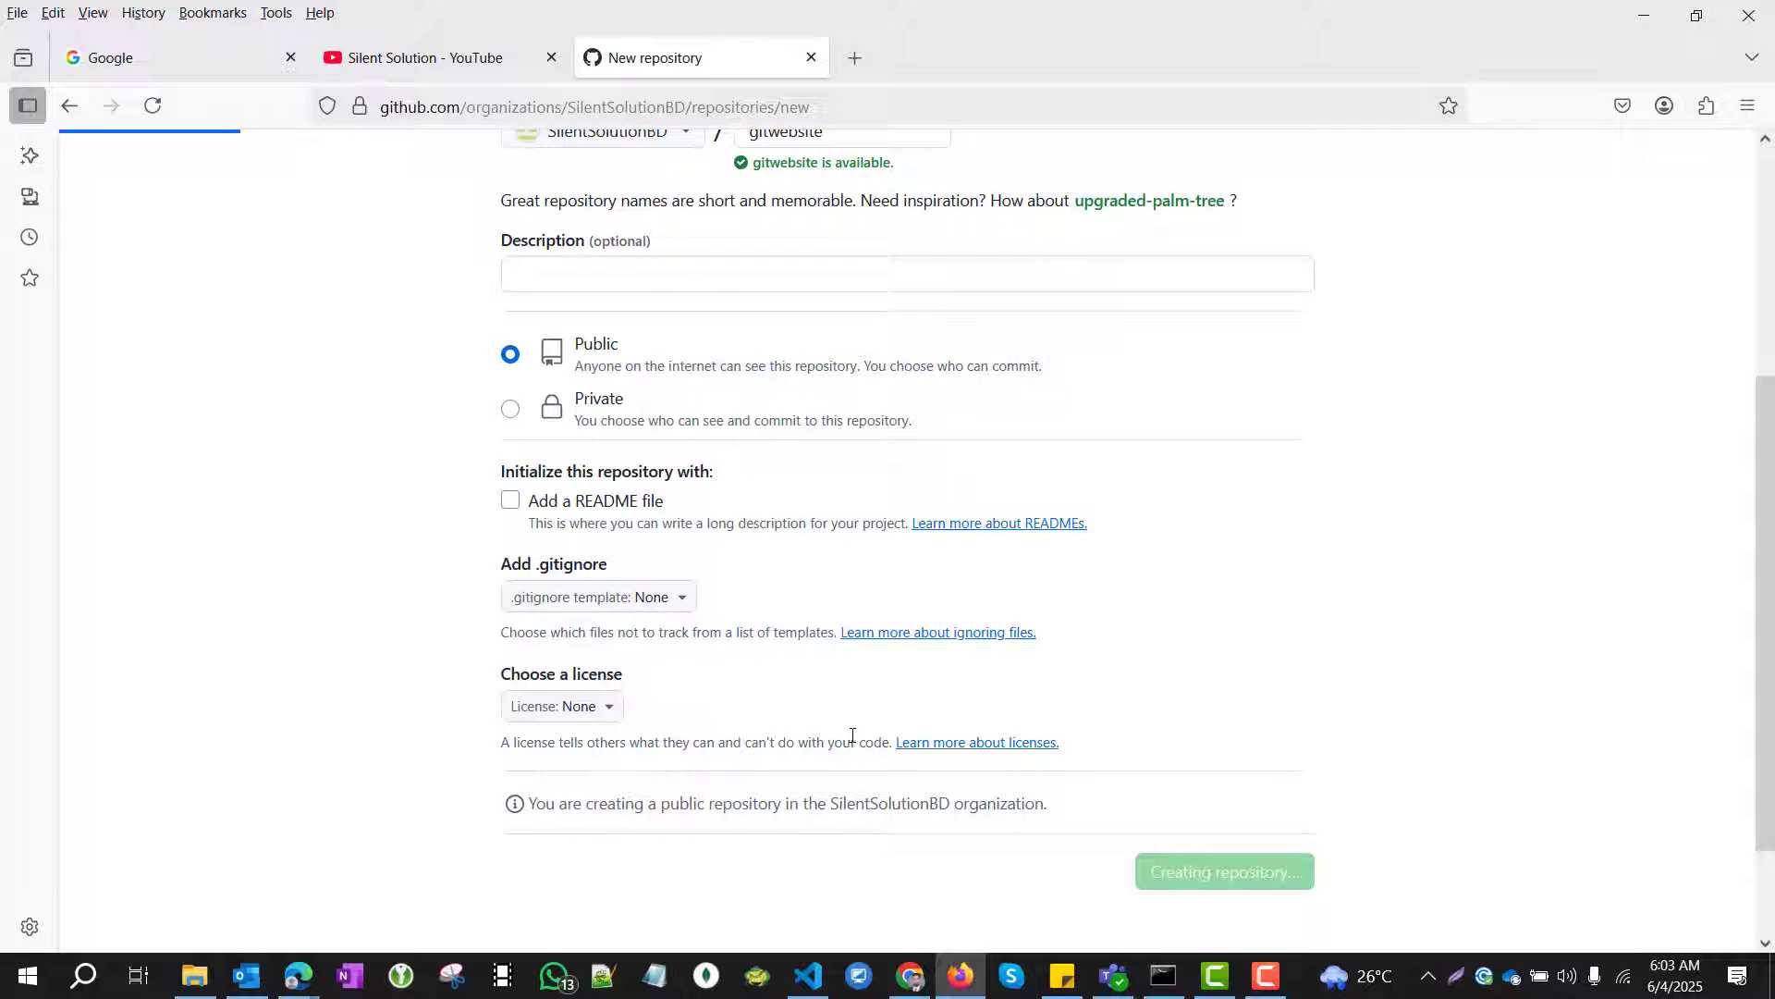
Step: View the setup commands of the new repository and switch to the Git WebSite project in Visual Studio Code
scroll(851, 733, "down", 5)
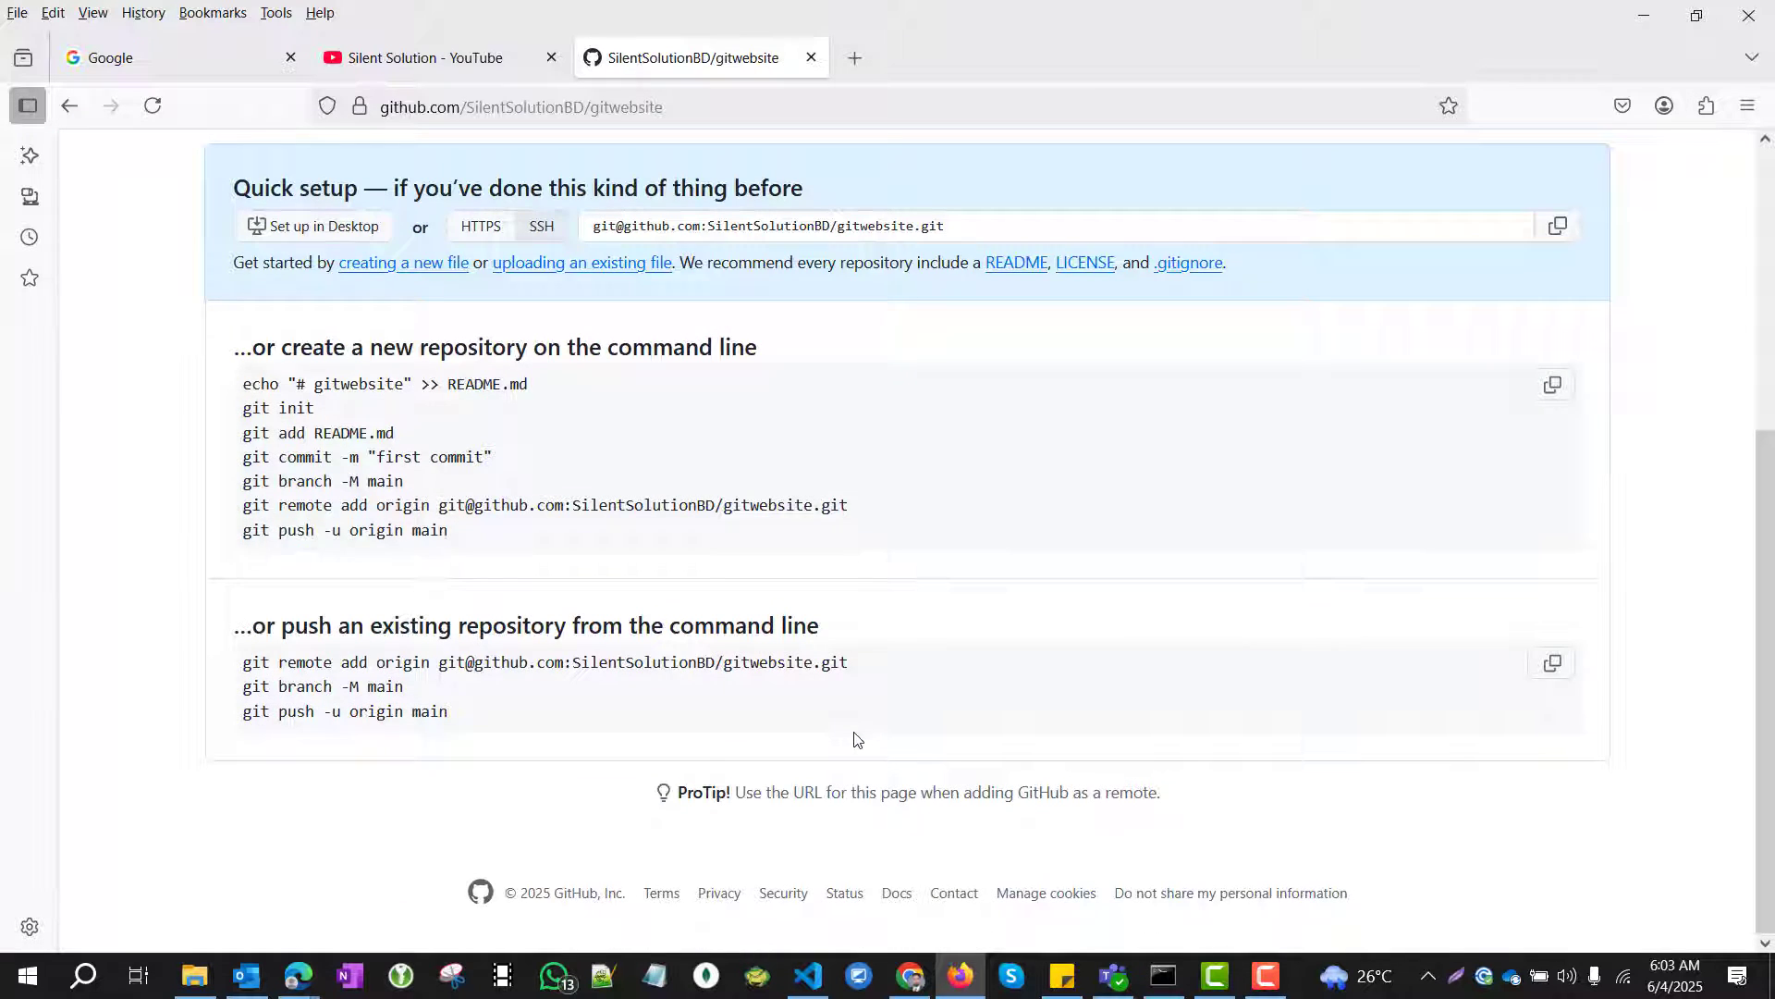
left_click(807, 975)
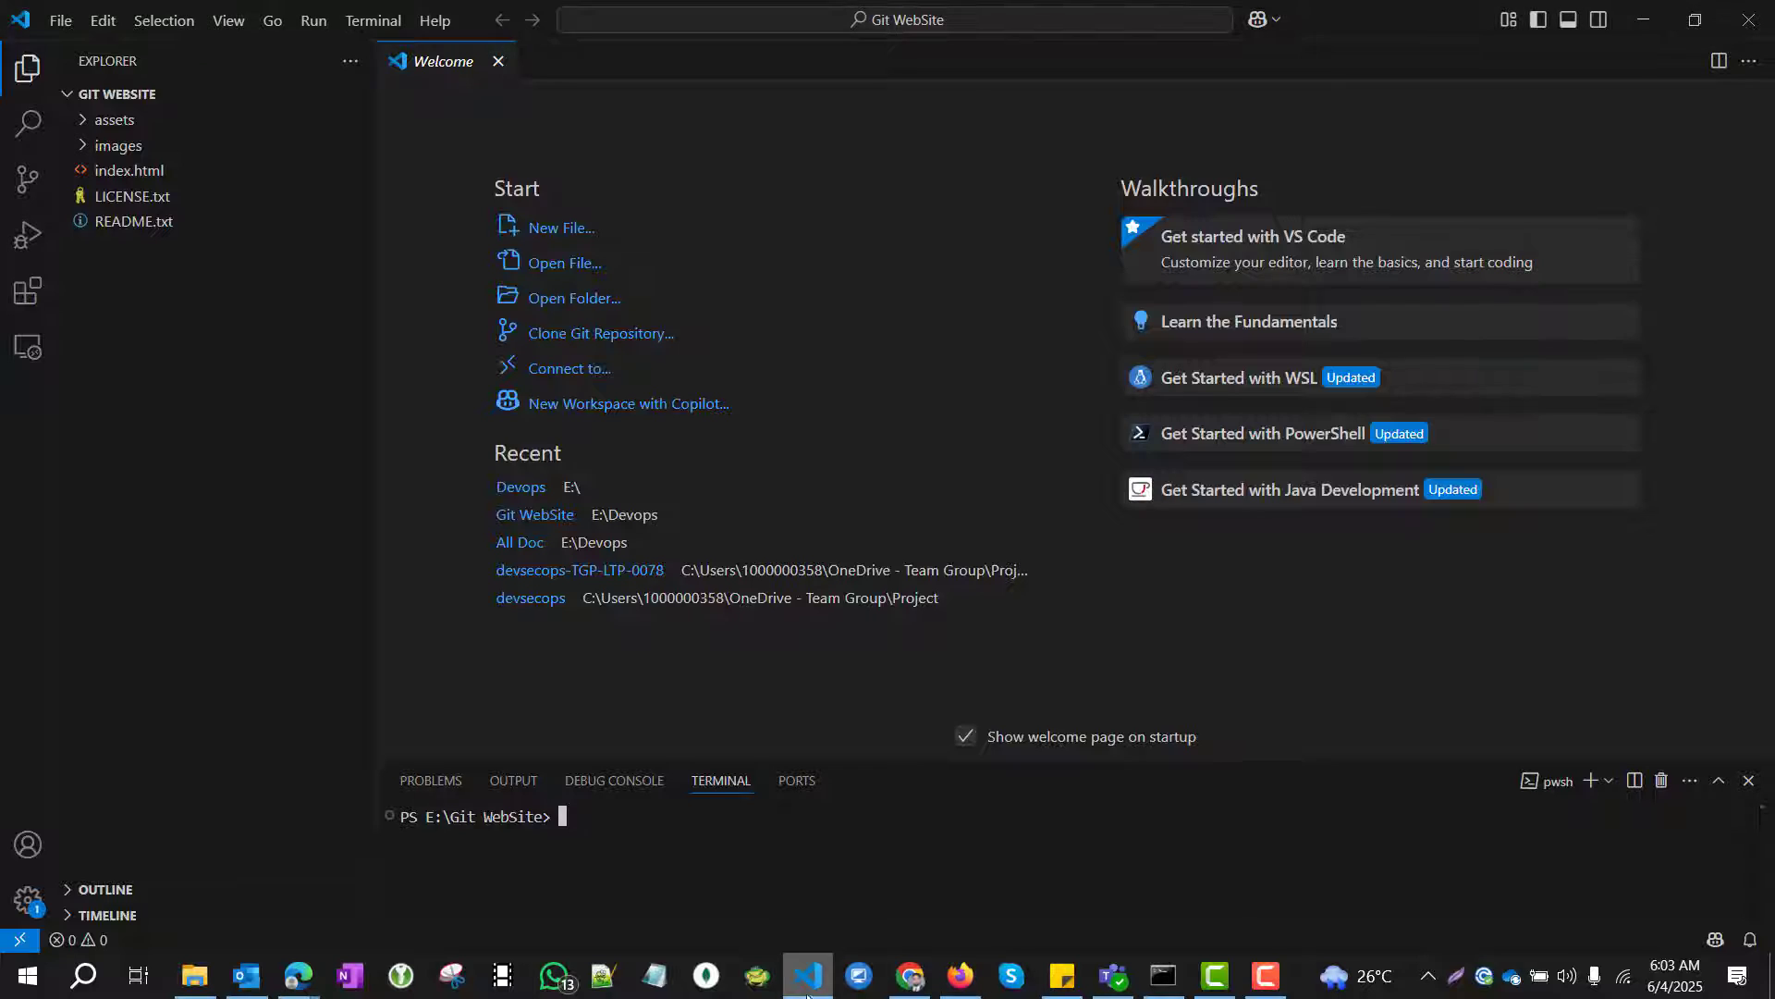
left_click(63, 21)
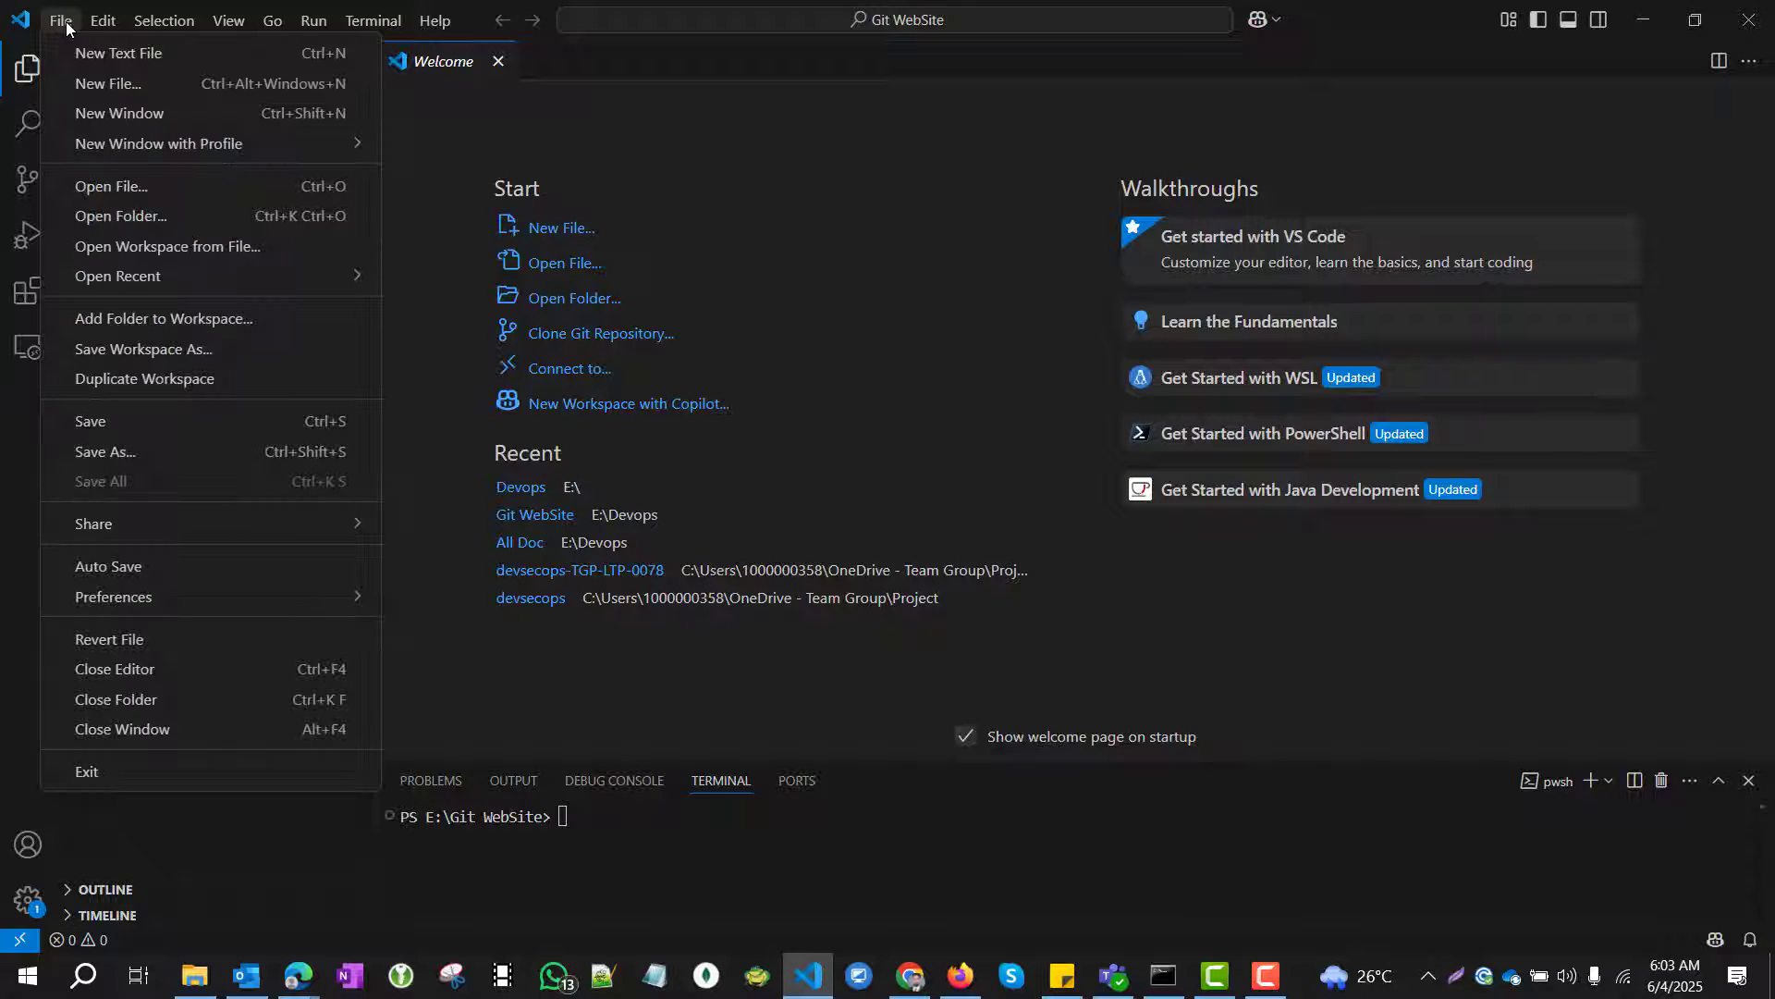
left_click(117, 217)
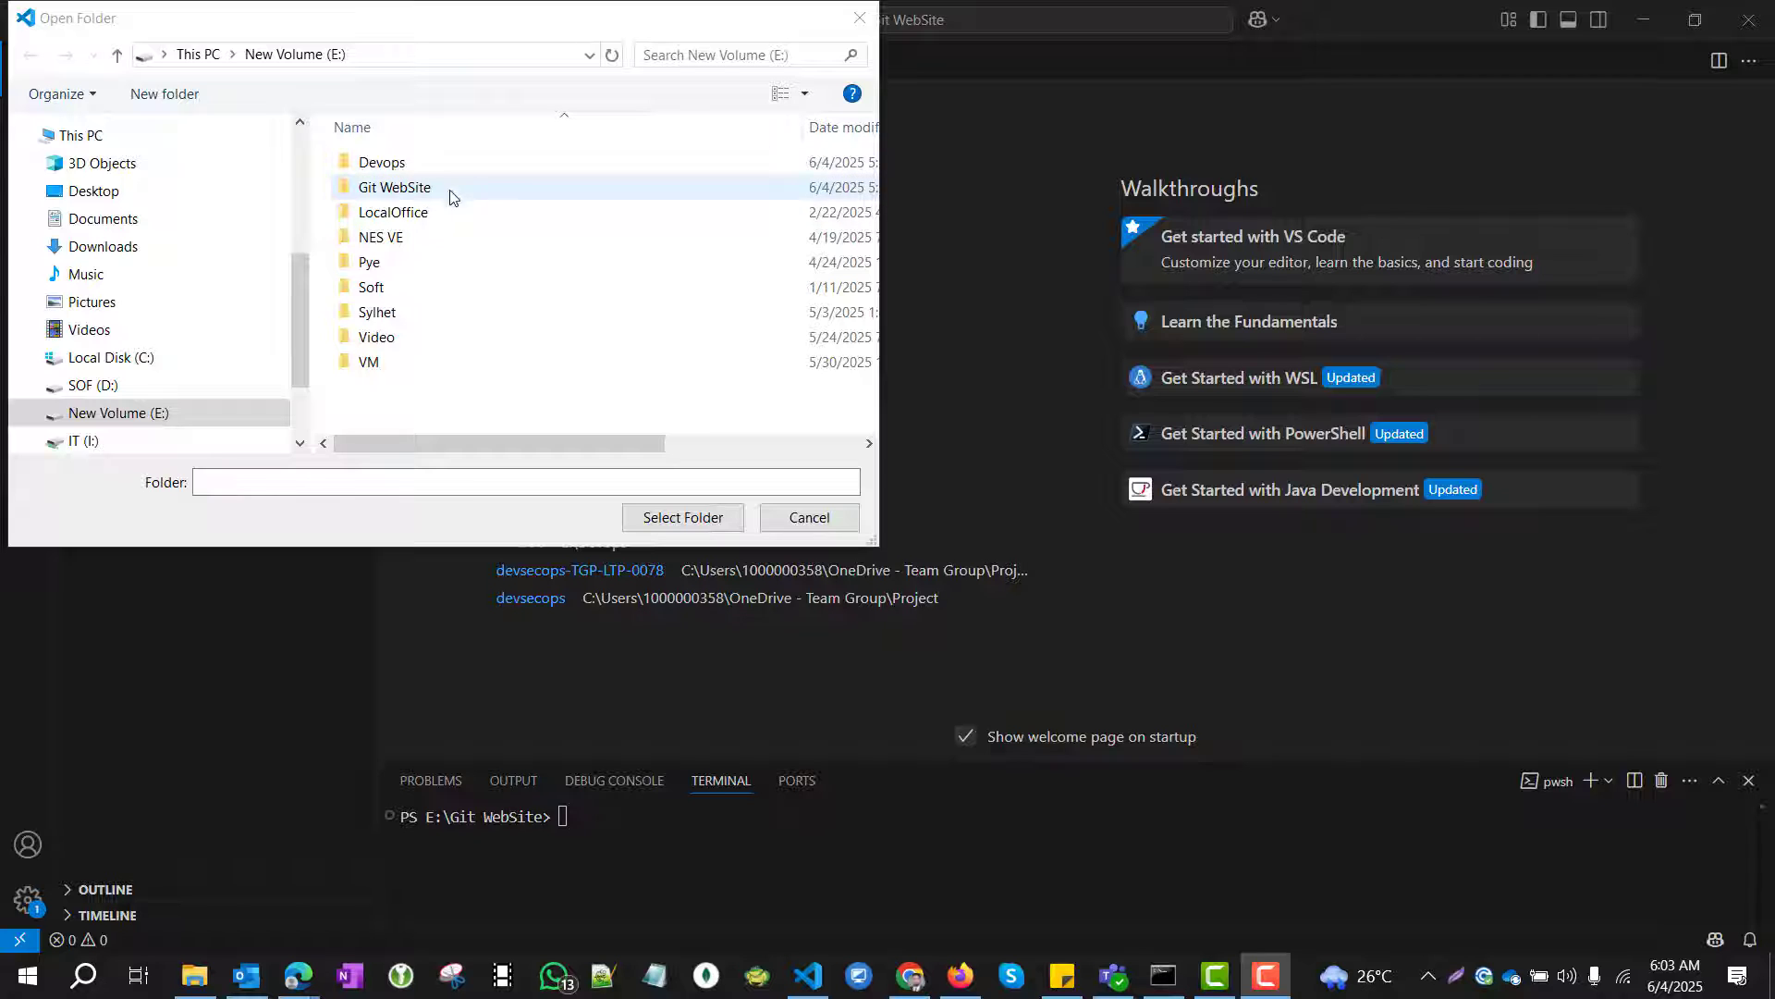
left_click(857, 20)
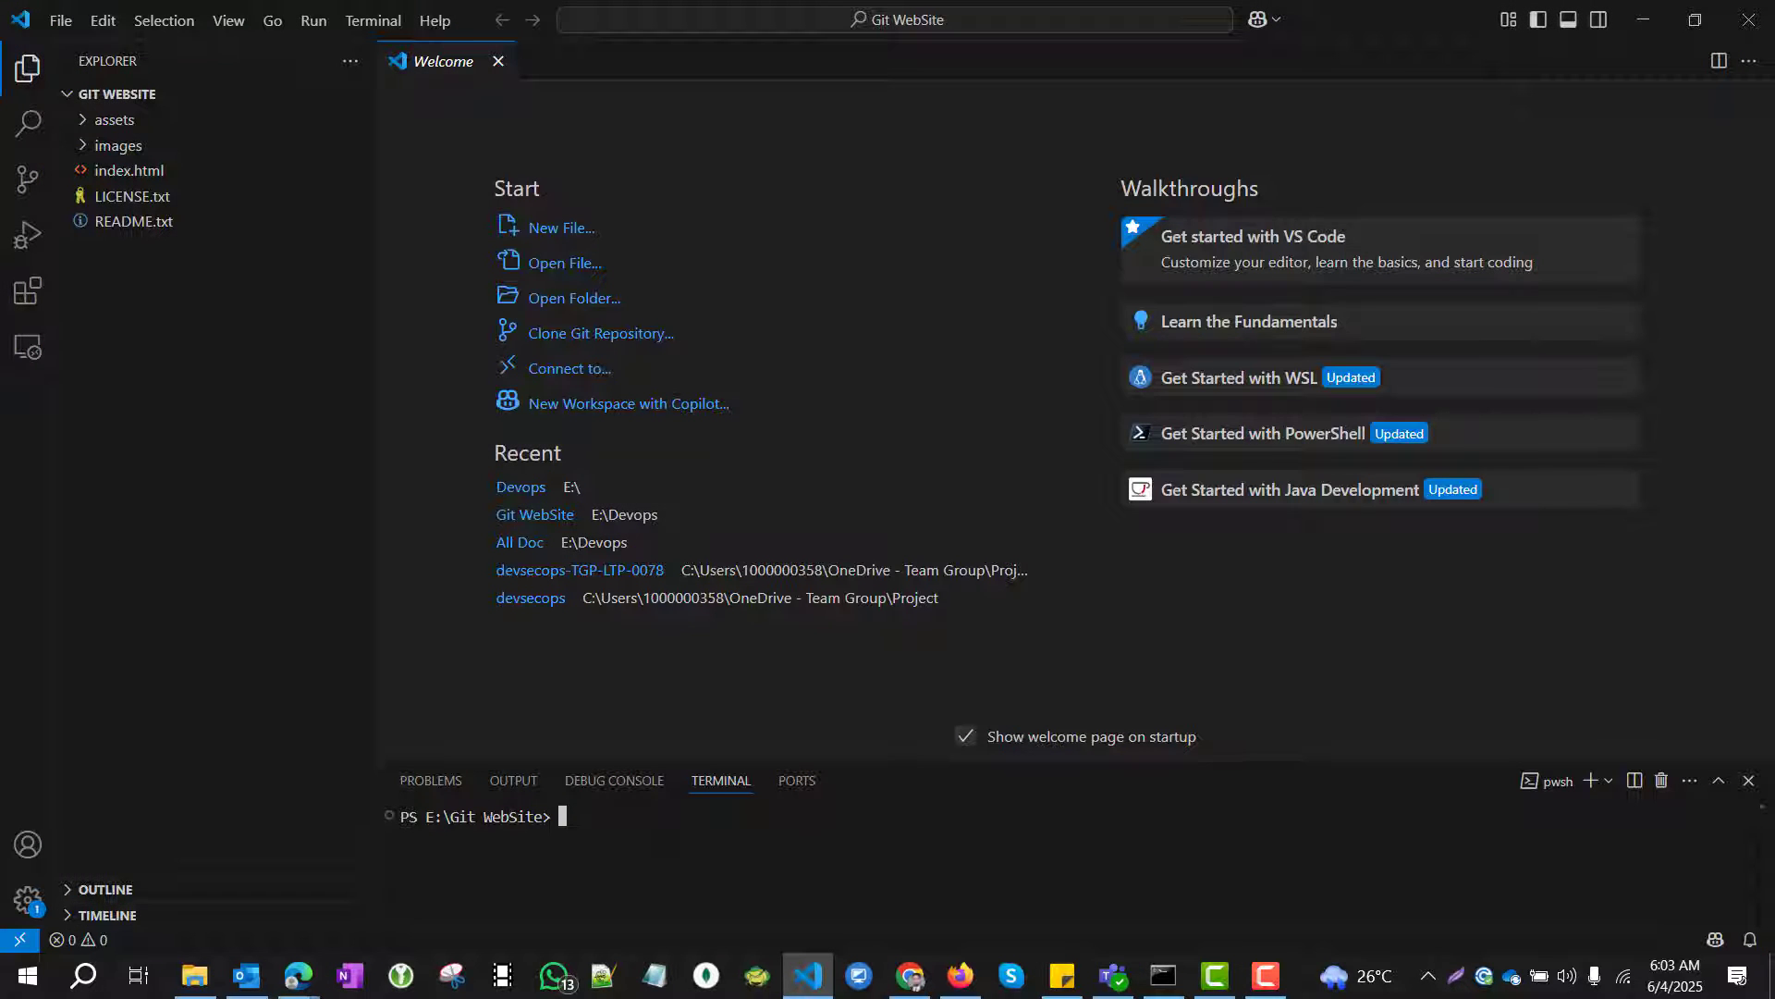
Step: Check the project folder's branches with git branch in the terminal and clear the output
type("git branch")
key("Return")
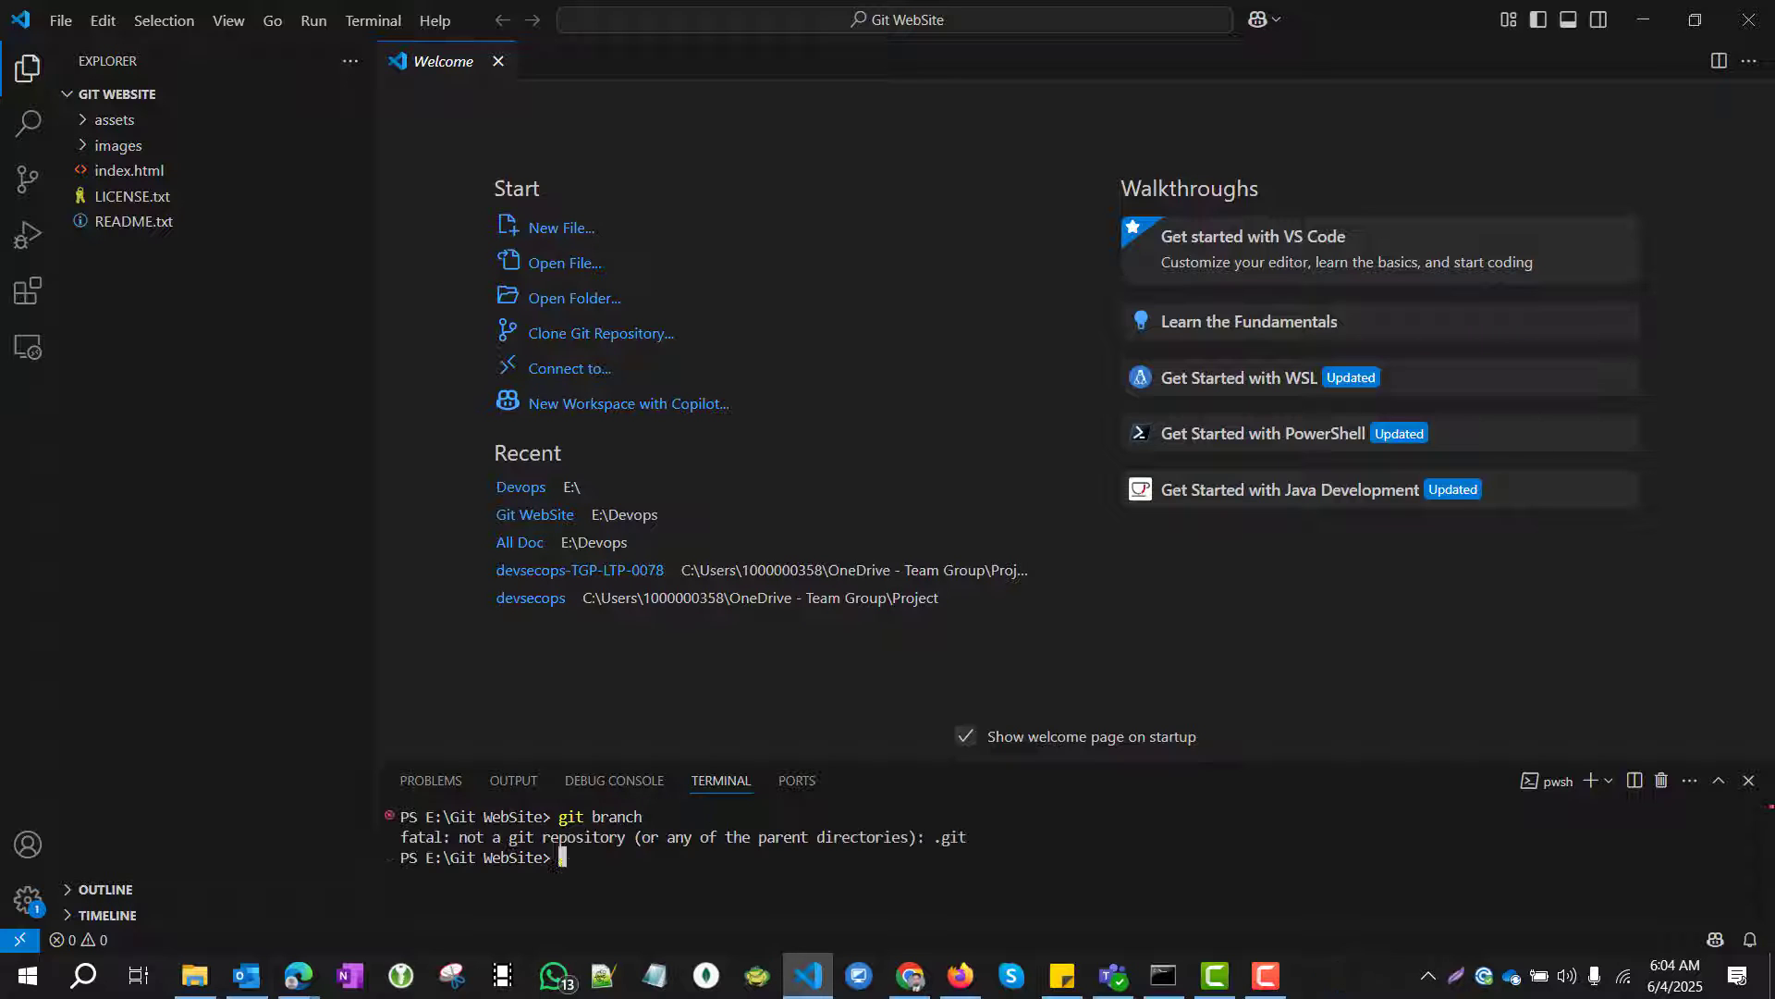
type("clear")
key("Return")
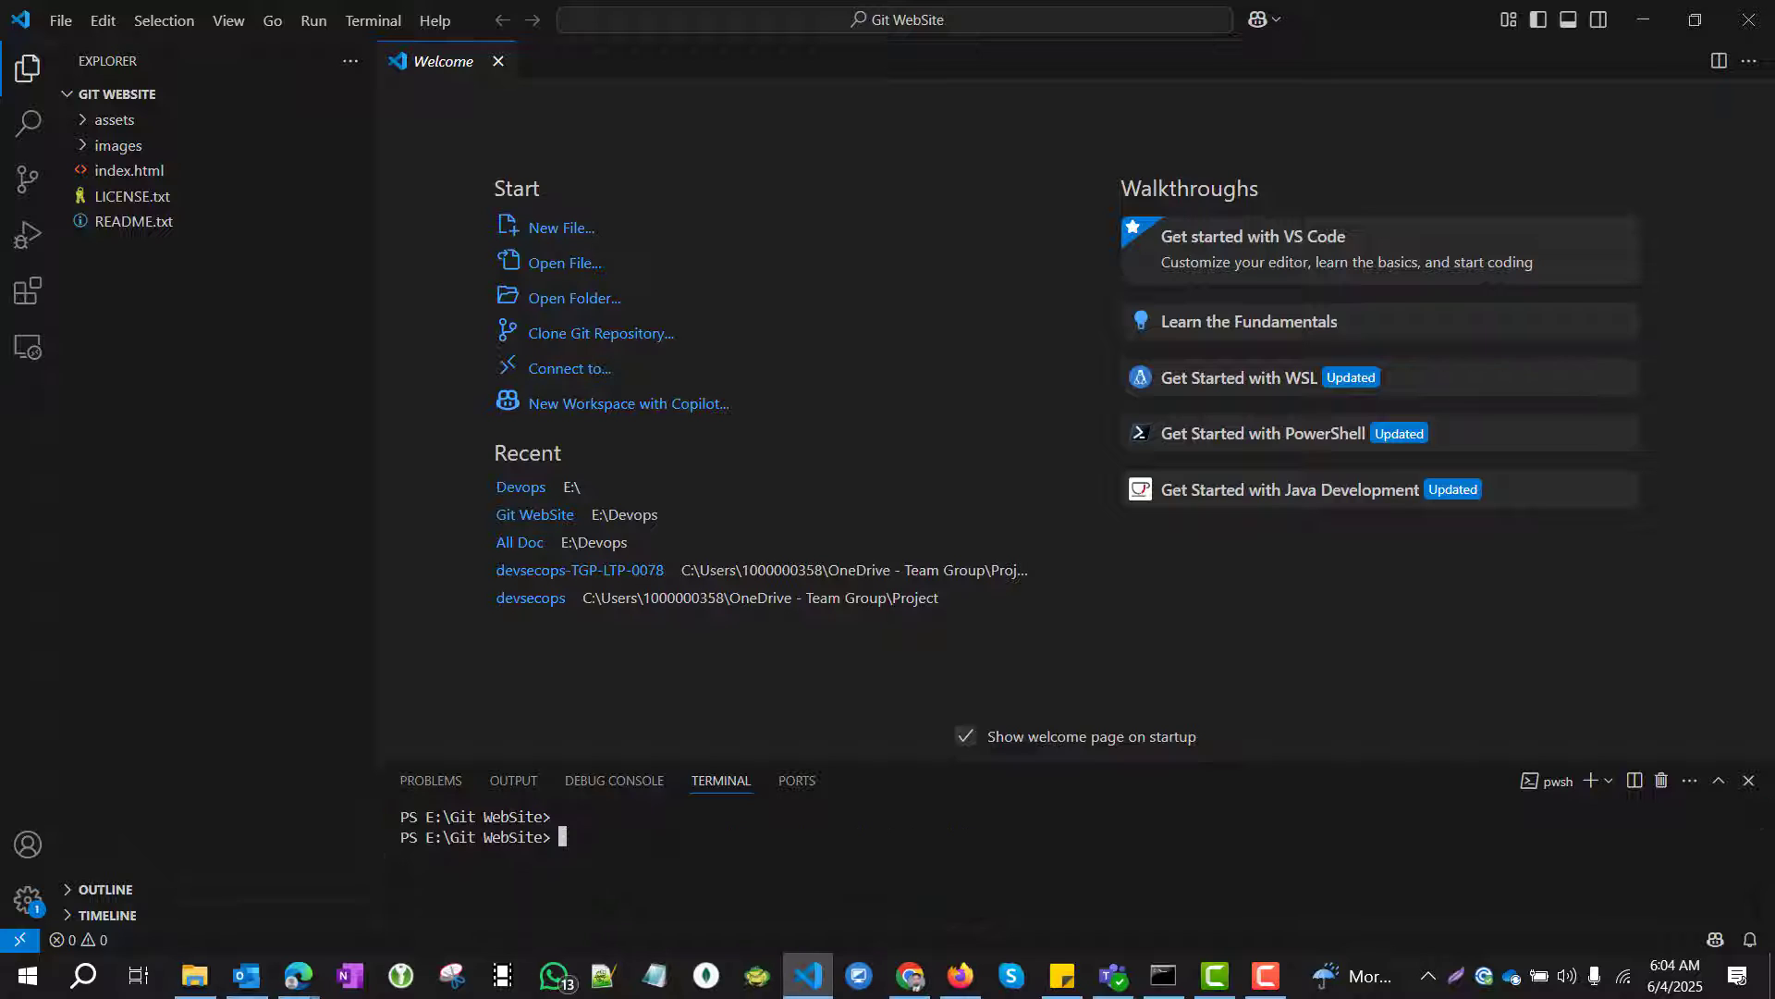
Step: Initialize a Git repository in the Git WebSite folder with git init
type("git init")
key("Return")
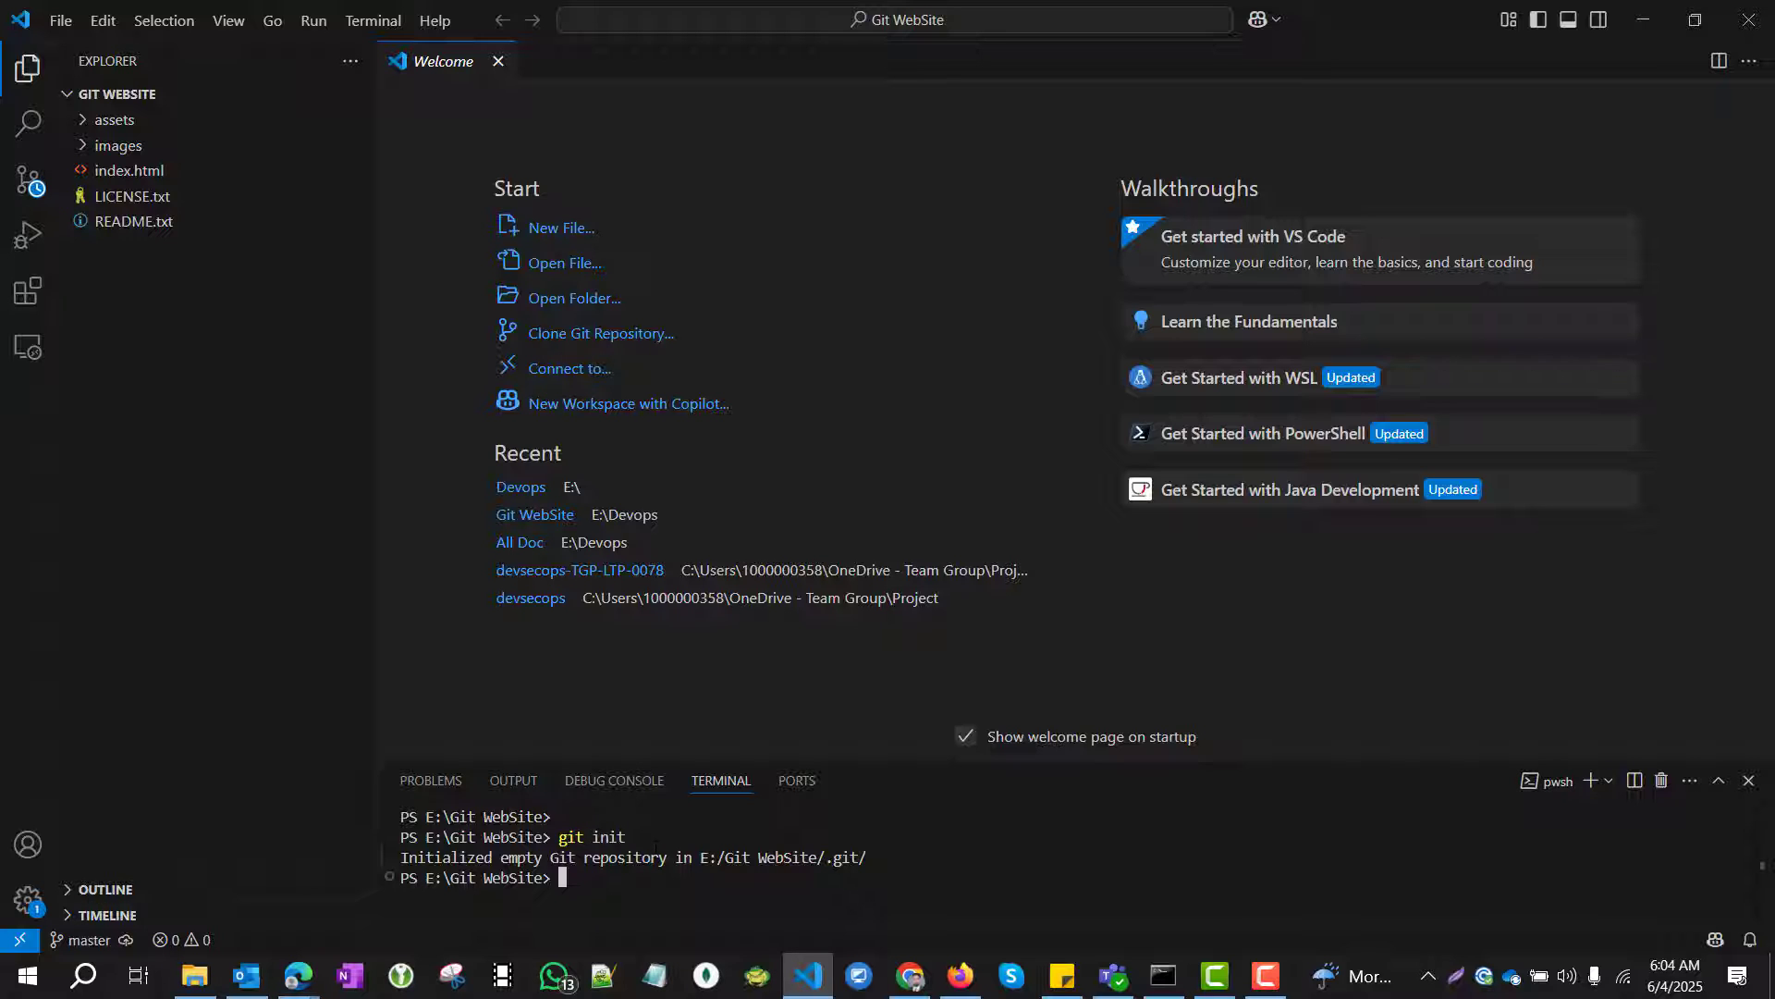
Step: Try to check the repository status with "git statsu" and clear the terminal
type("git ")
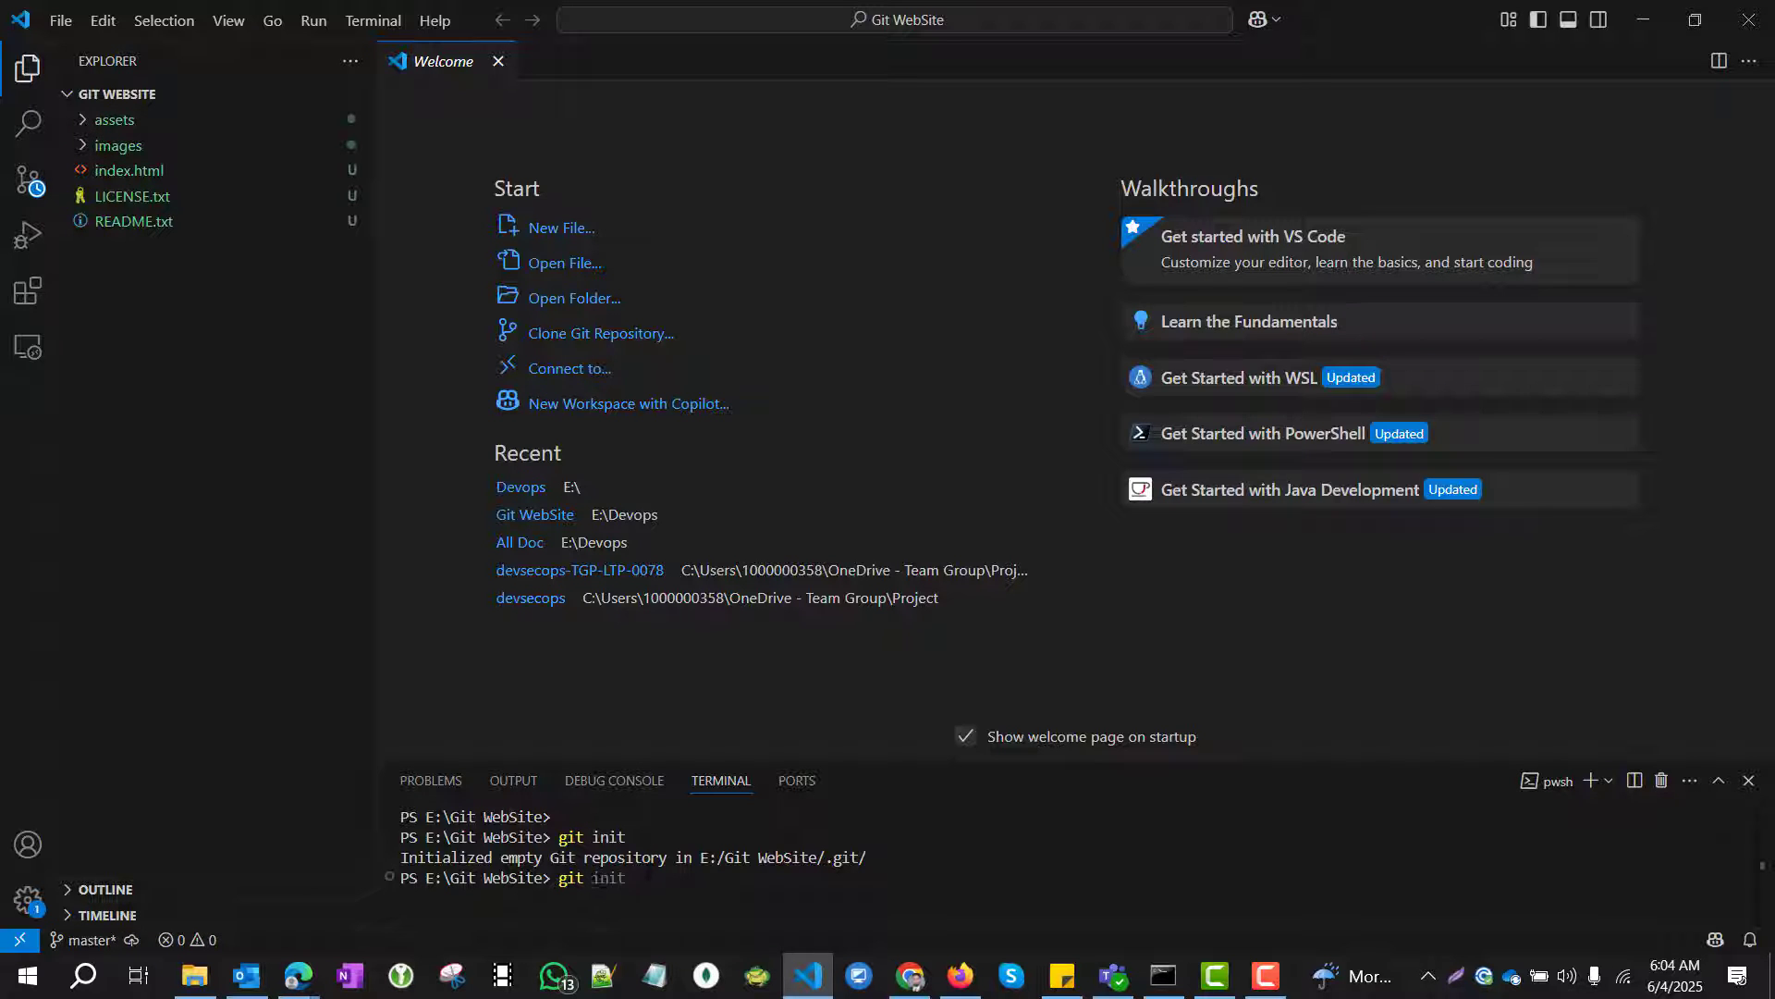
type("statsu")
key("Return")
key("Return")
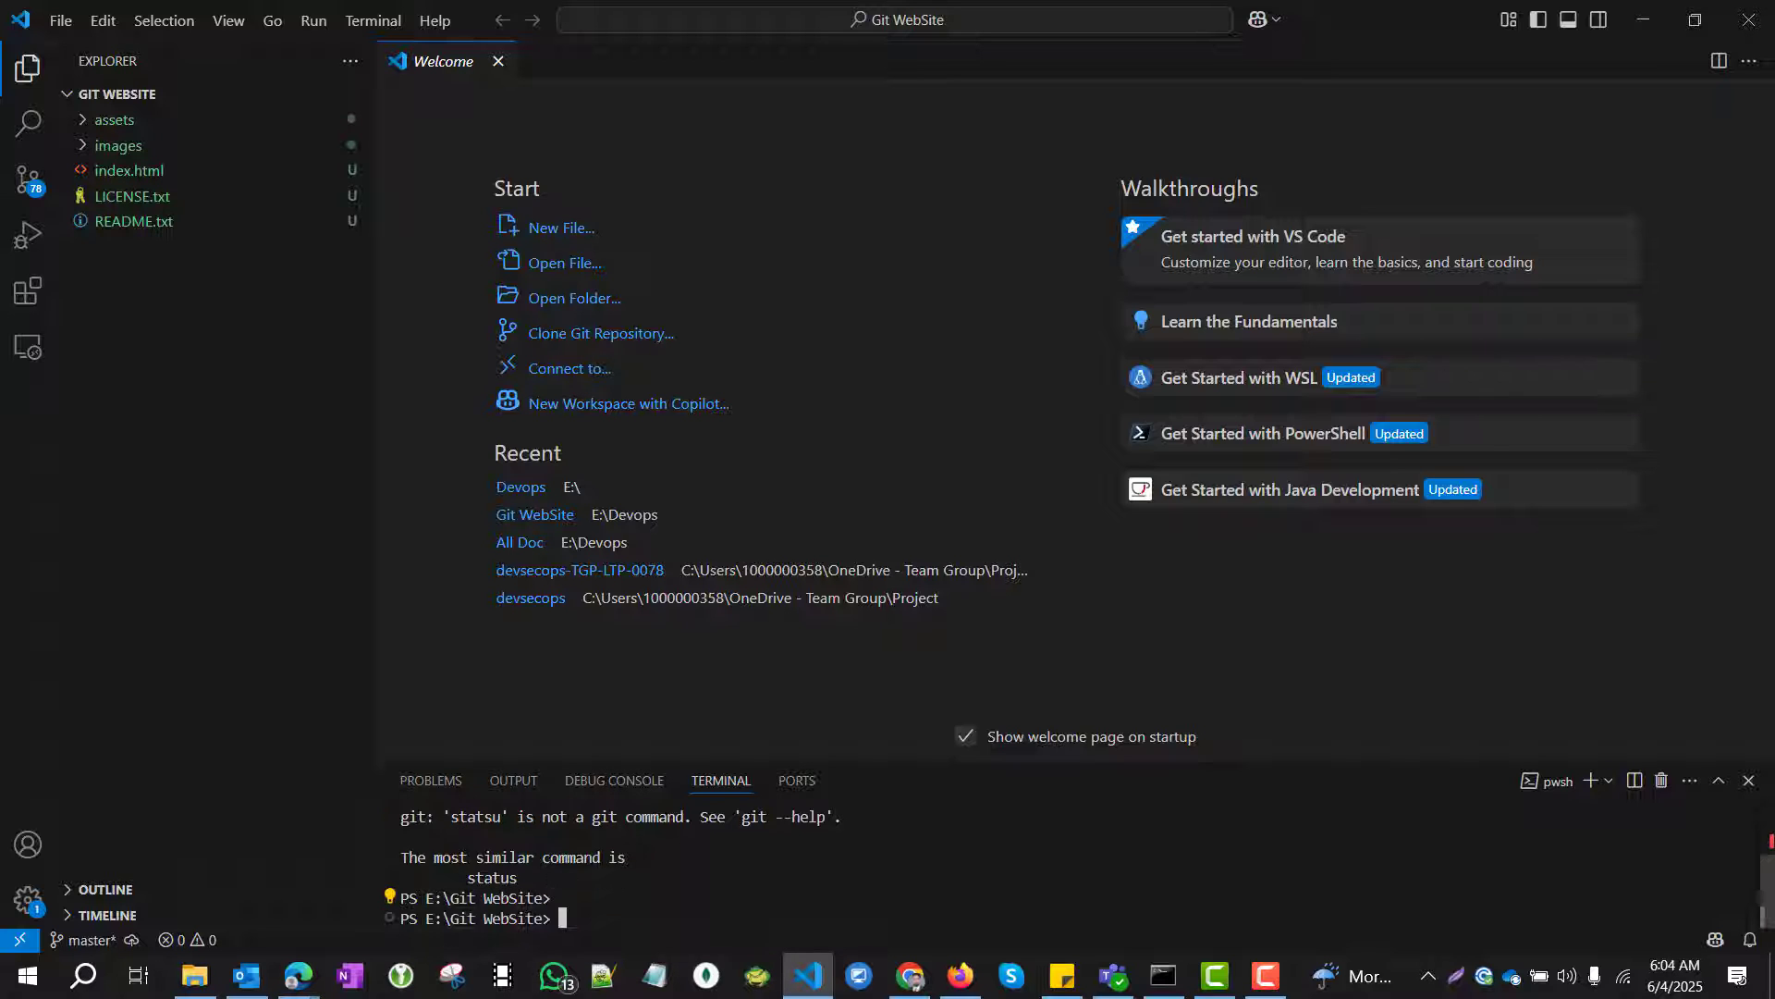
type("clear")
key("Return")
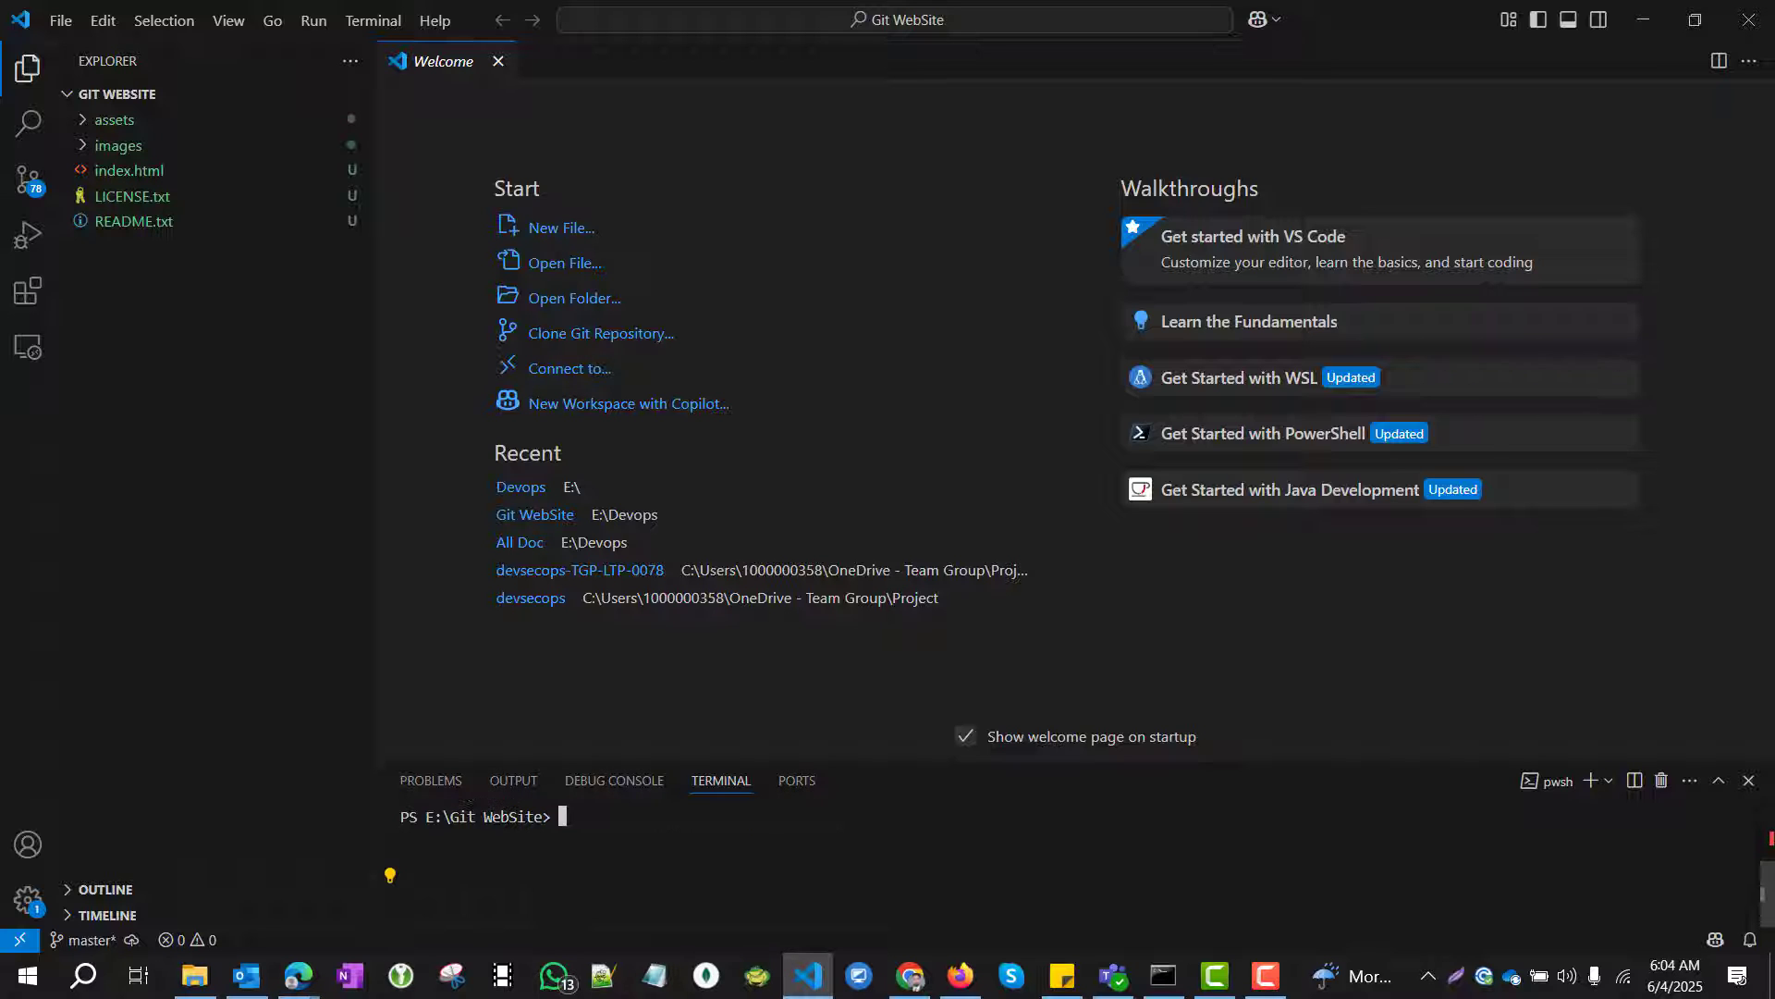
Step: Stage all files of the Git WebSite project with "git add ."
type("git add .")
key("Return")
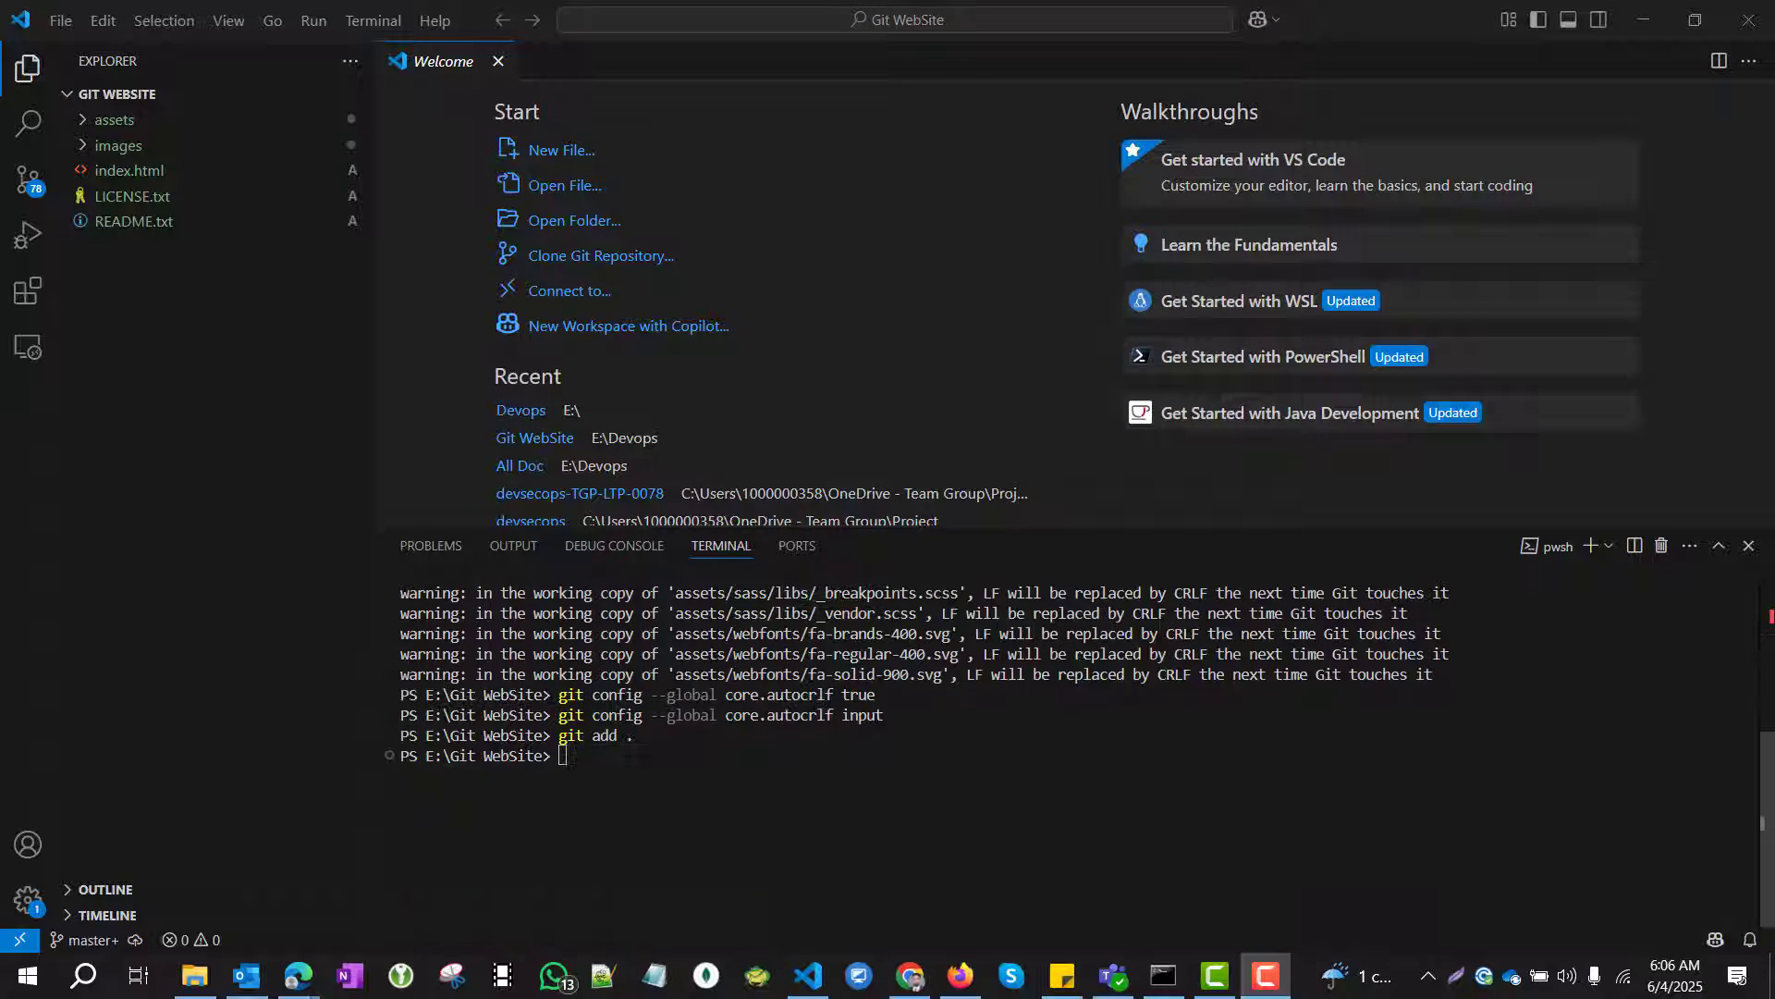
Step: Review the LF/CRLF warnings and the global core.autocrlf configuration commands in the terminal output
scroll(1073, 740, "up", 3)
left_click_drag(1449, 858, 401, 694)
scroll(924, 740, "down", 3)
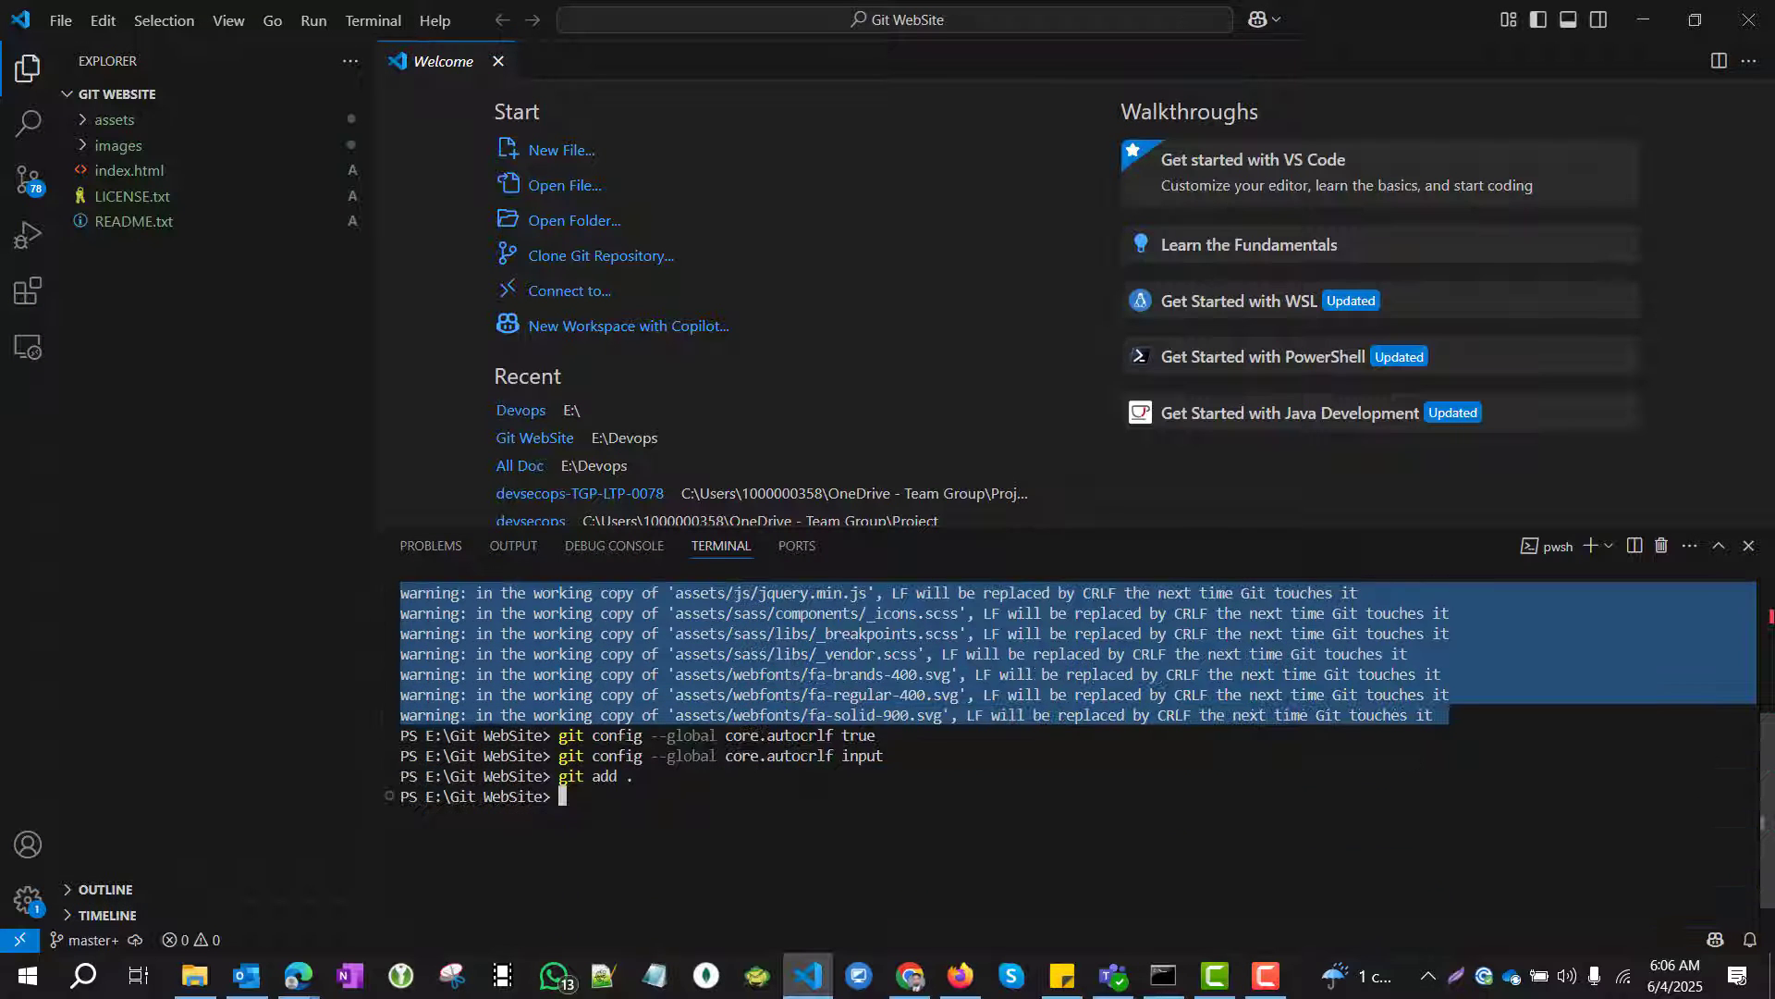
left_click_drag(889, 757, 536, 736)
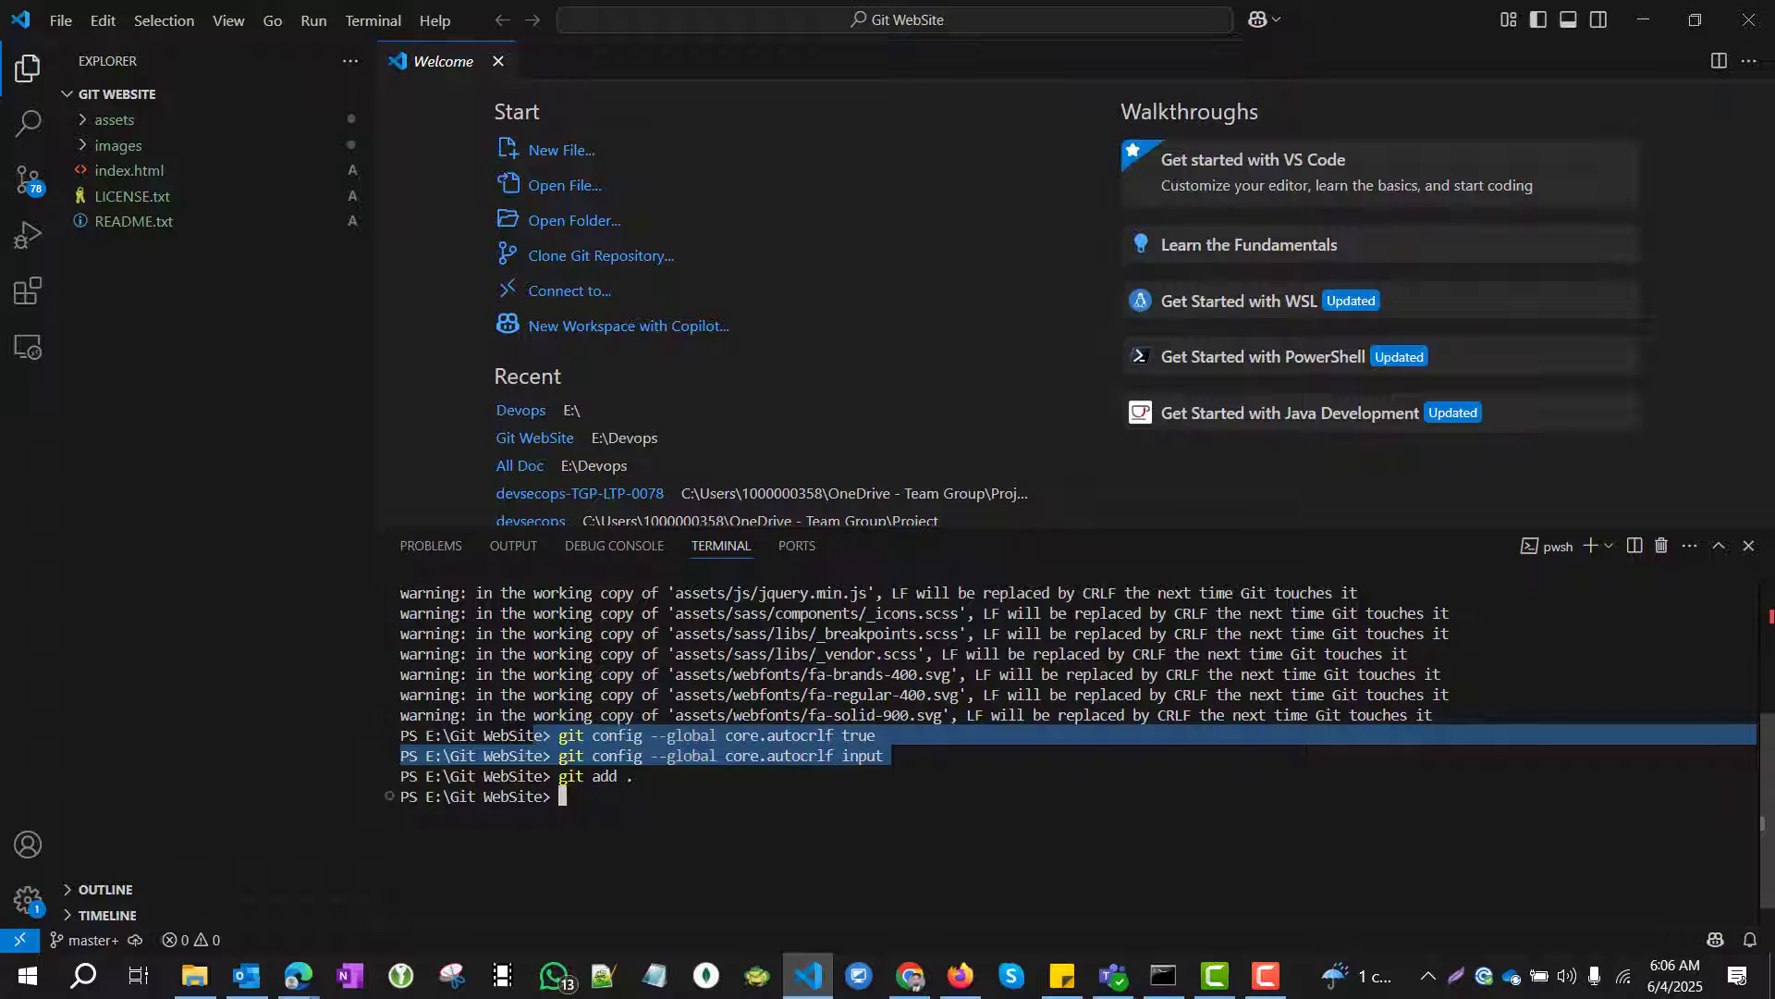
left_click(536, 736)
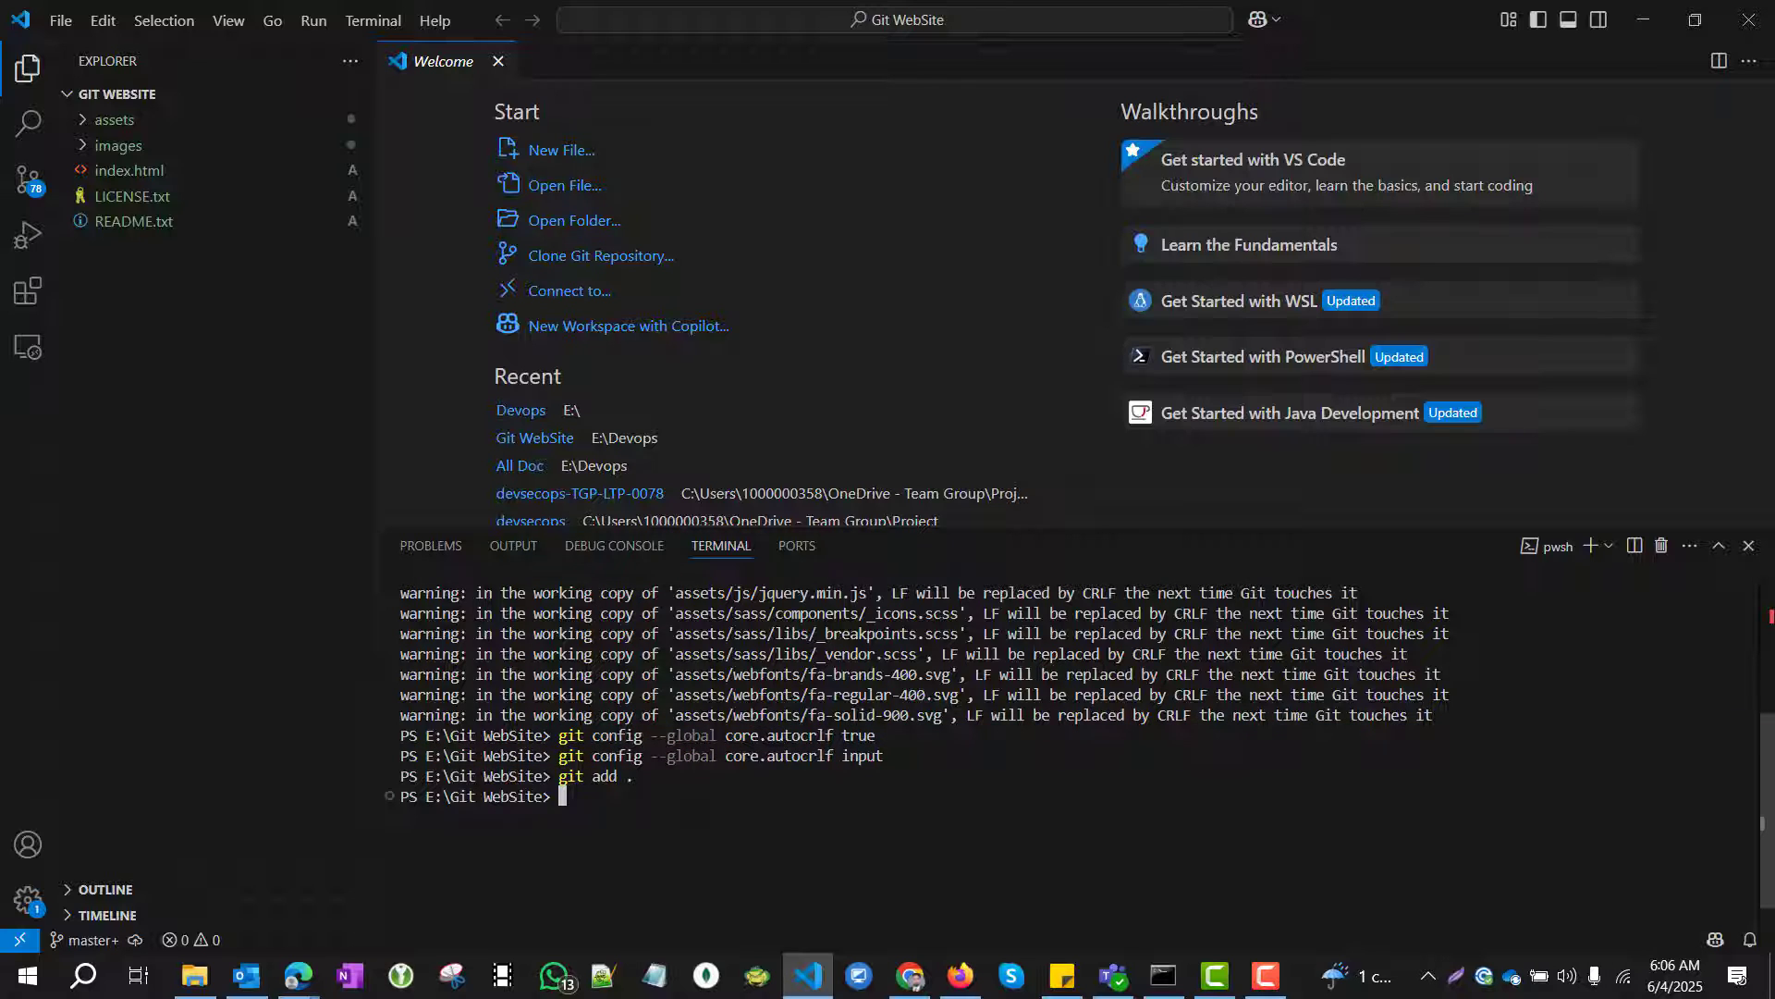
Step: Commit the staged files with git commit, using the message "mywebsit"
type("git co")
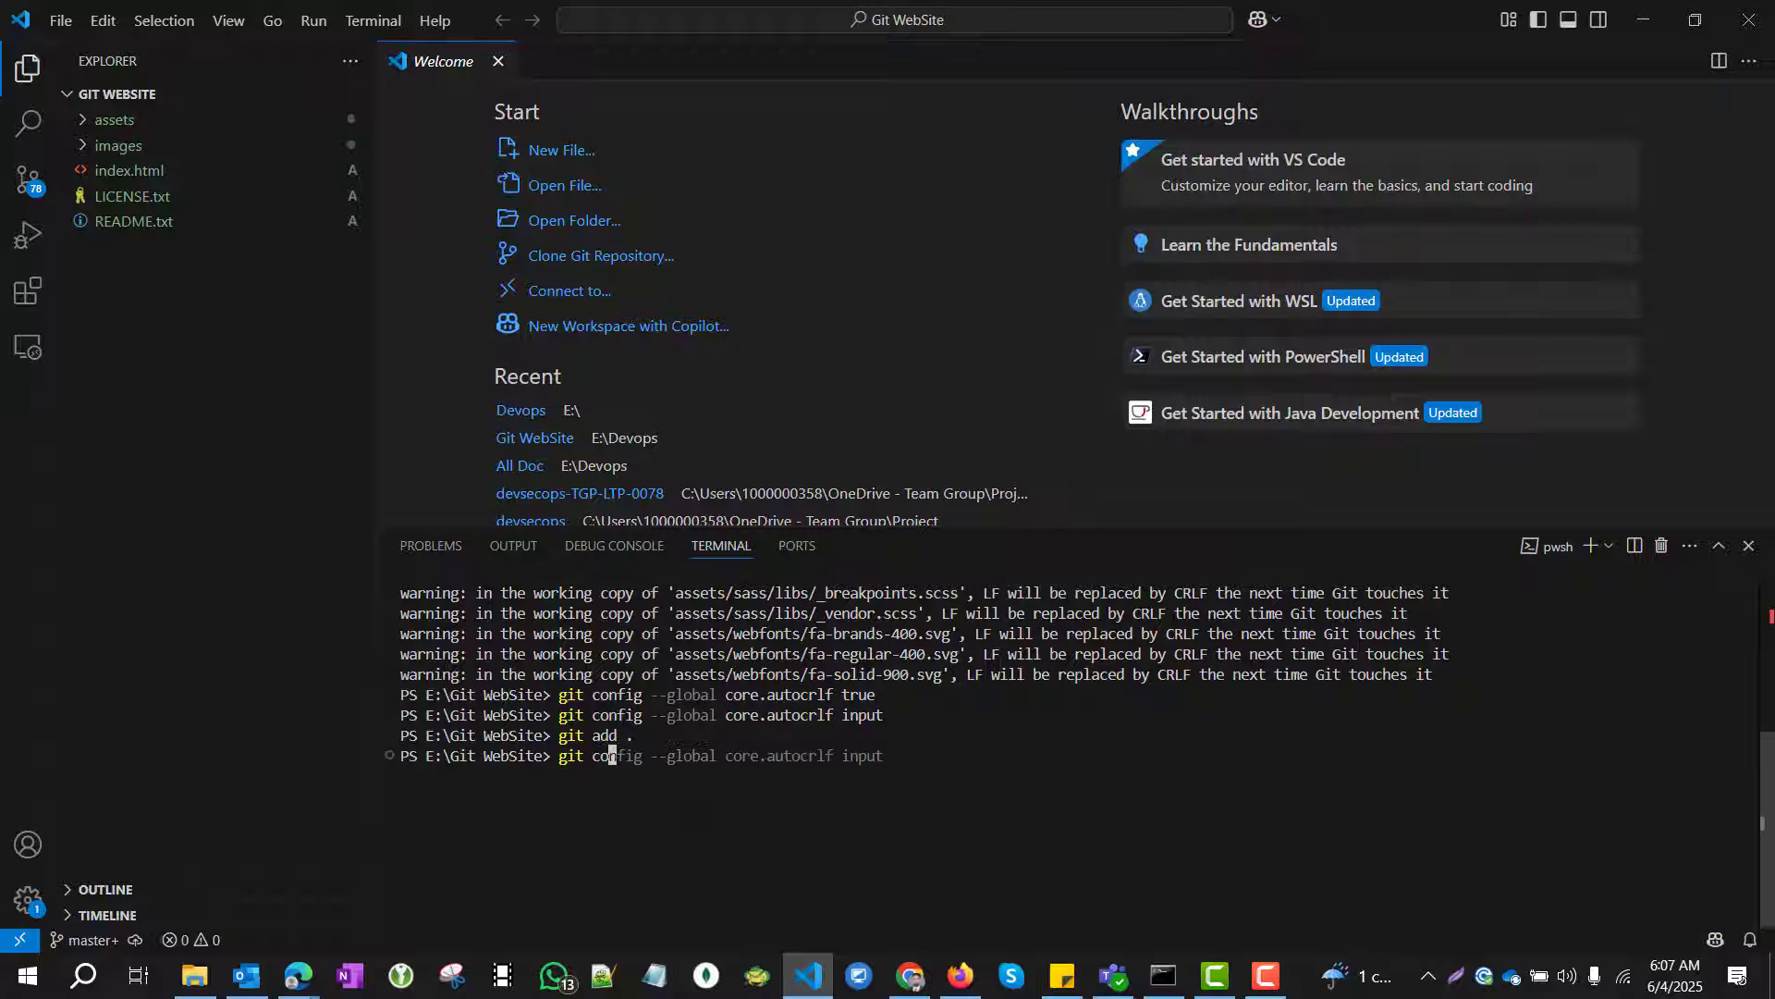
type("mmit ")
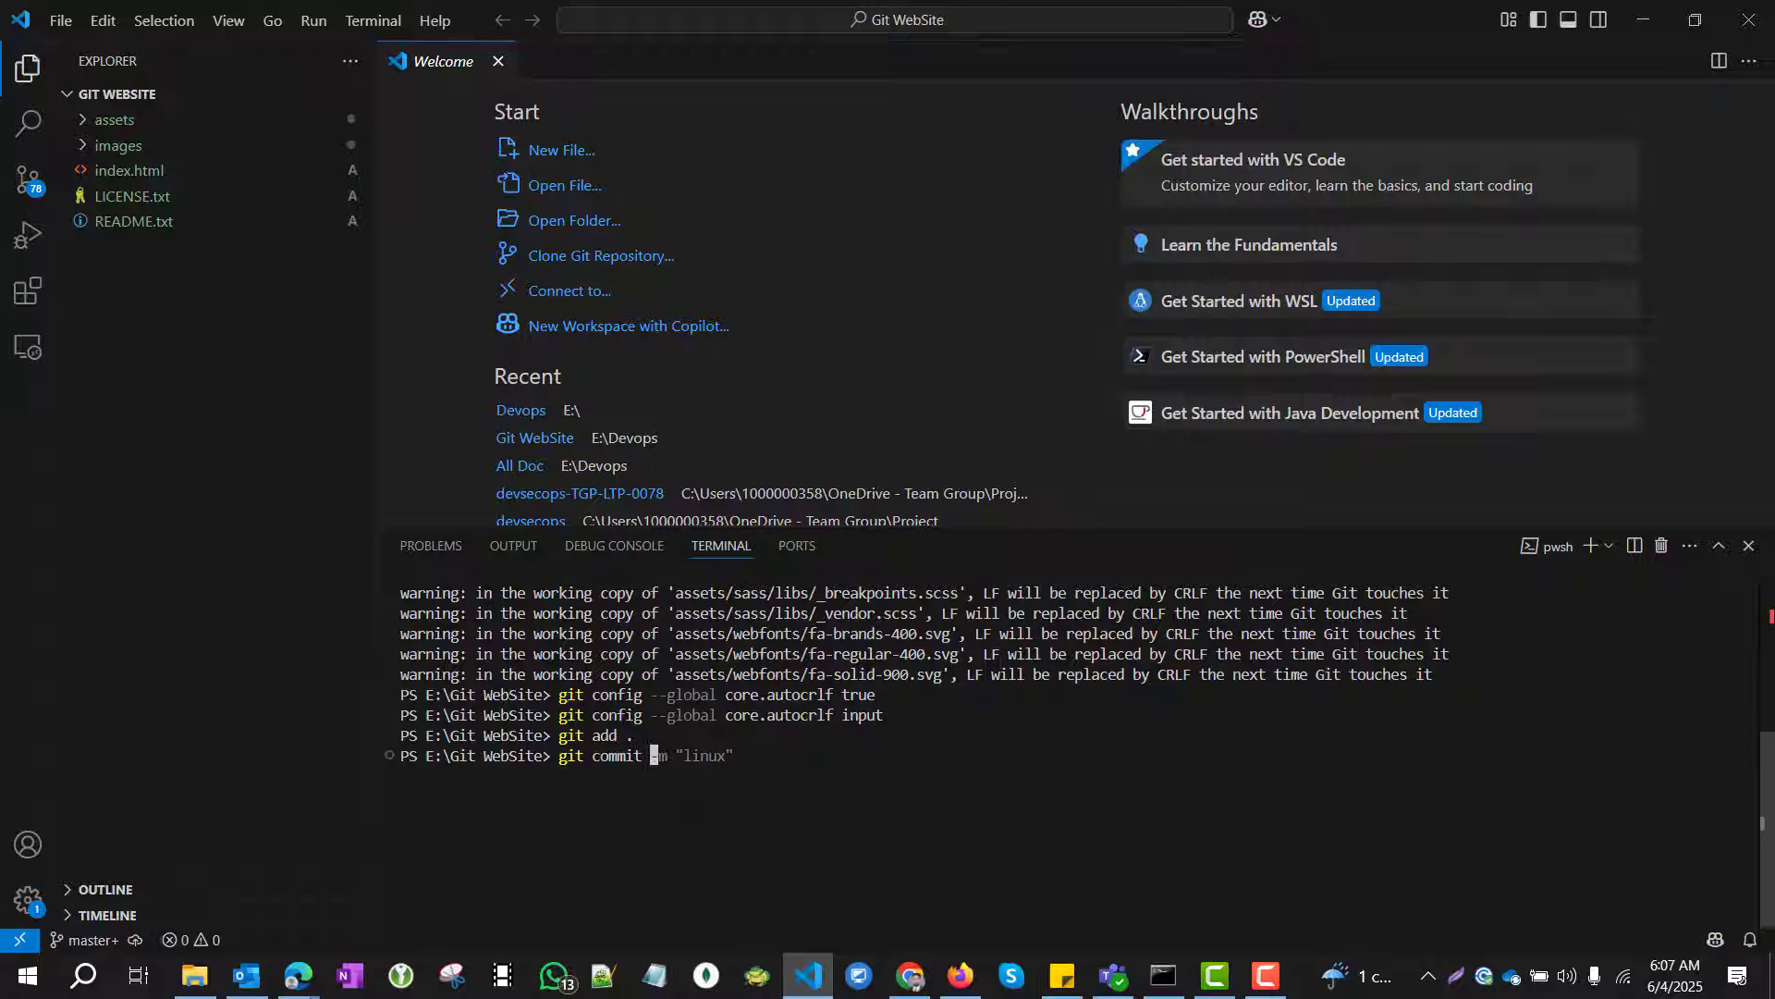
type("-m ''")
key("BackSpace")
key("BackSpace")
type("\"\"")
key("Left")
type("mywwe")
key("BackSpace")
key("BackSpace")
type("ebsit")
key("Return")
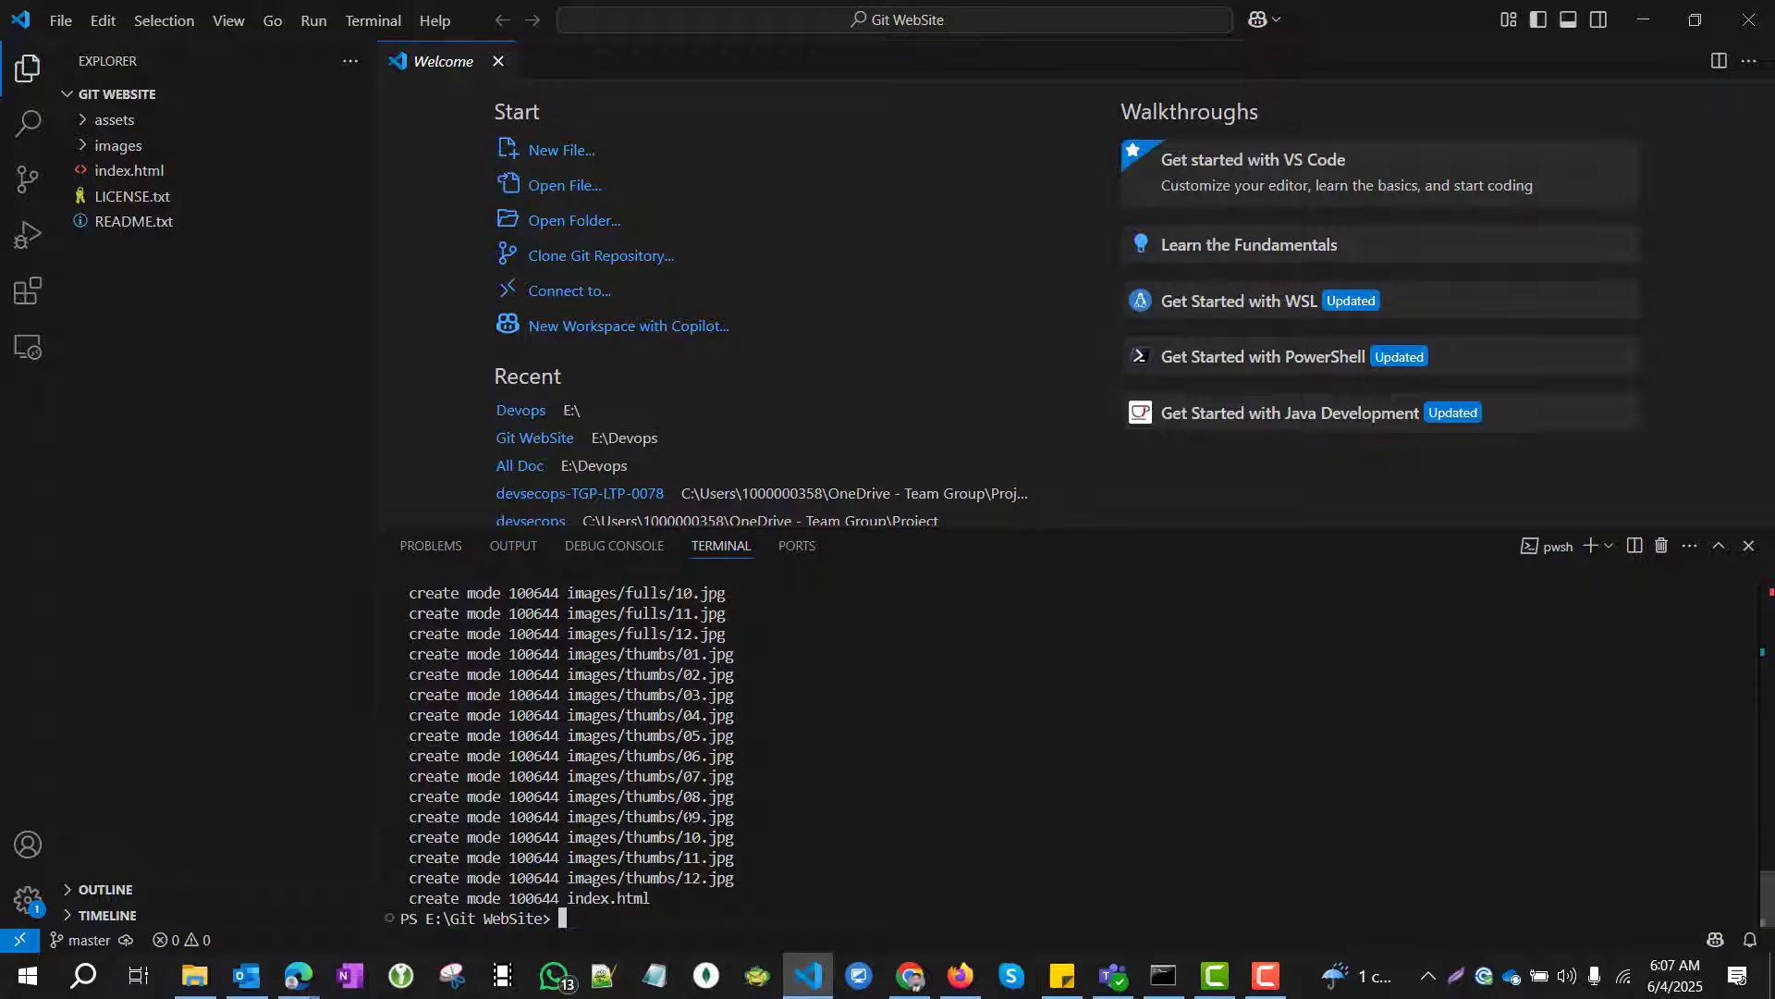
key("Return")
key("Return")
key("Return")
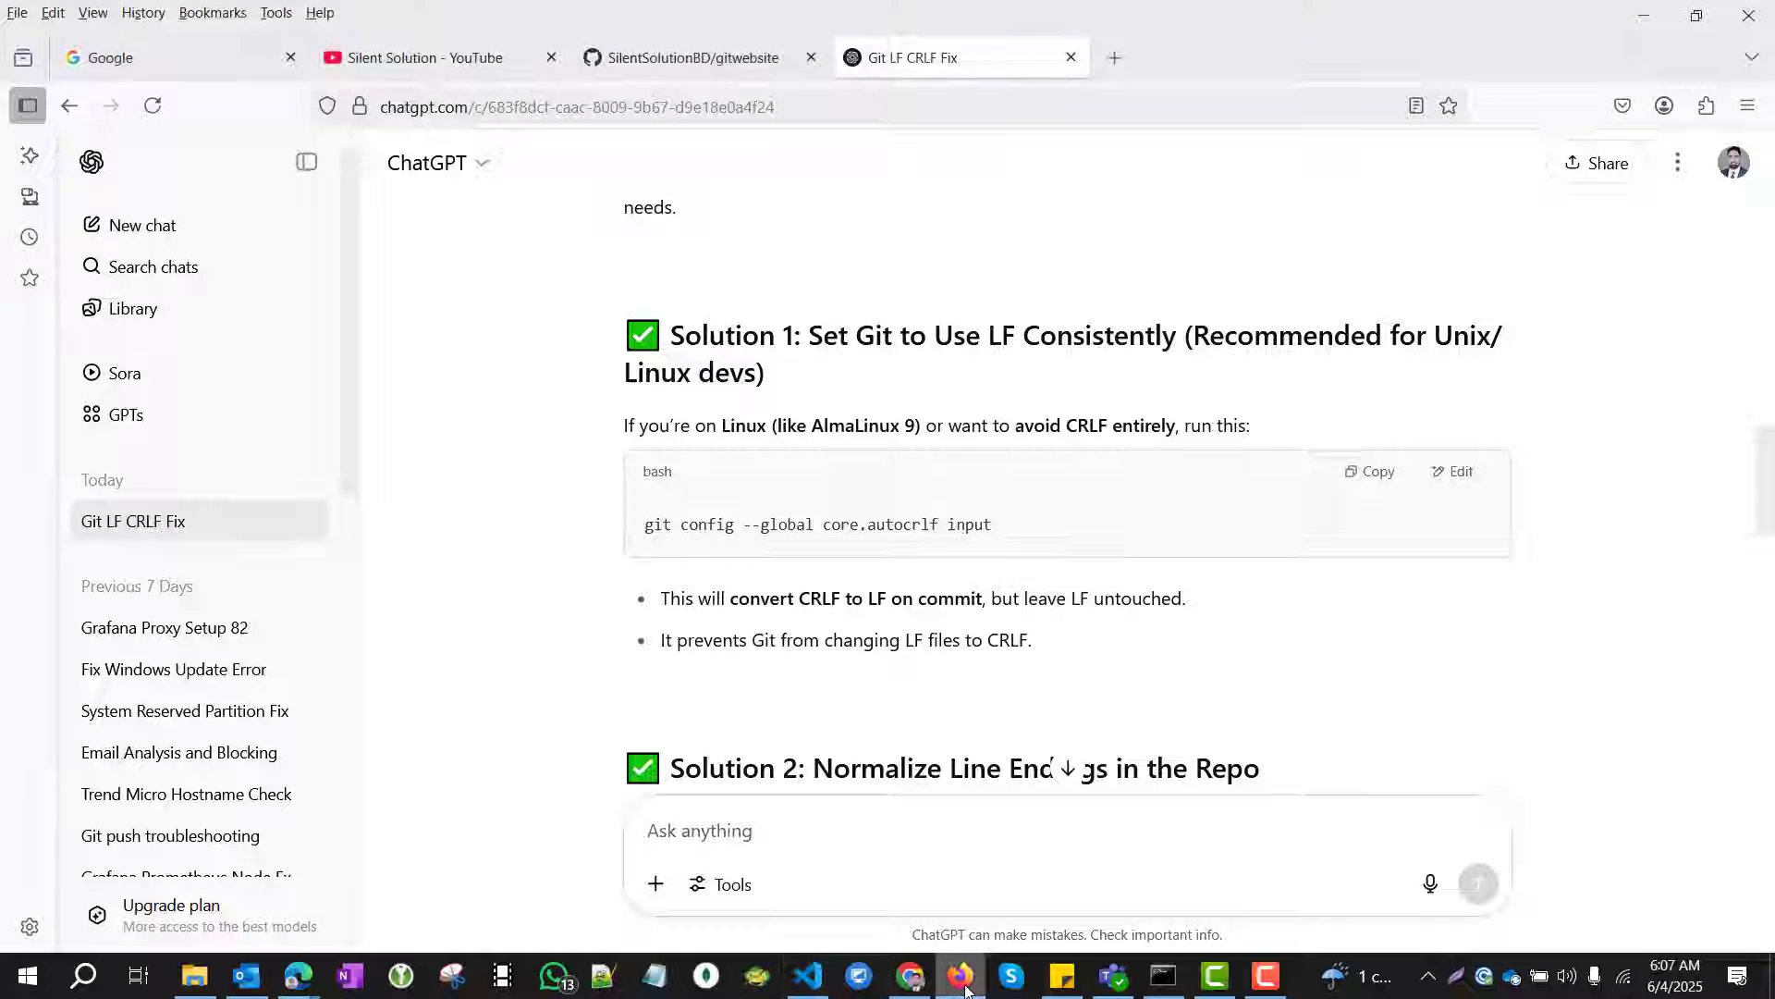
Step: Switch to Firefox and copy the git remote add origin command from the gitwebsite repository page on GitHub
left_click(961, 980)
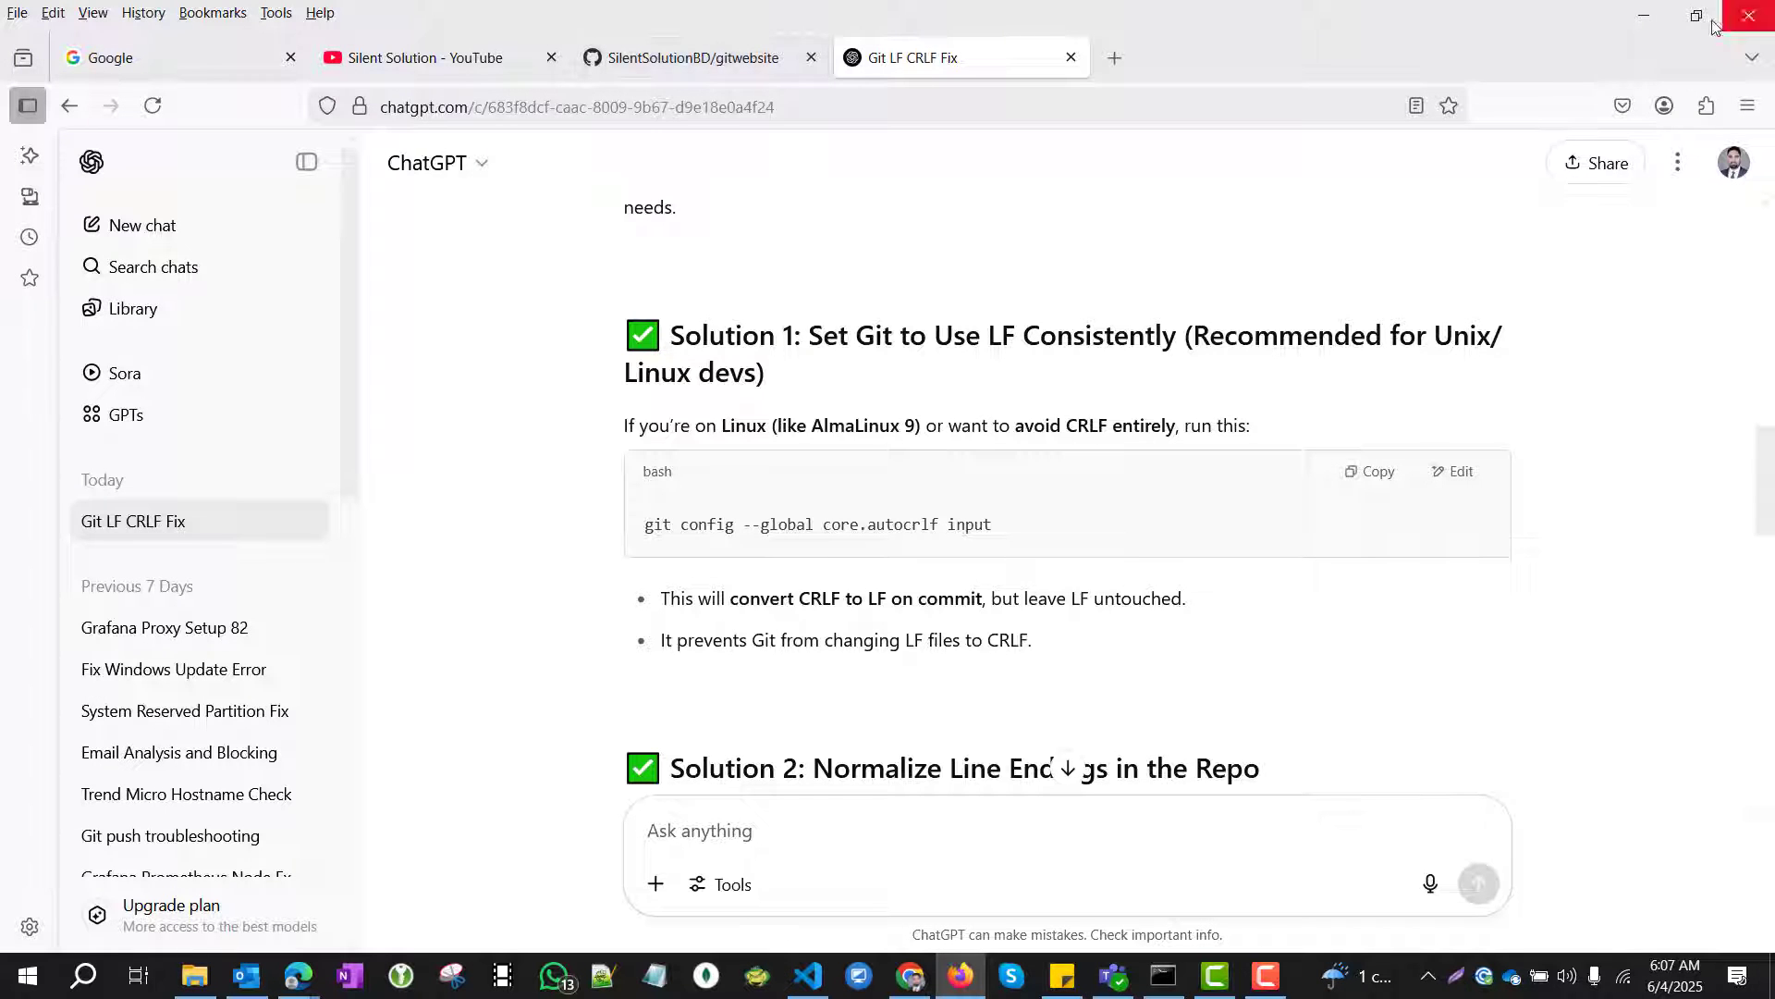
left_click(1641, 20)
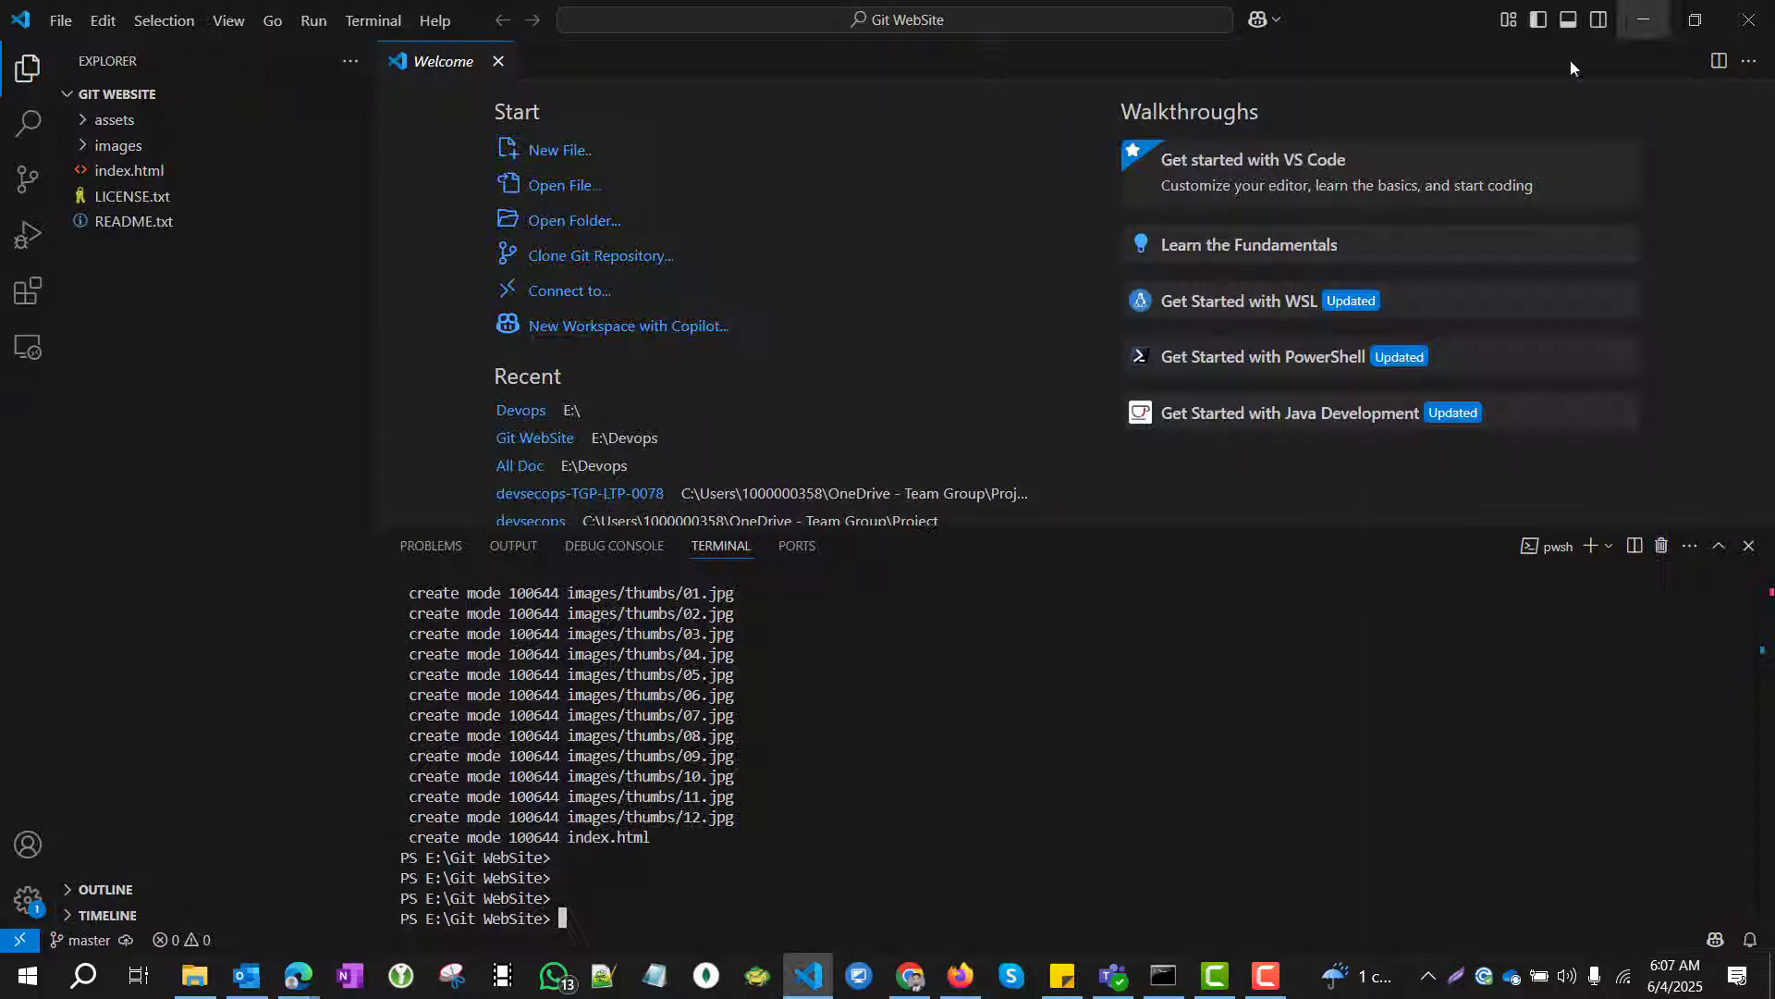
mouse_move(911, 989)
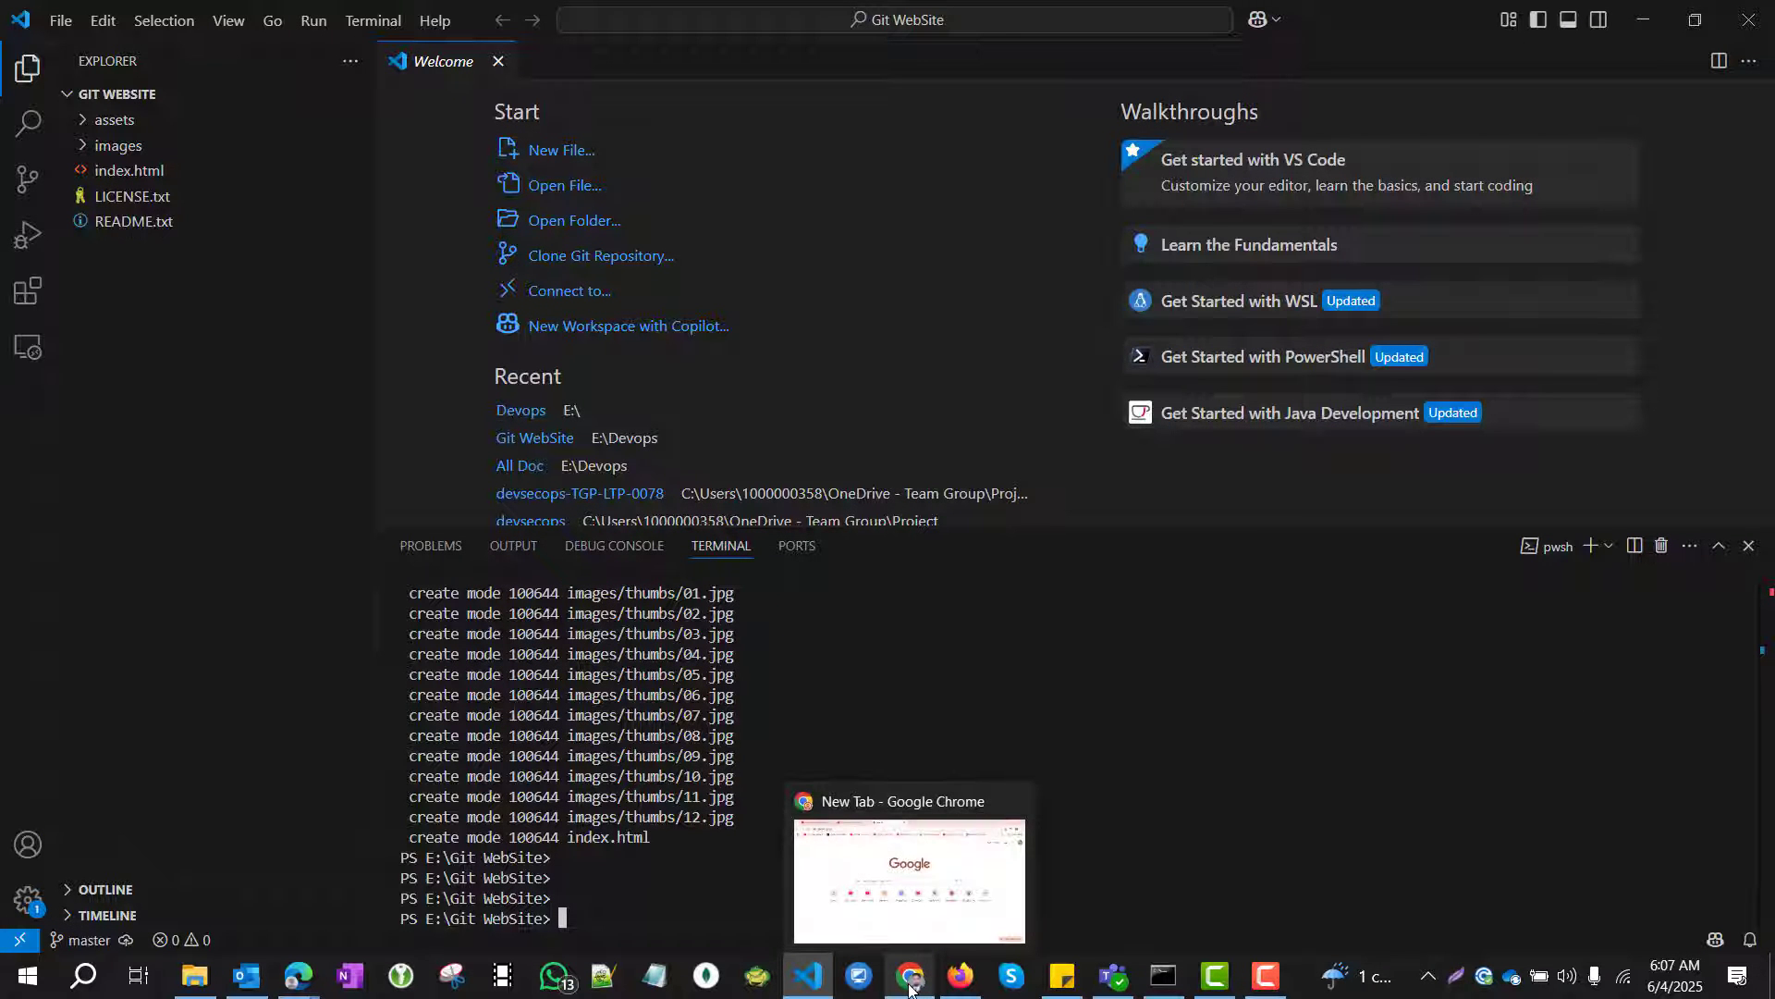
left_click(957, 982)
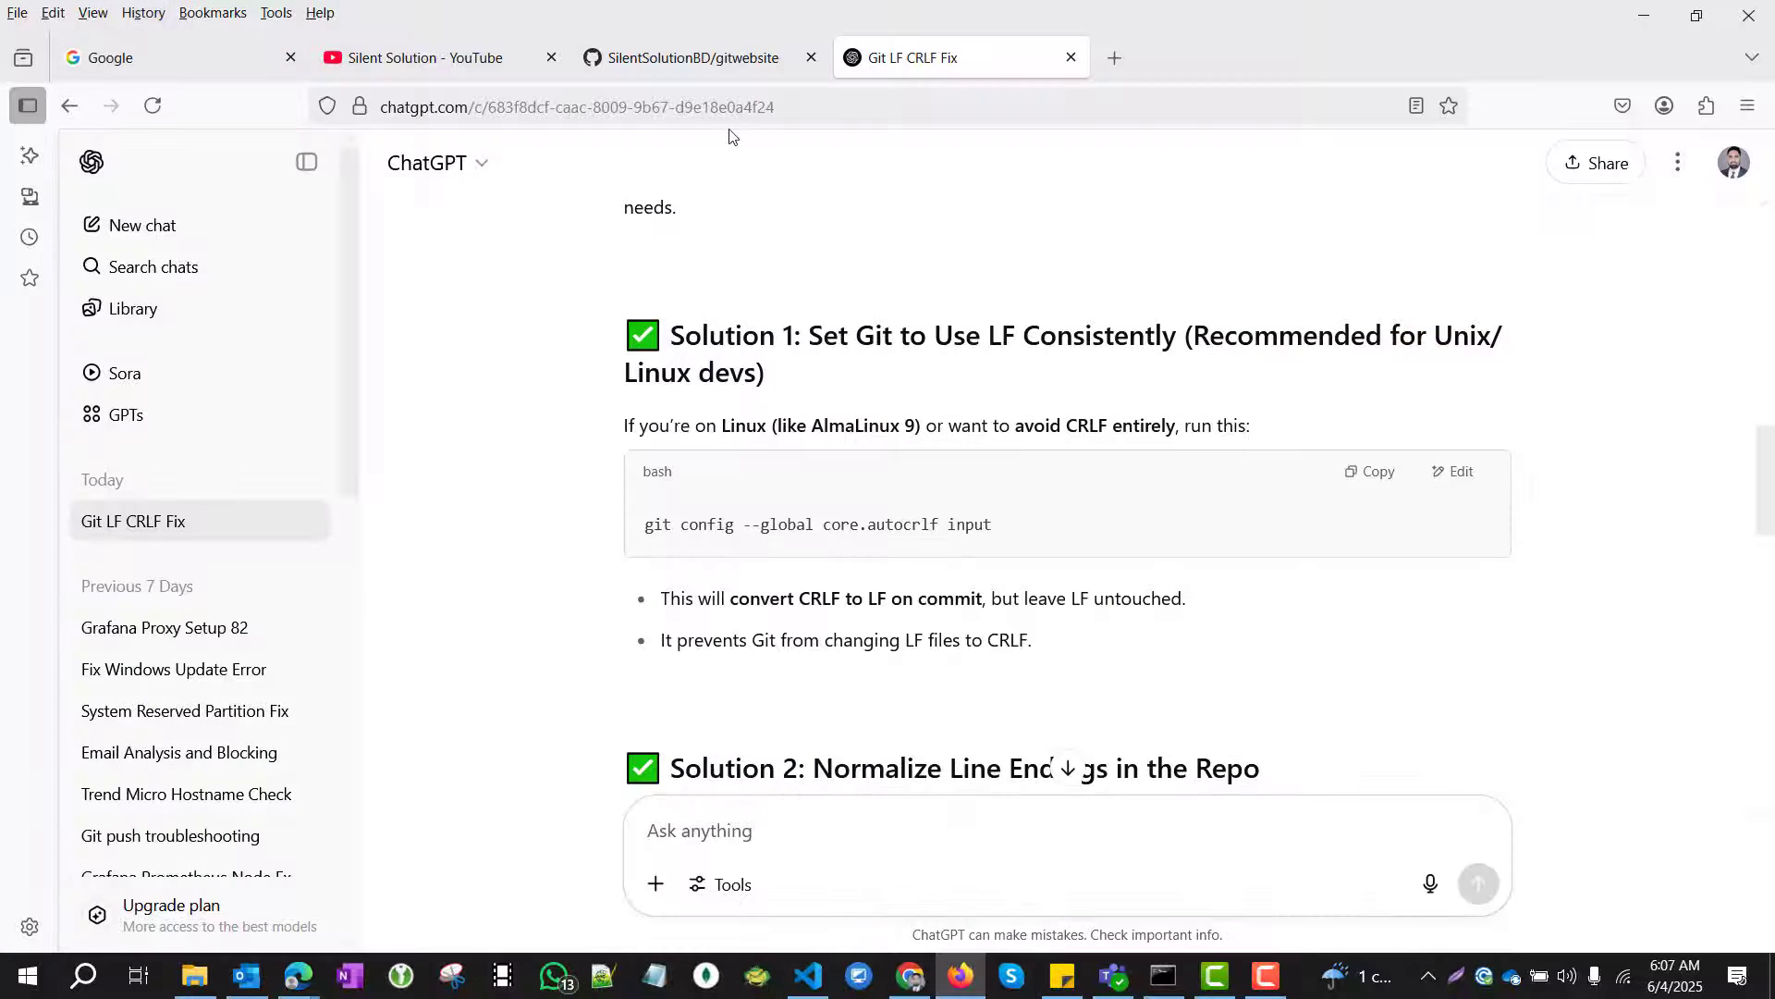
left_click(694, 58)
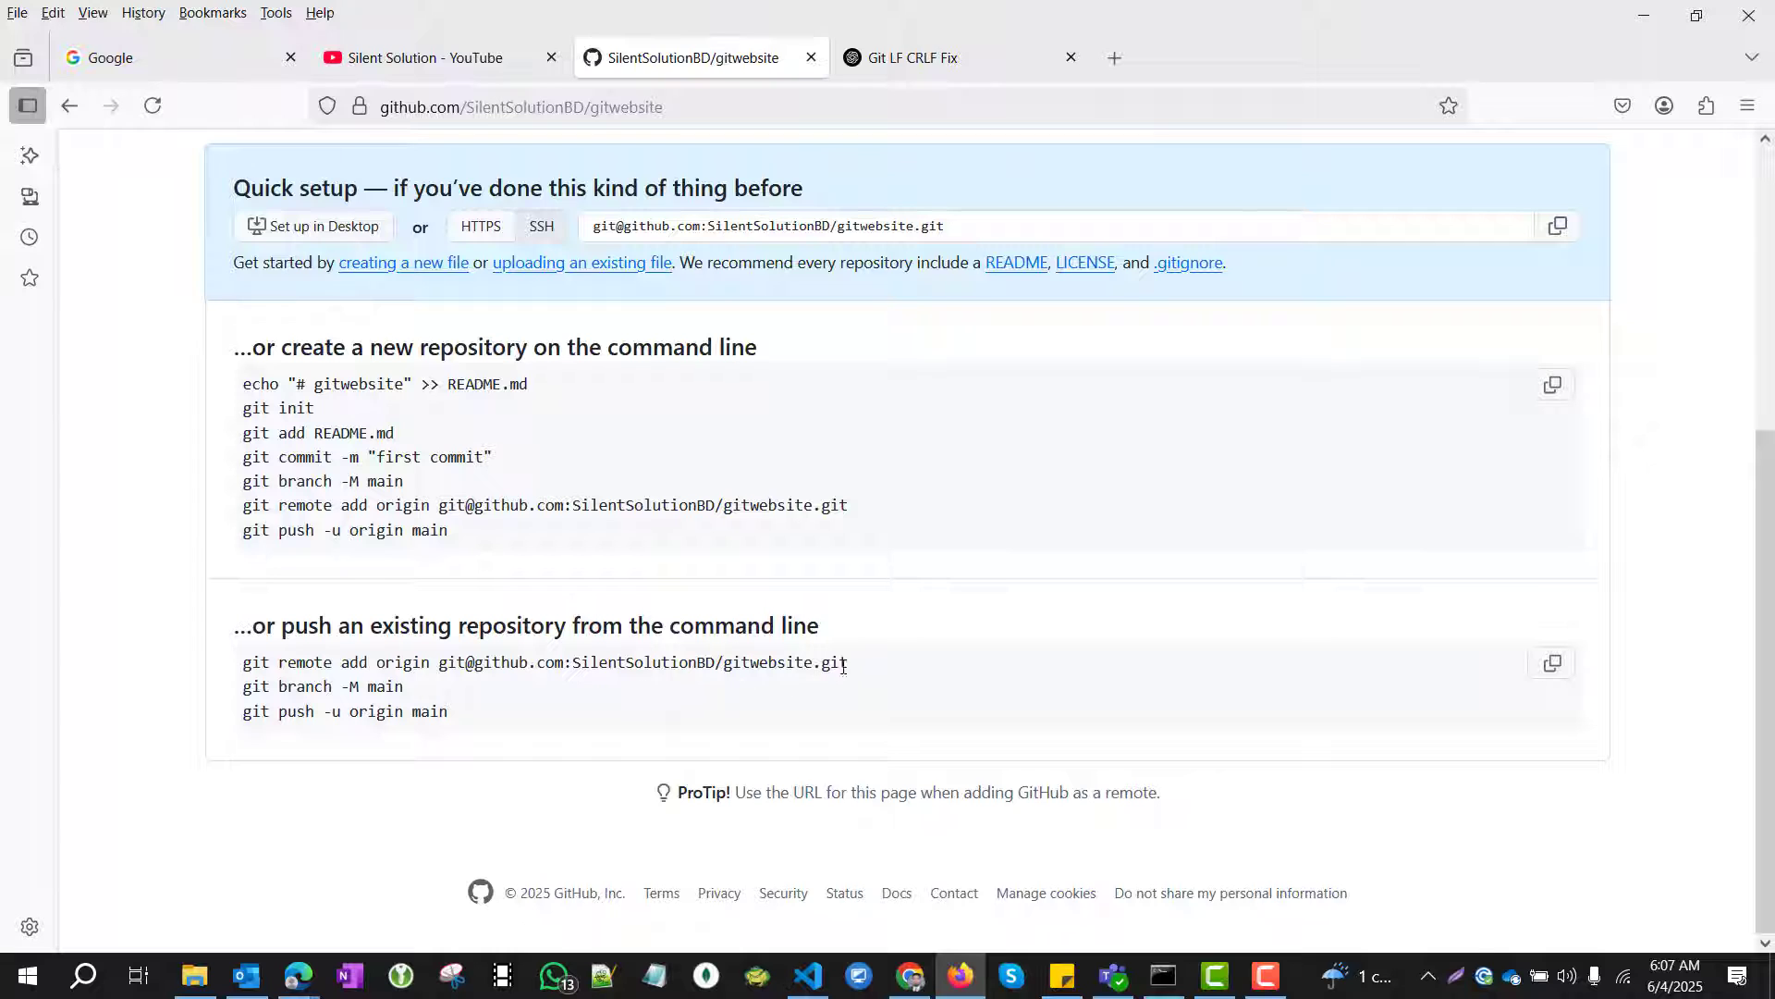
left_click_drag(848, 664, 242, 662)
key("ctrl+c")
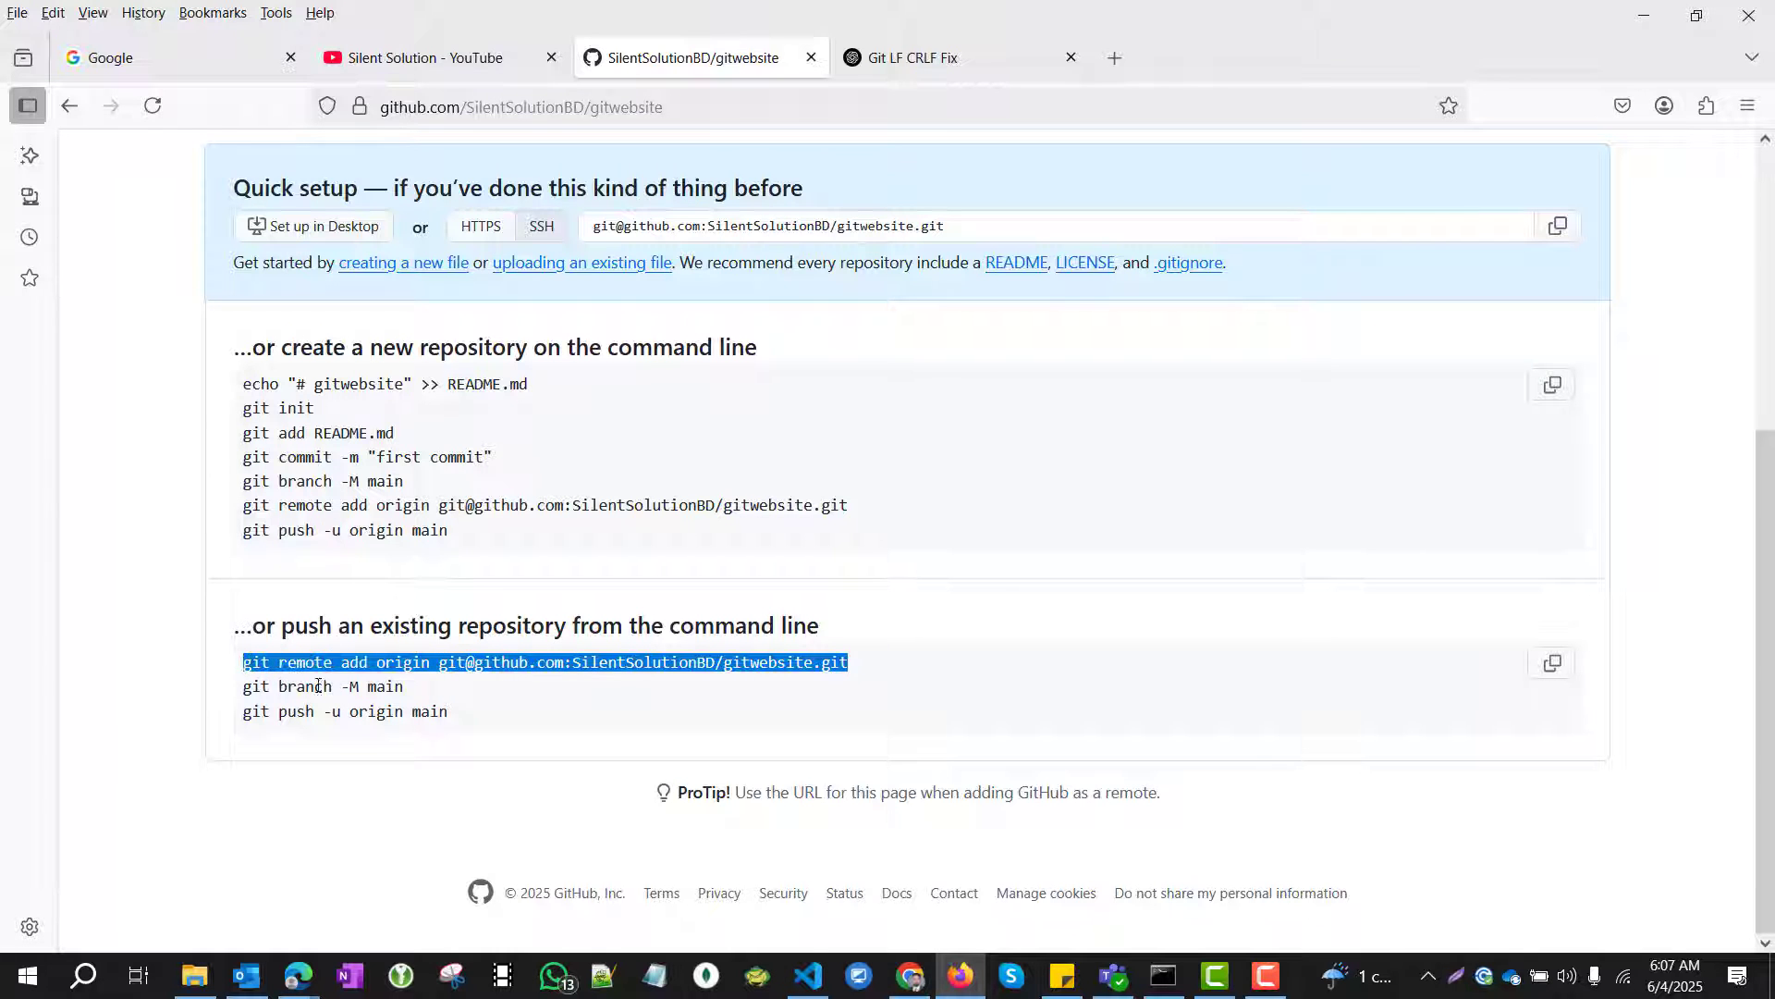
left_click(810, 976)
key("ctrl+v")
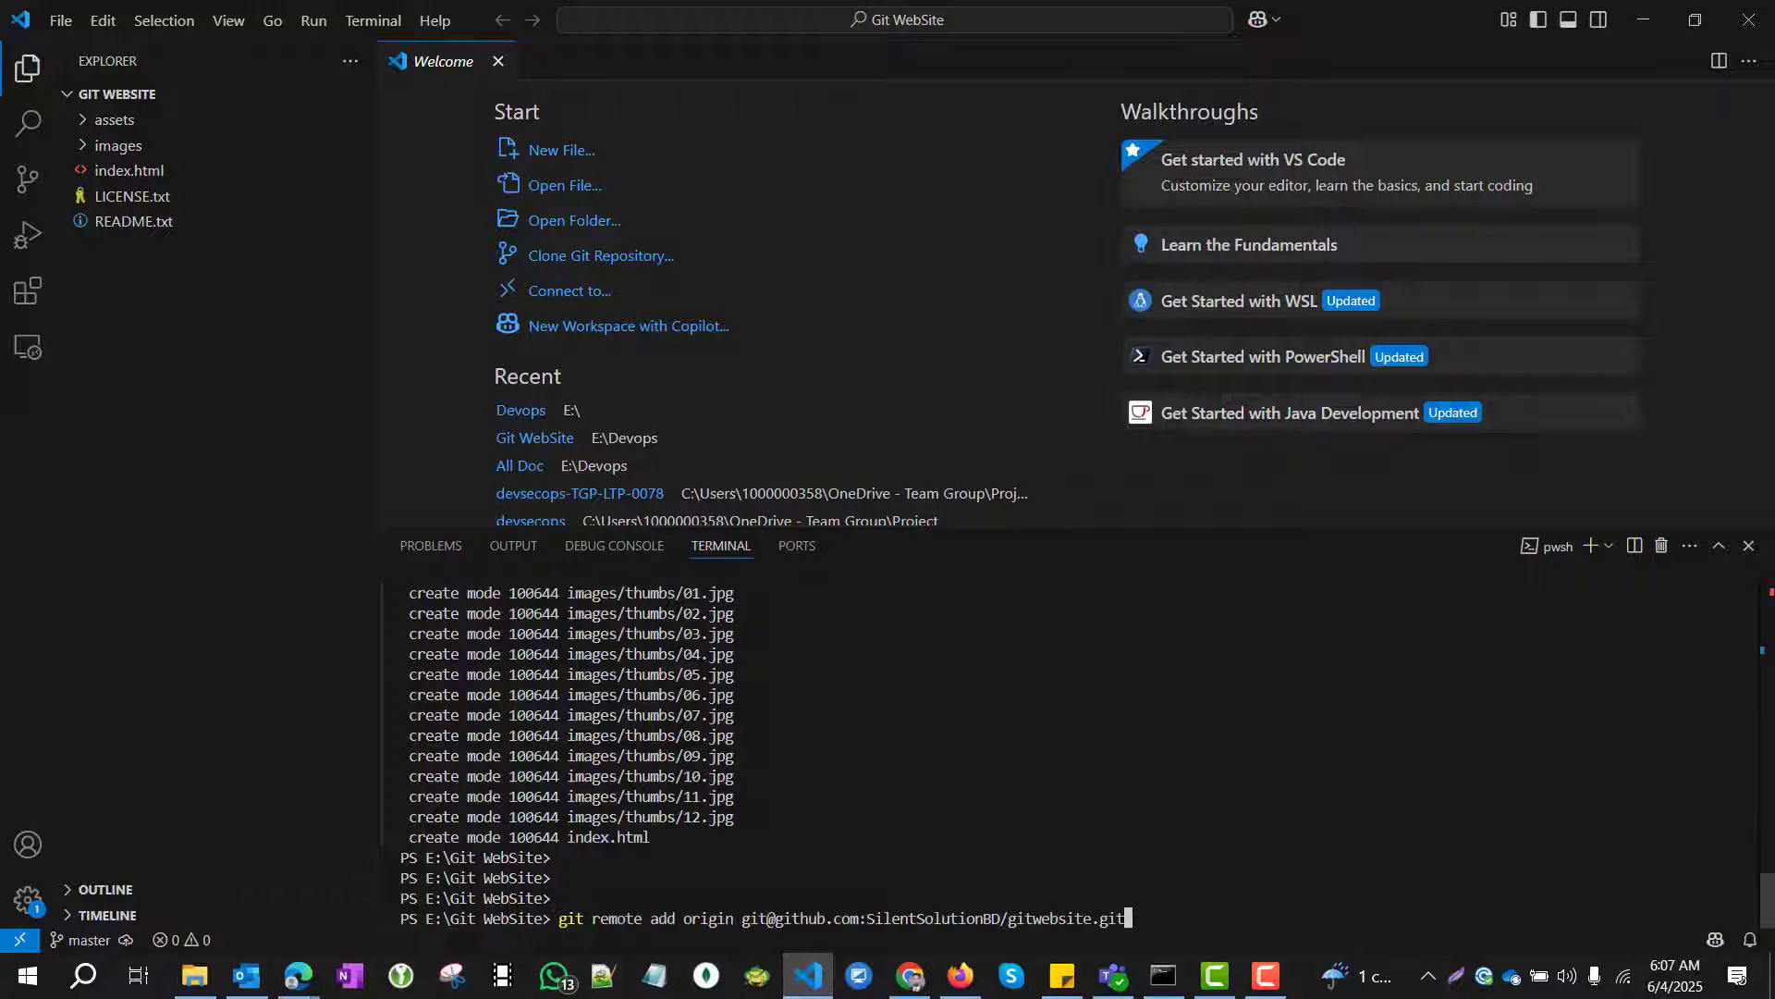
key("Return")
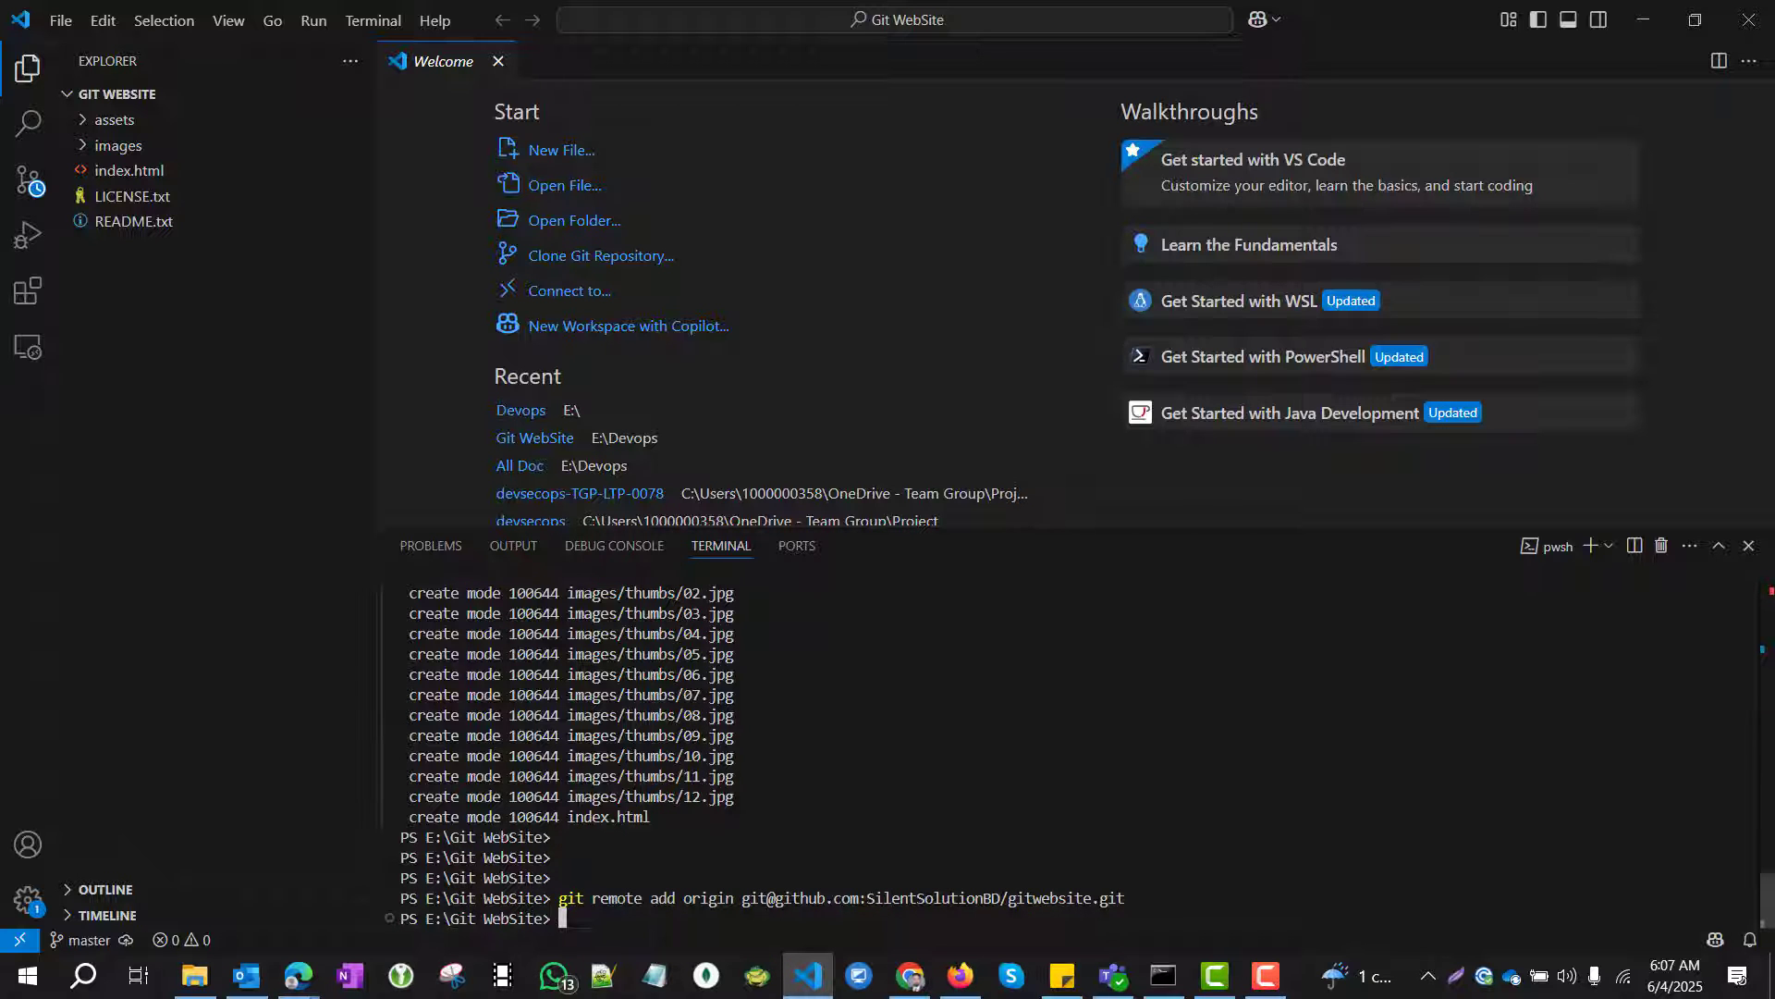
Step: Look up the branch rename command on the gitwebsite page in Firefox, and list the local branches with git branch in the Visual Studio Code terminal
left_click(961, 975)
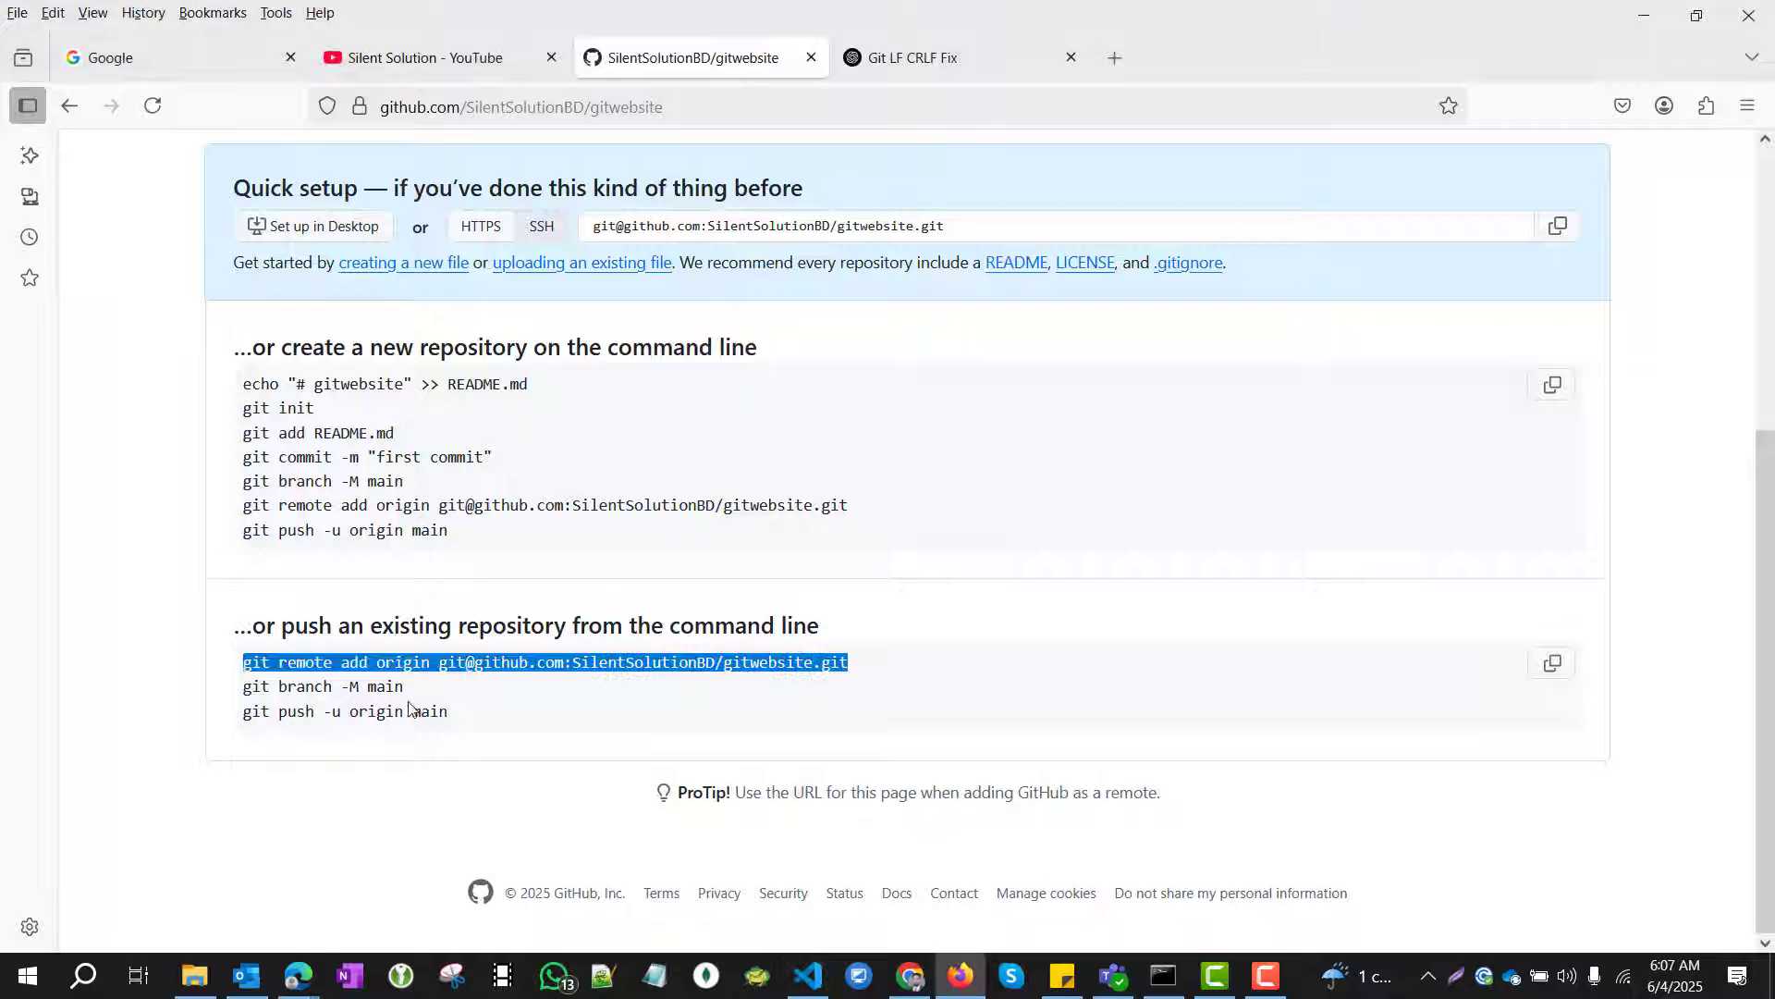
left_click_drag(405, 689, 246, 690)
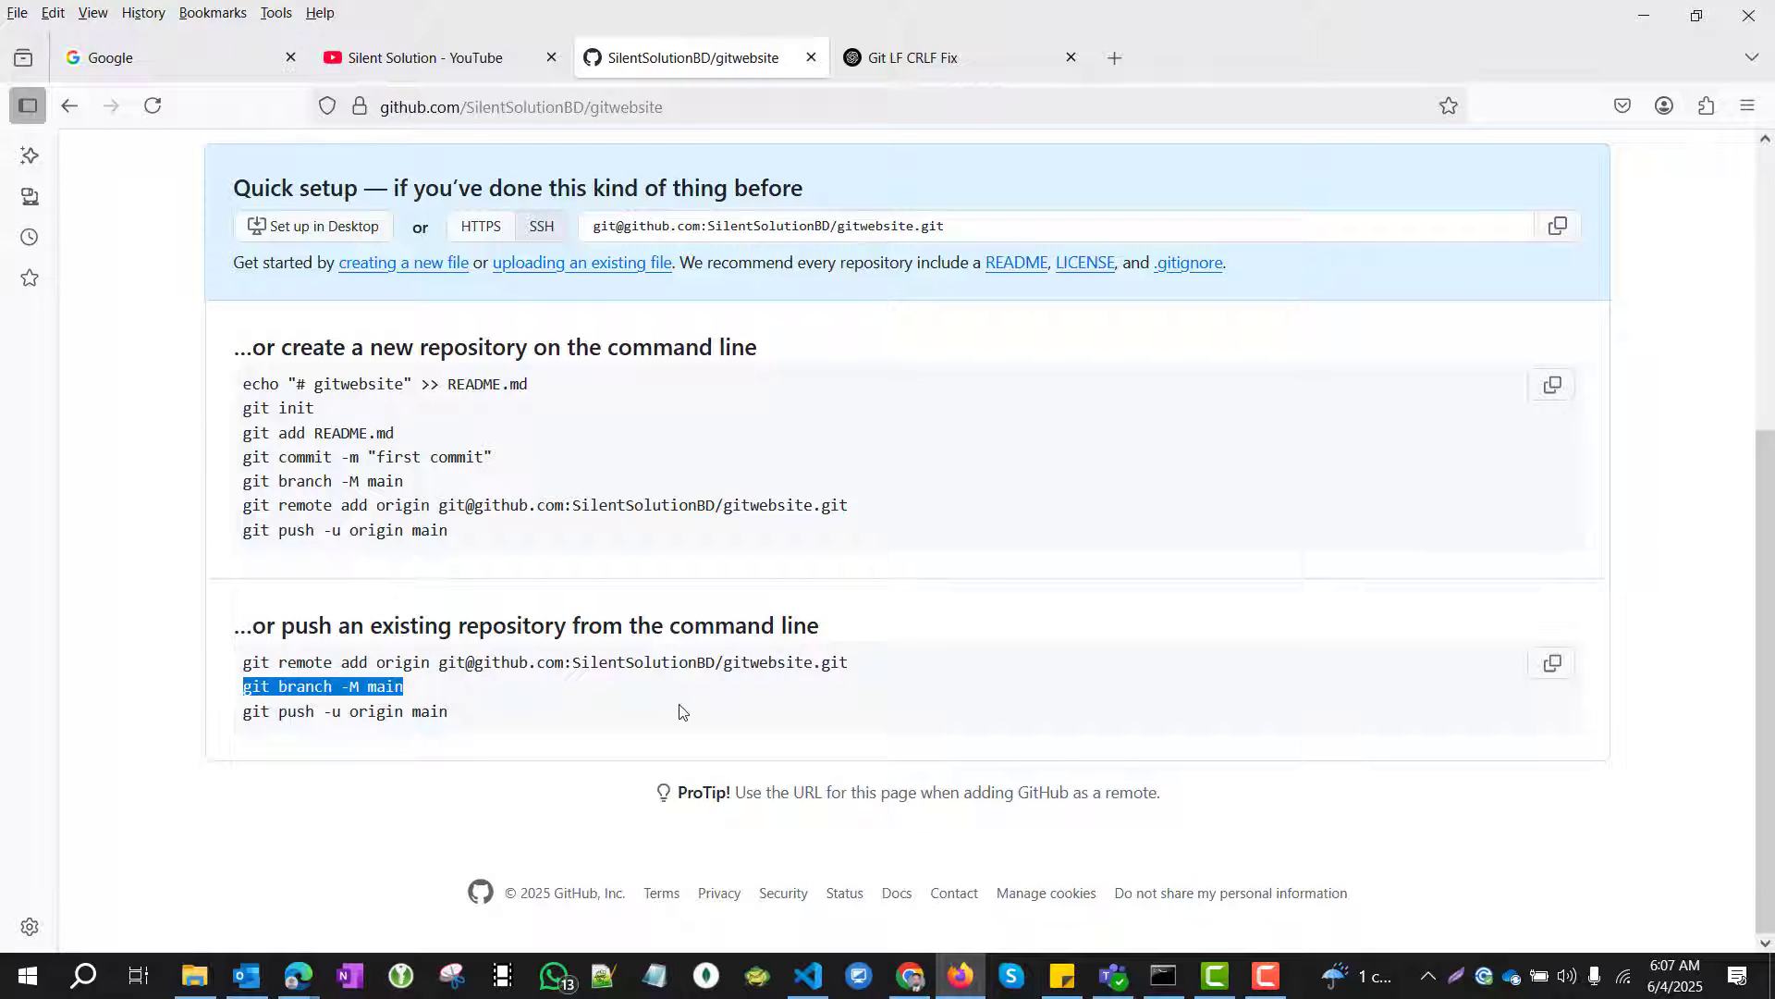
key("alt+Tab")
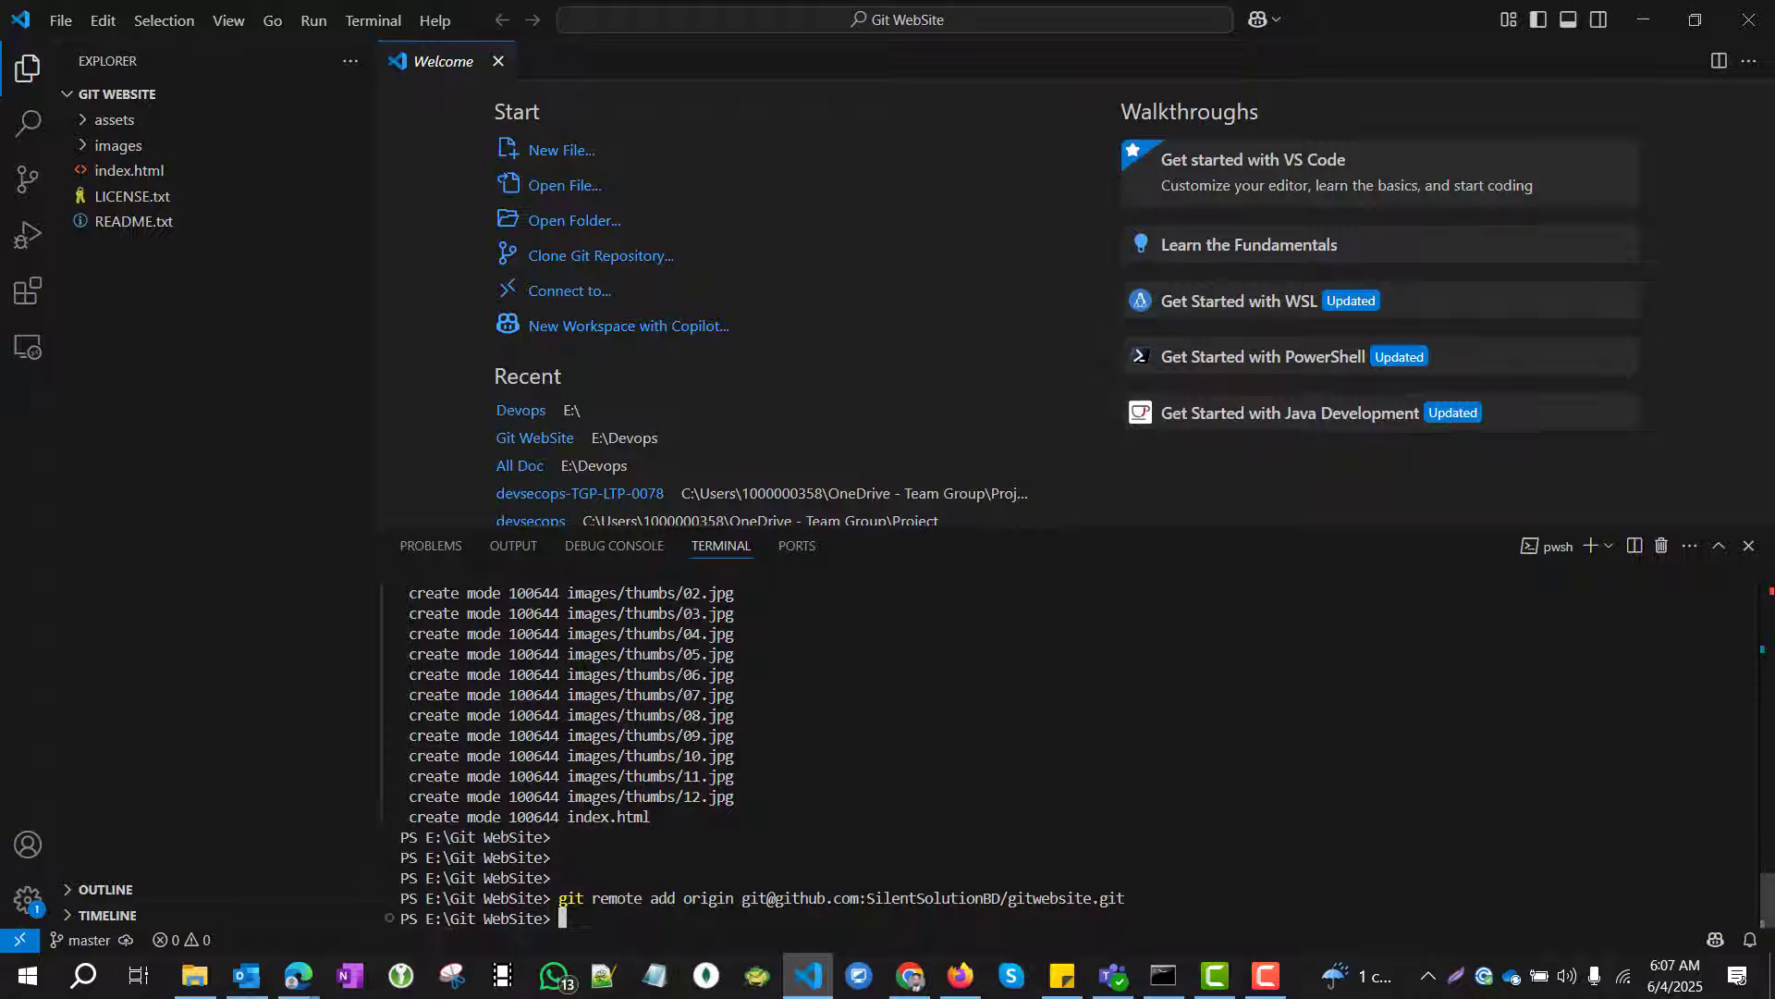
type("git bran")
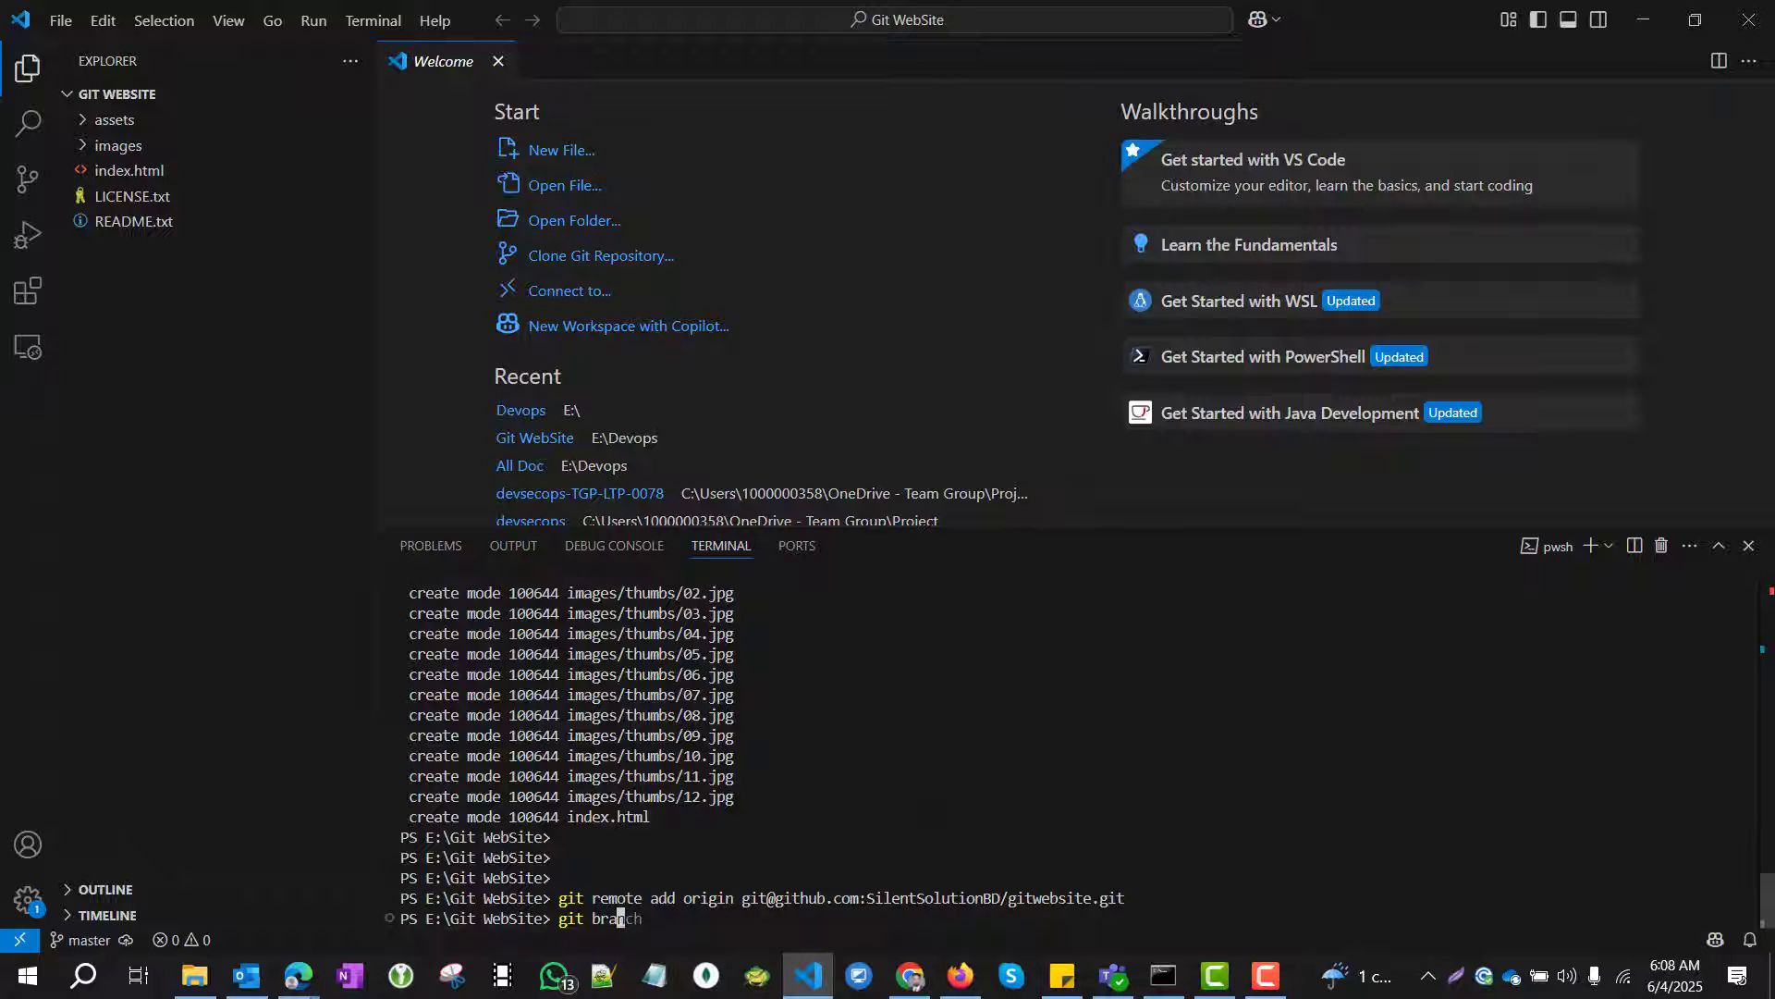
type("ch")
key("Return")
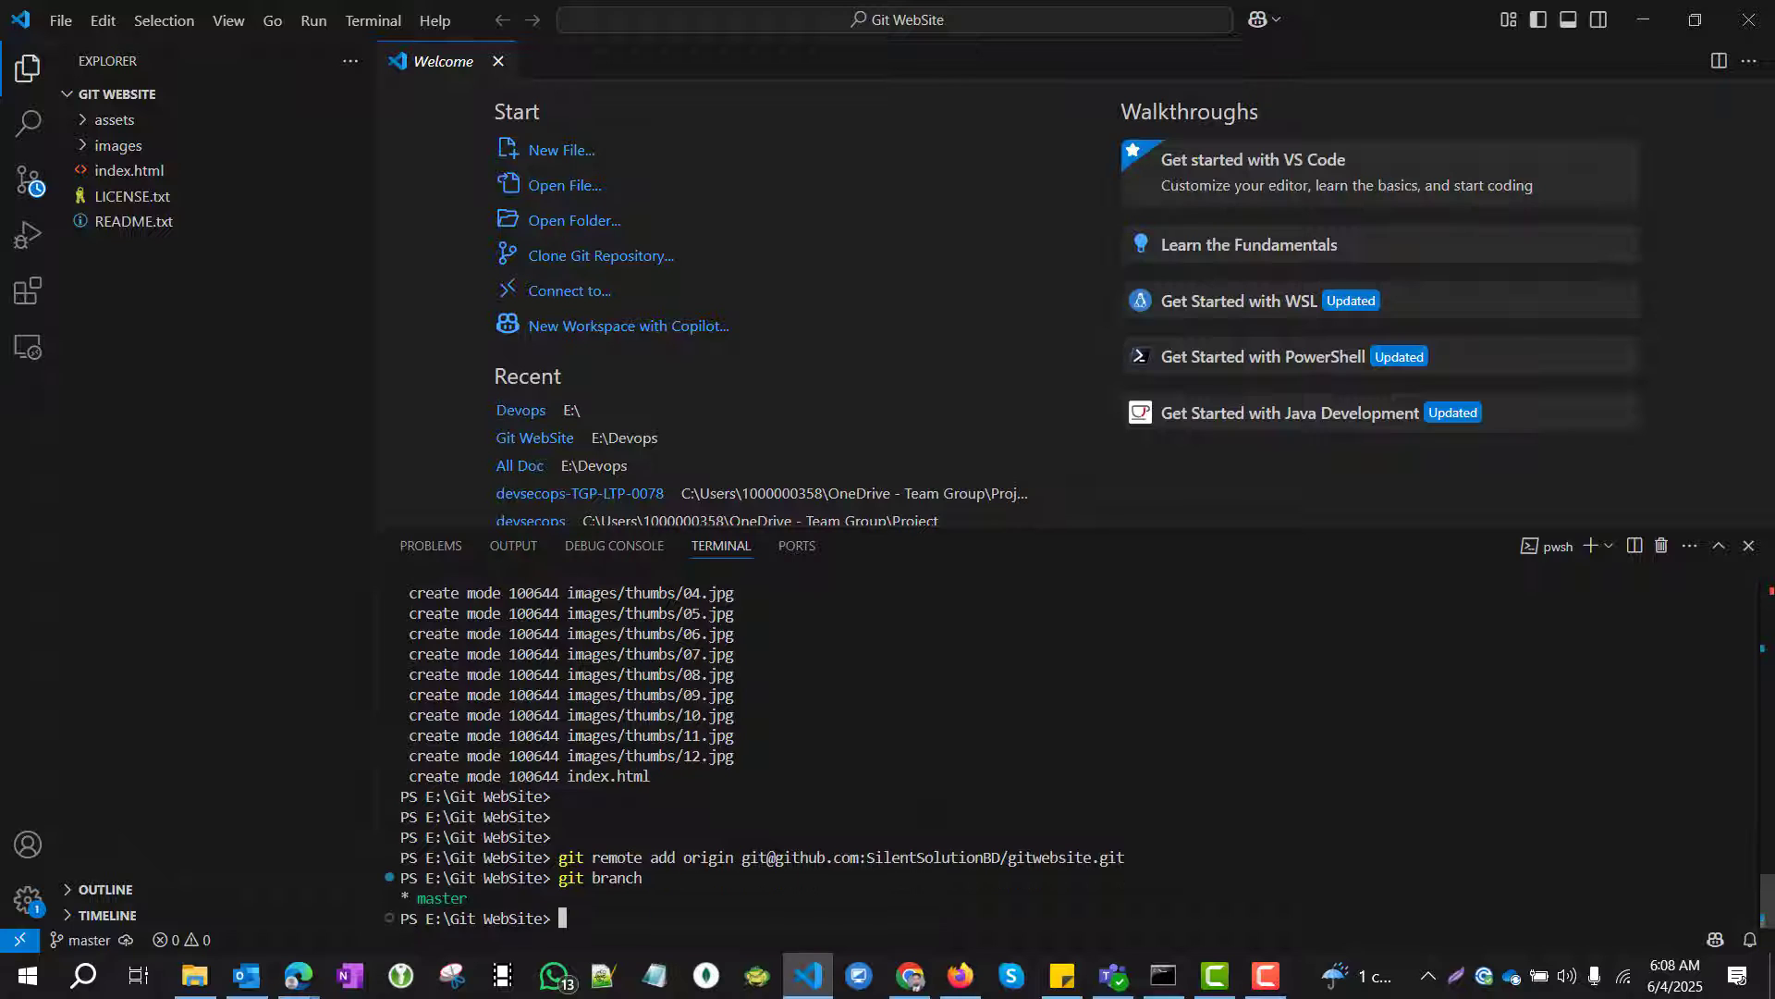
key("Return")
Step: Run git branch -M master in the terminal, using master instead of main as the branch name
type("git branch -M main")
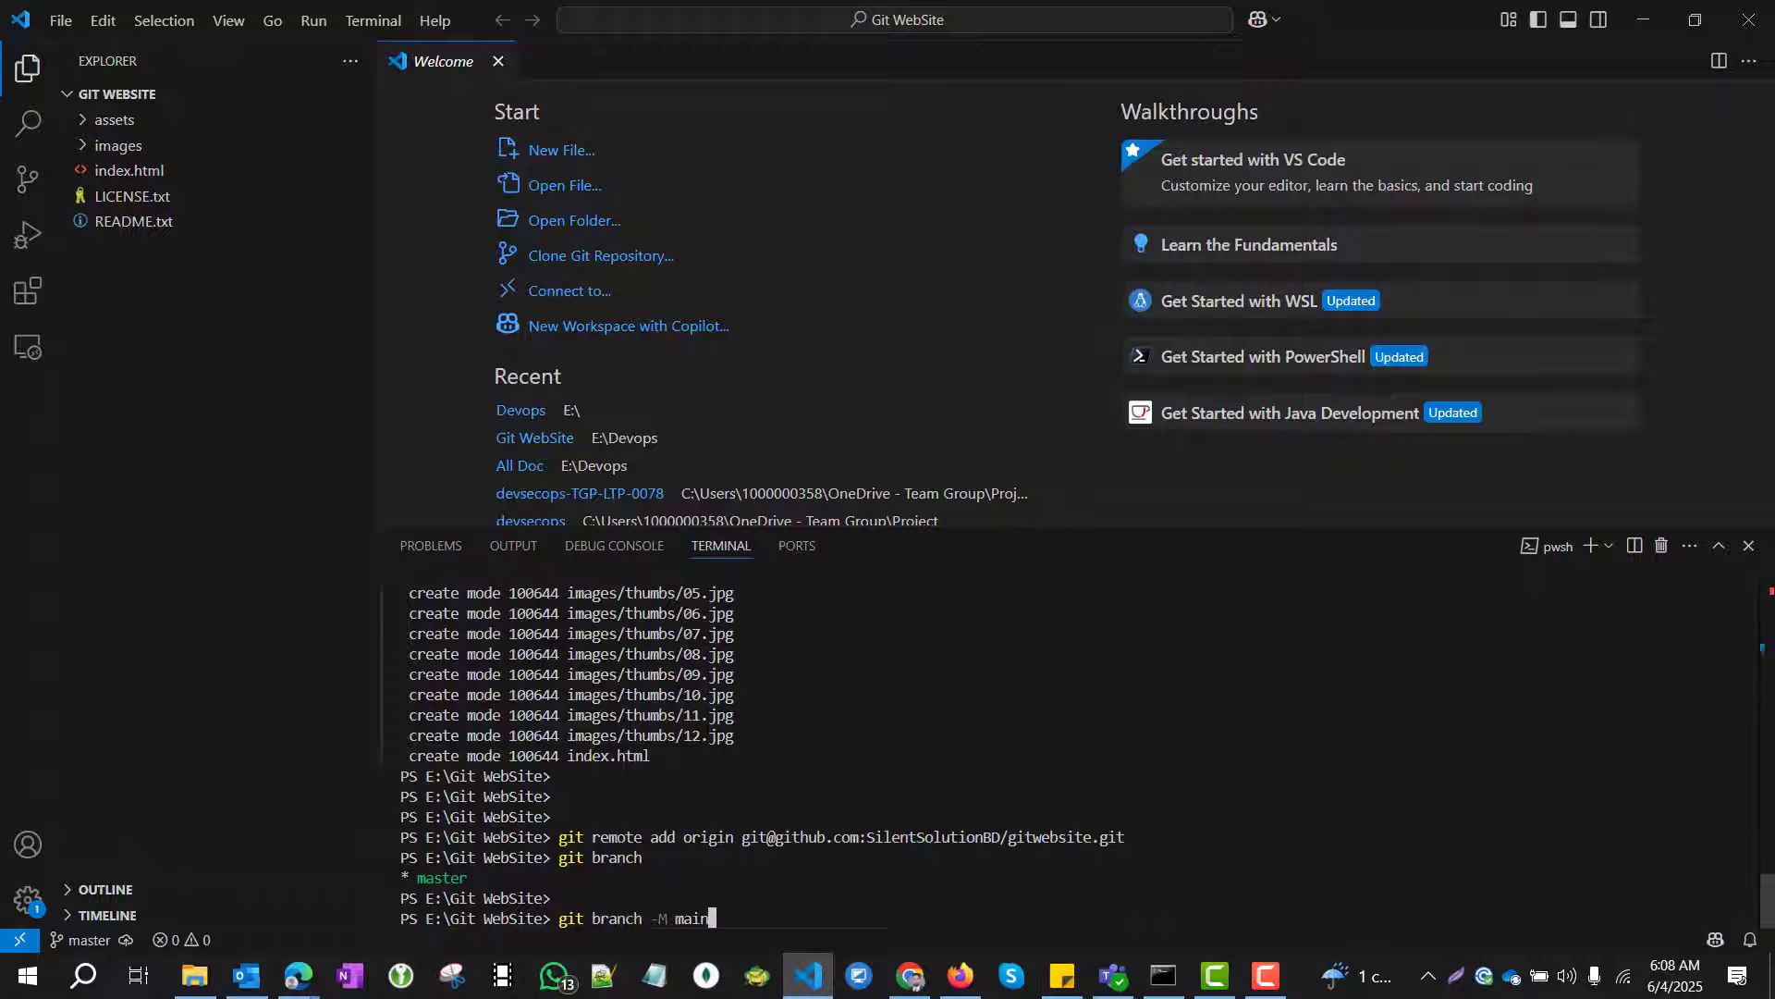
key("Left")
key("Left")
key("Delete")
key("Delete")
type("ster")
key("Return")
key("Return")
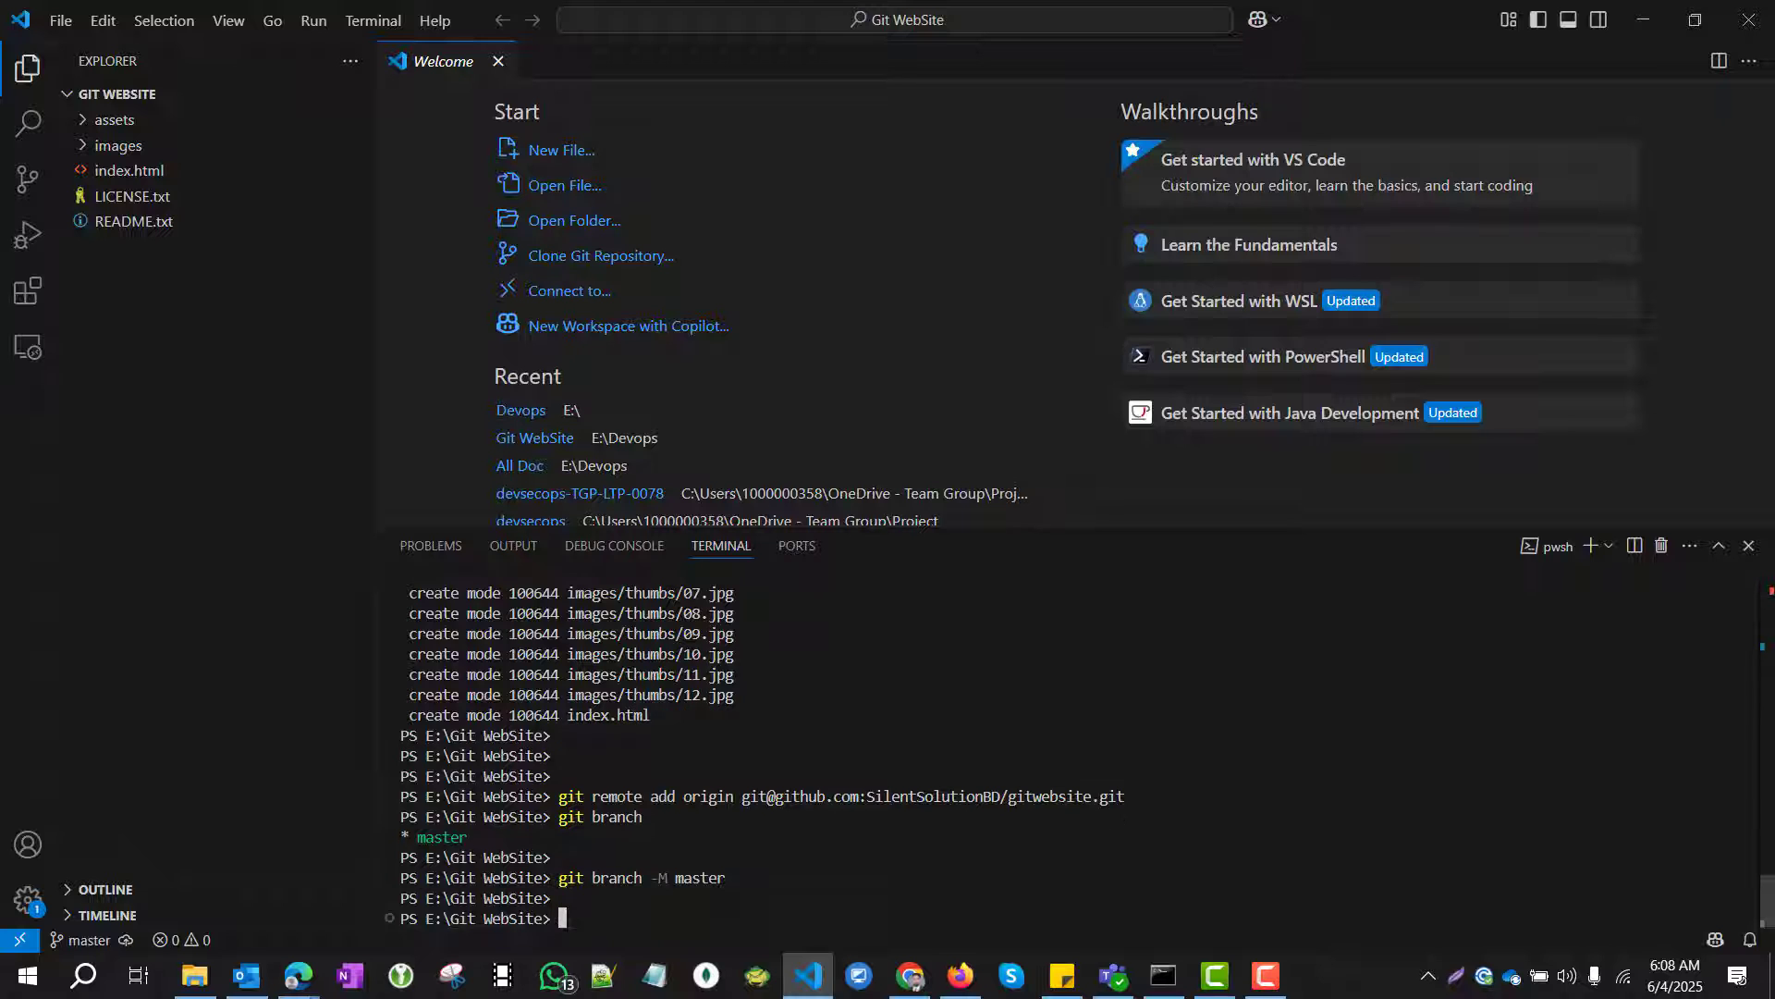
Step: Copy git push -u origin from the GitHub page in Firefox and run it as git push -u origin master in the Visual Studio Code terminal
key("alt+Tab")
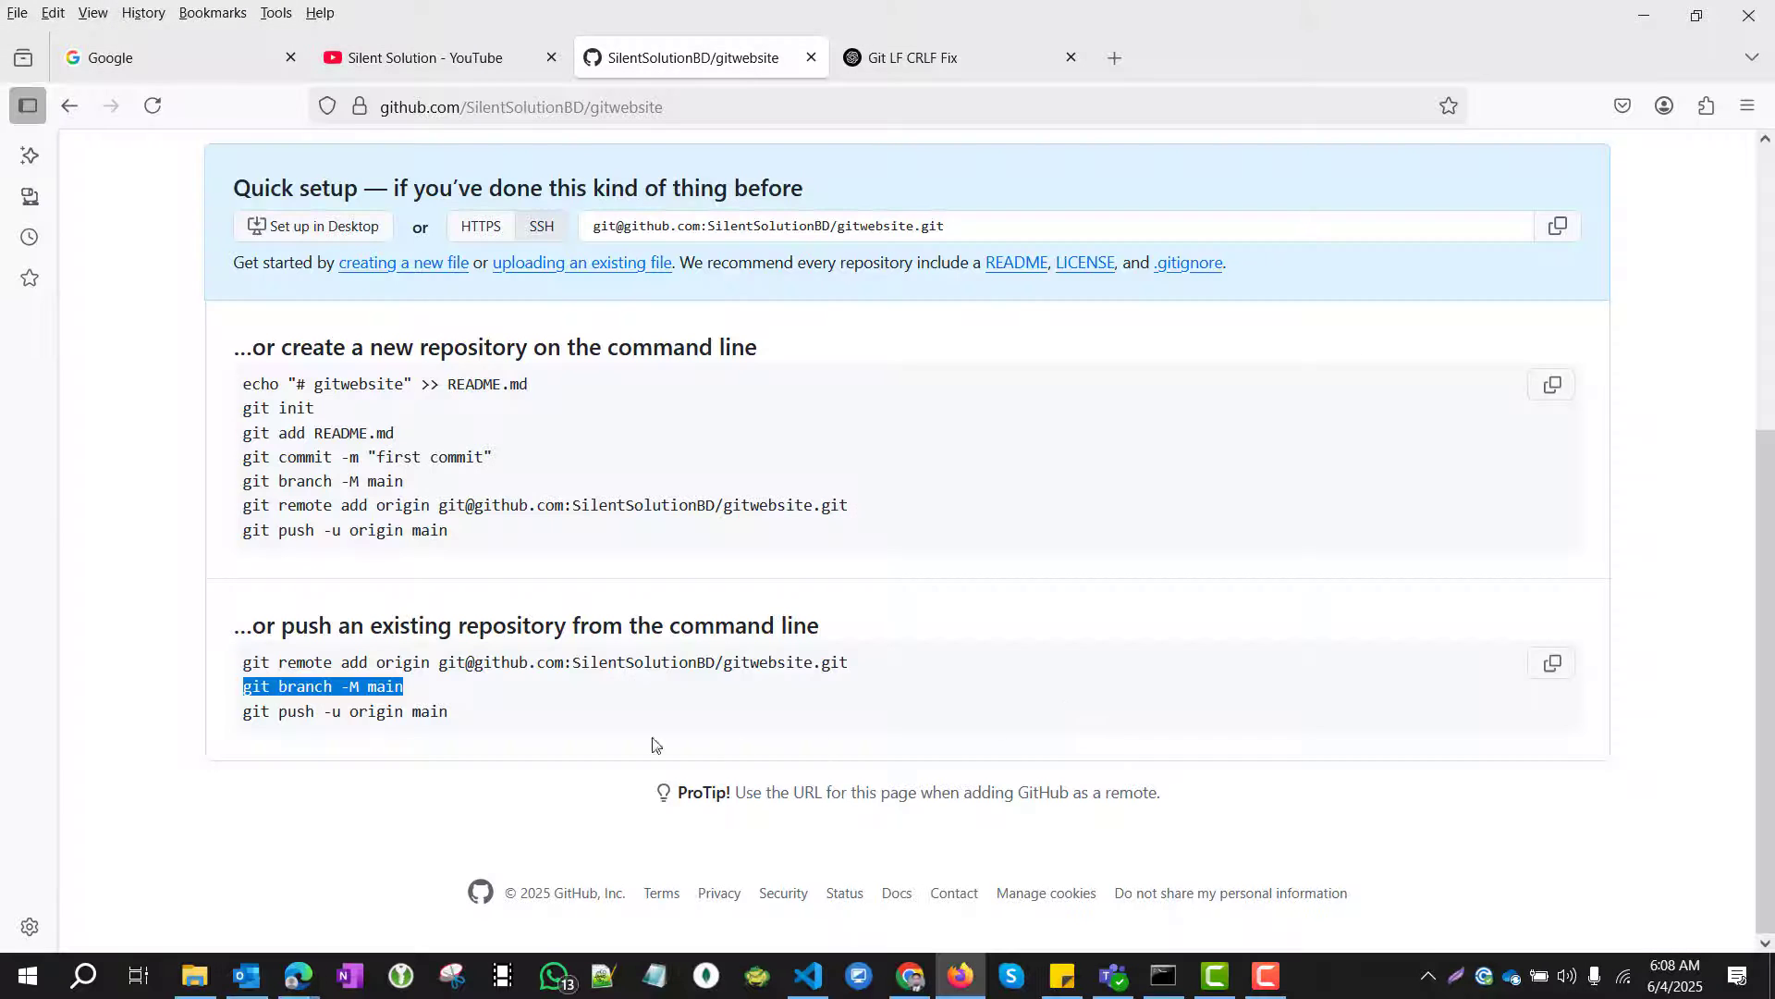
left_click_drag(407, 713, 245, 713)
key("ctrl+c")
key("alt+Tab")
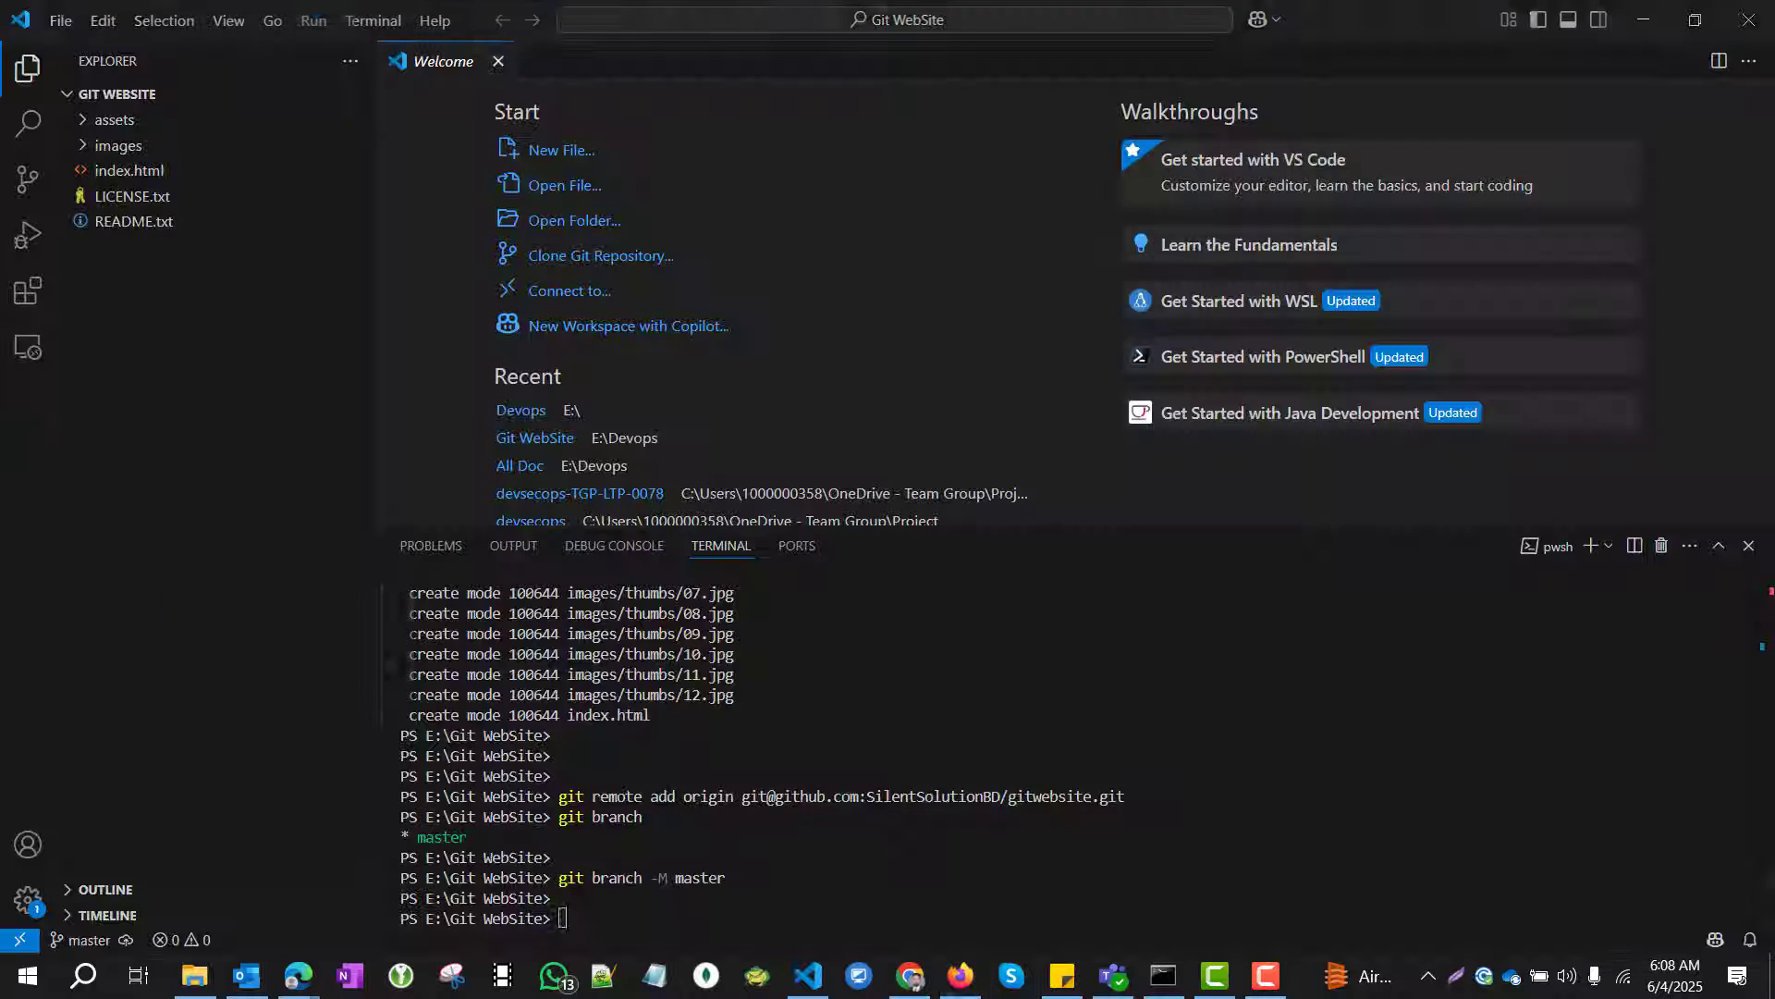
key("ctrl+v")
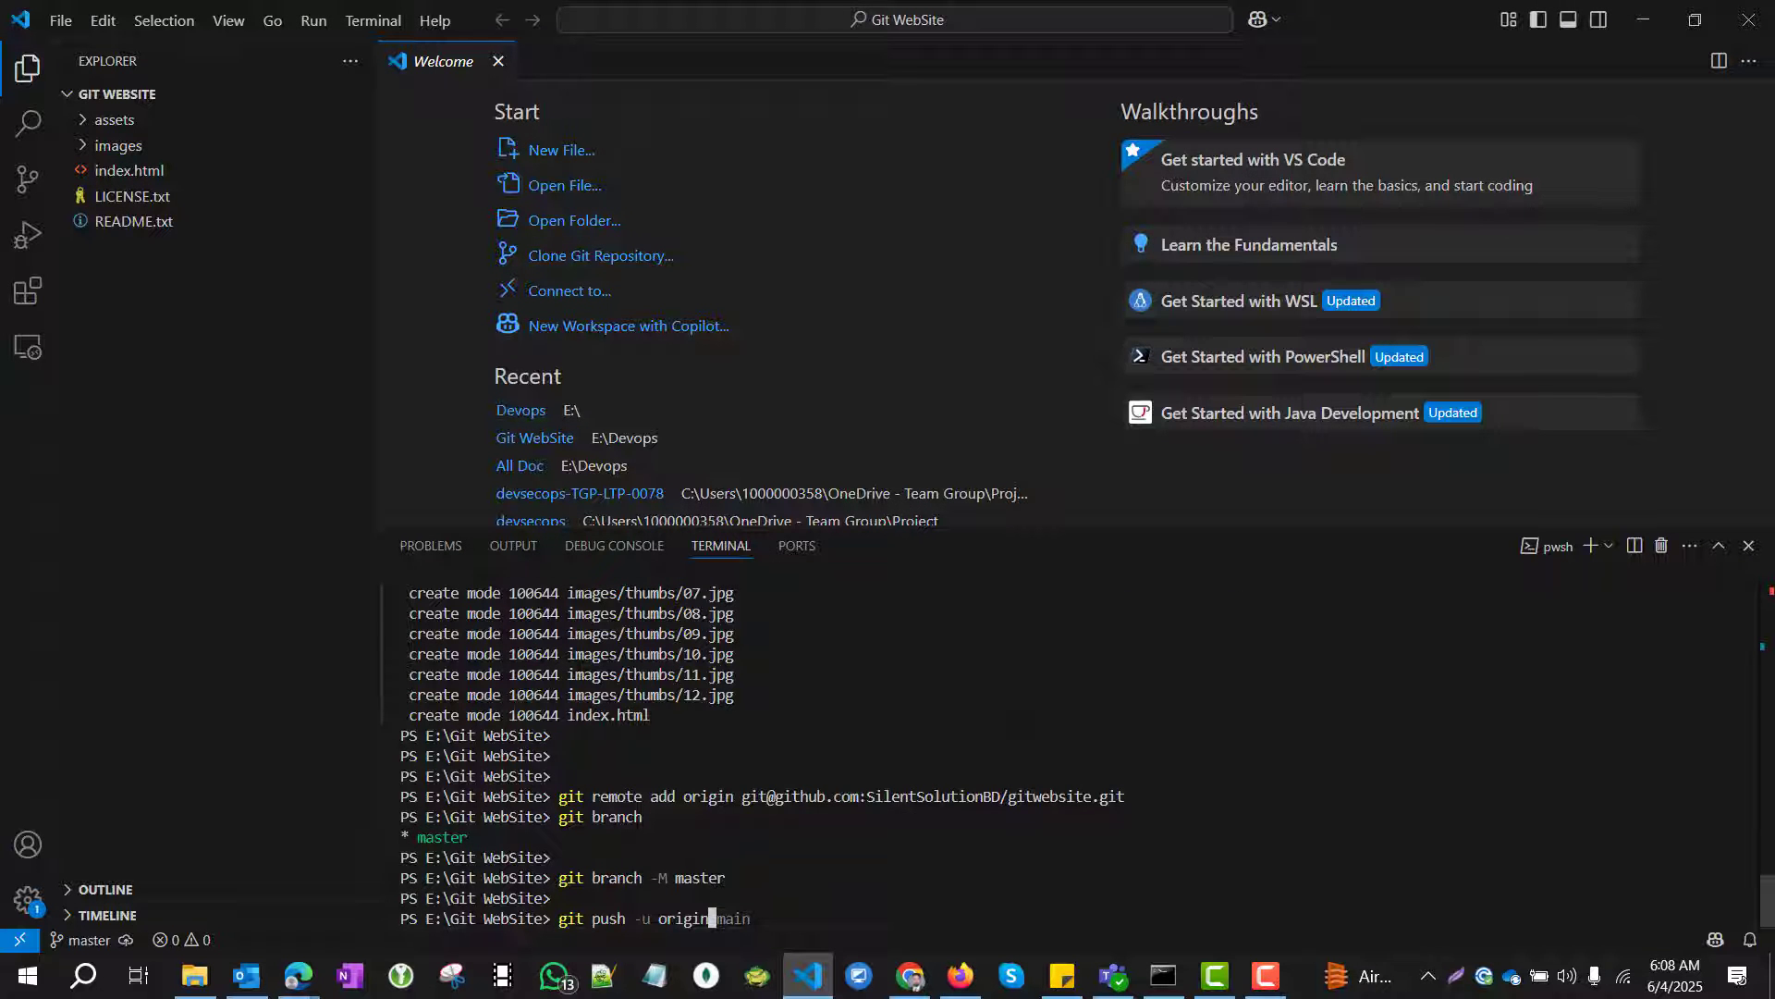
type("master")
key("Return")
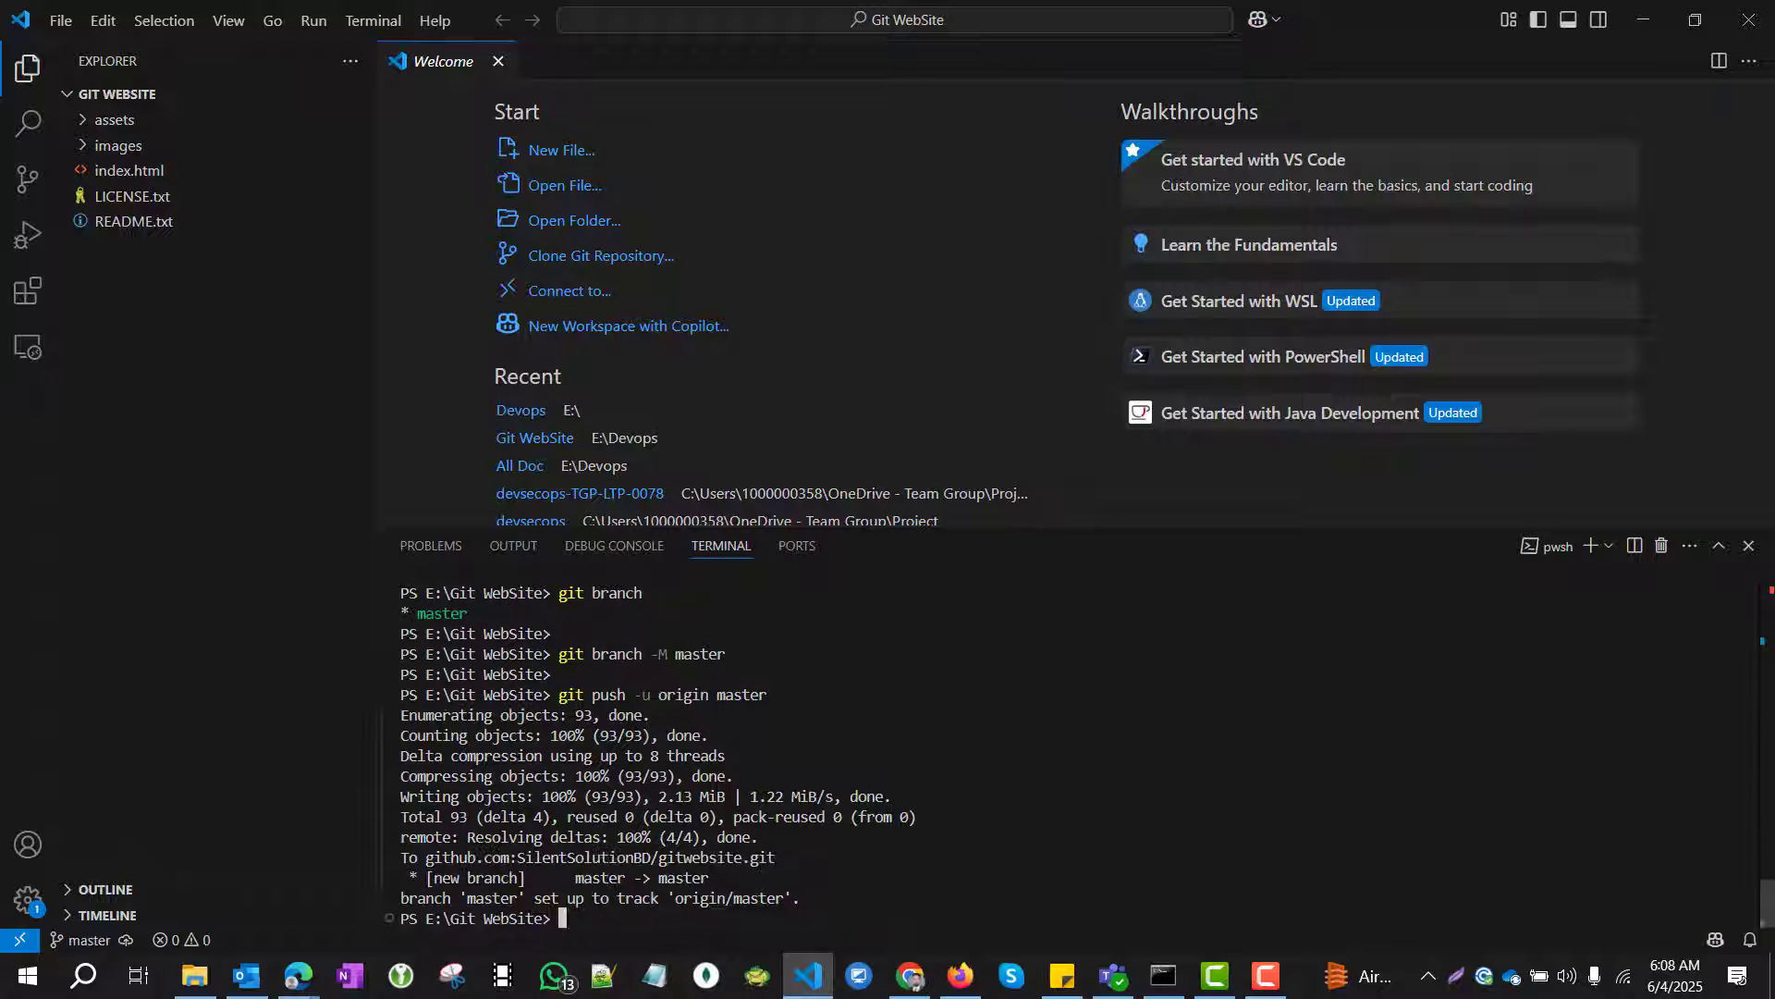
Step: Switch to Firefox, reload the gitwebsite repository page, and examine its pushed files, branch list and README
left_click(958, 977)
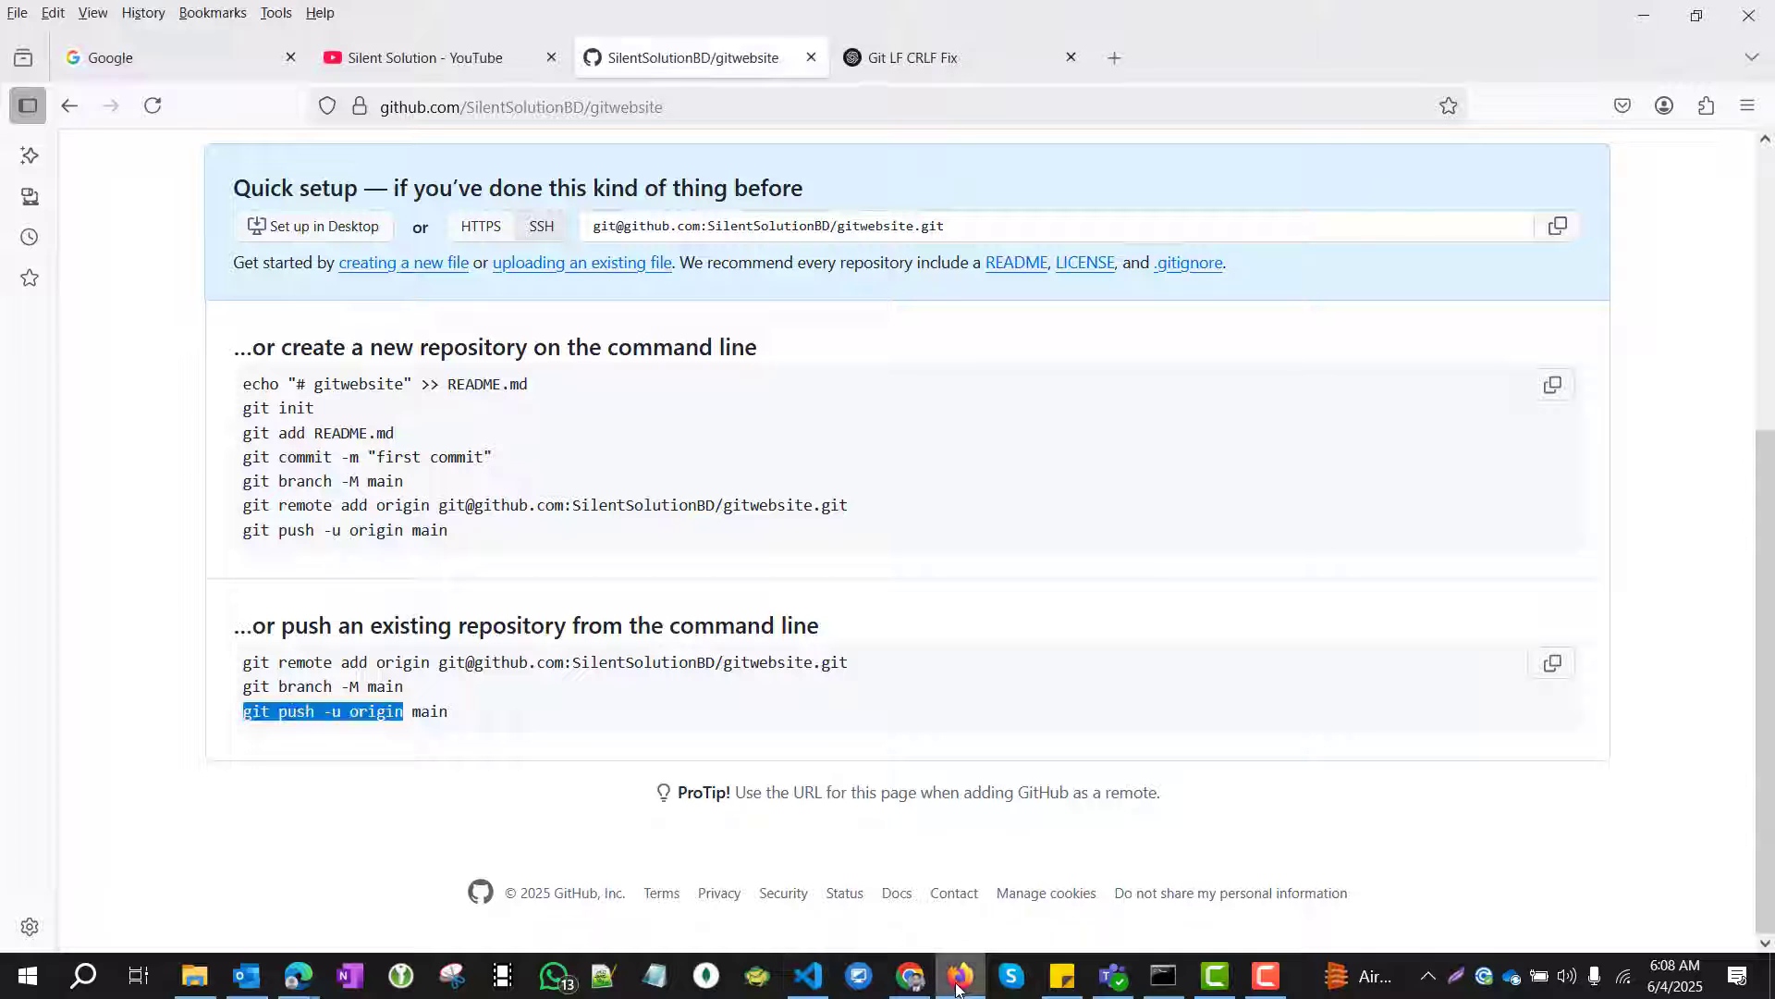
left_click(153, 108)
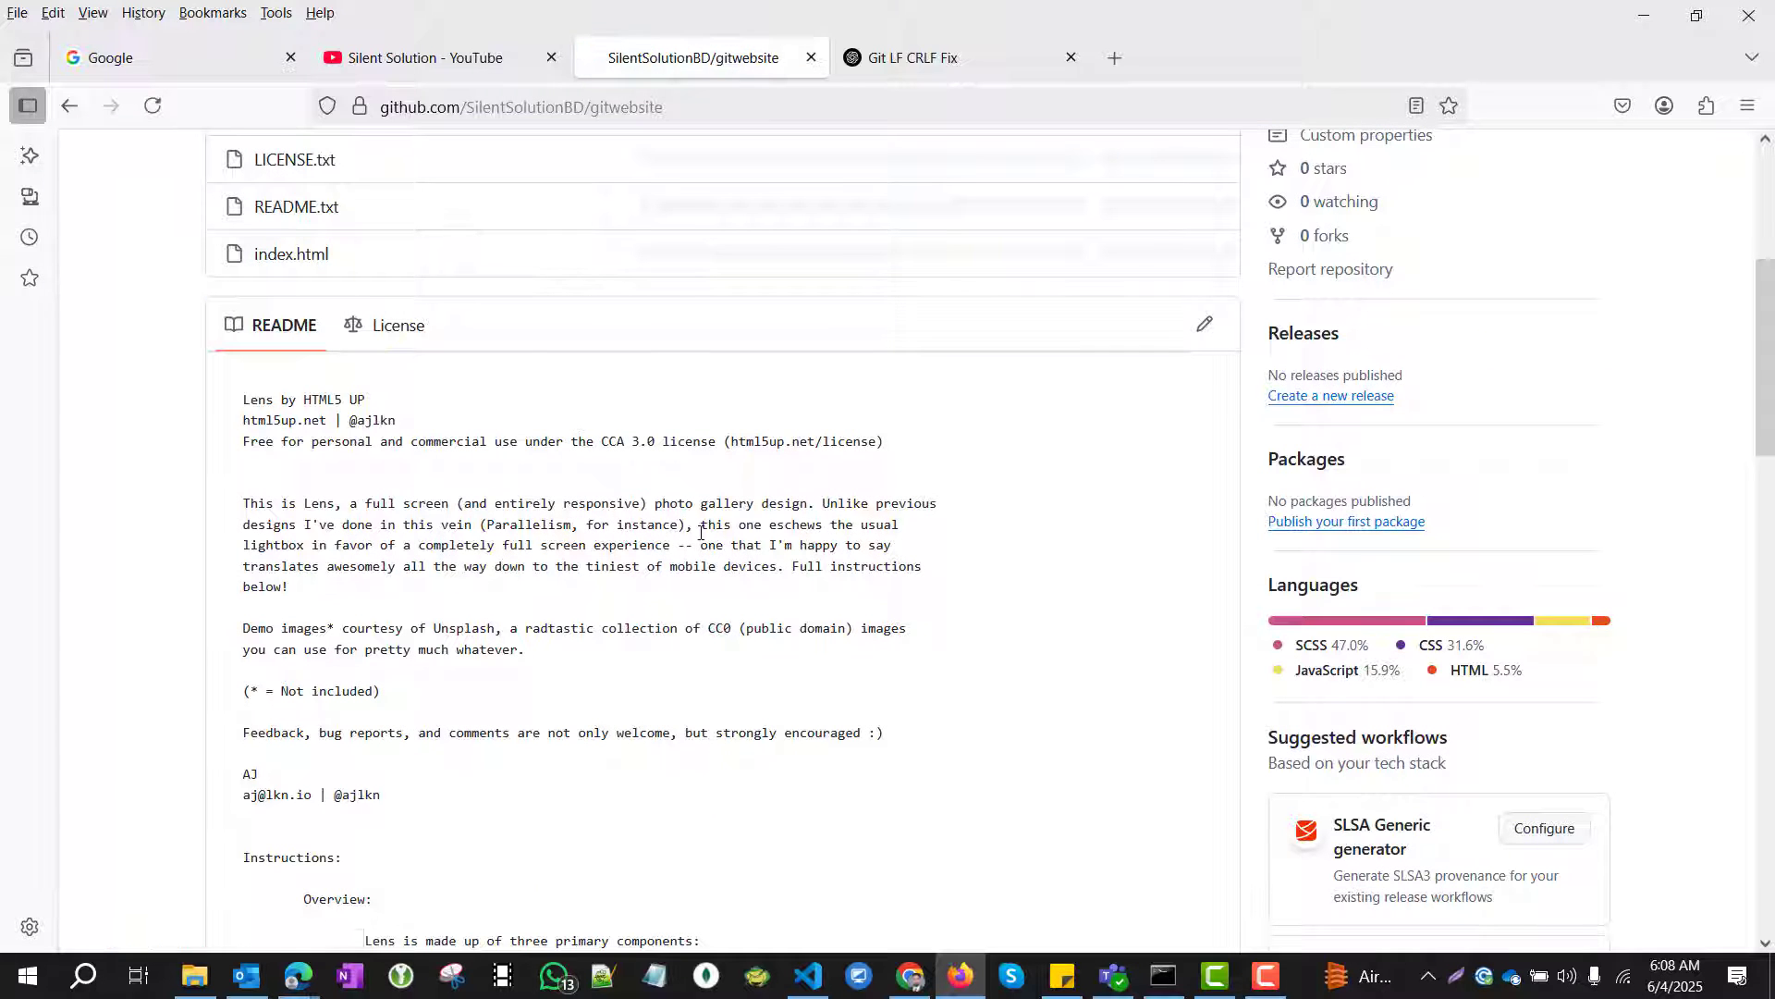
scroll(700, 534, "up", 4)
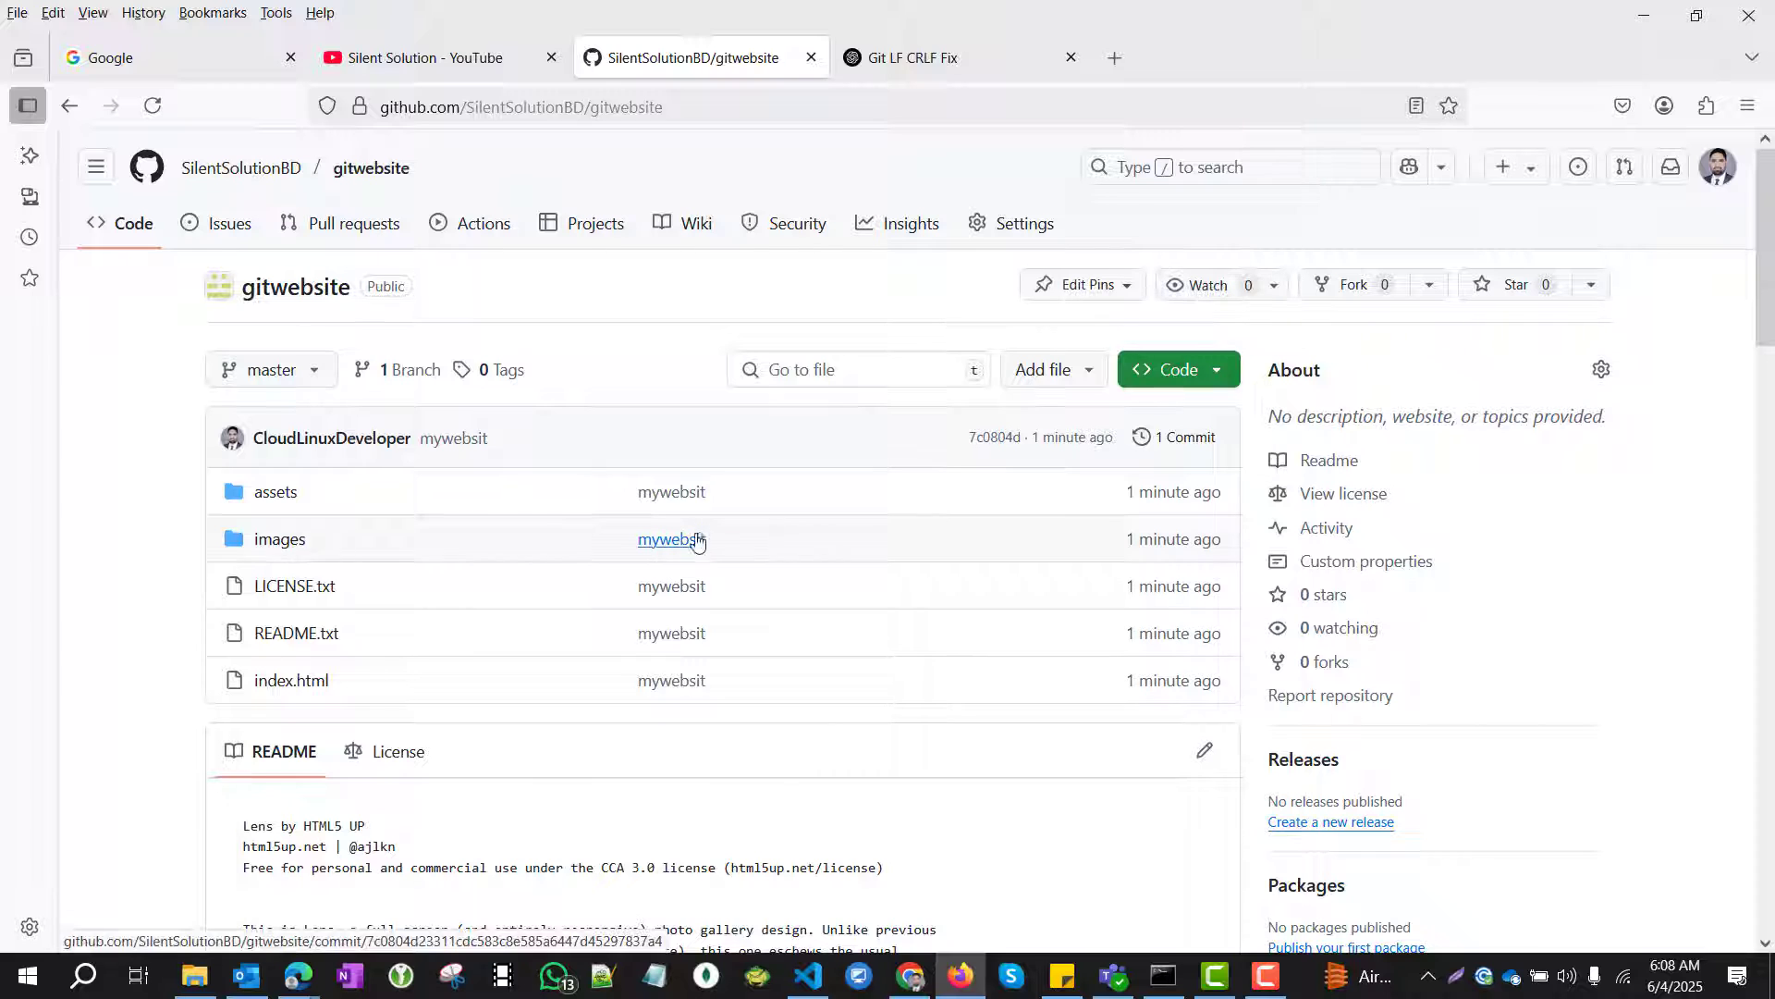
left_click(313, 376)
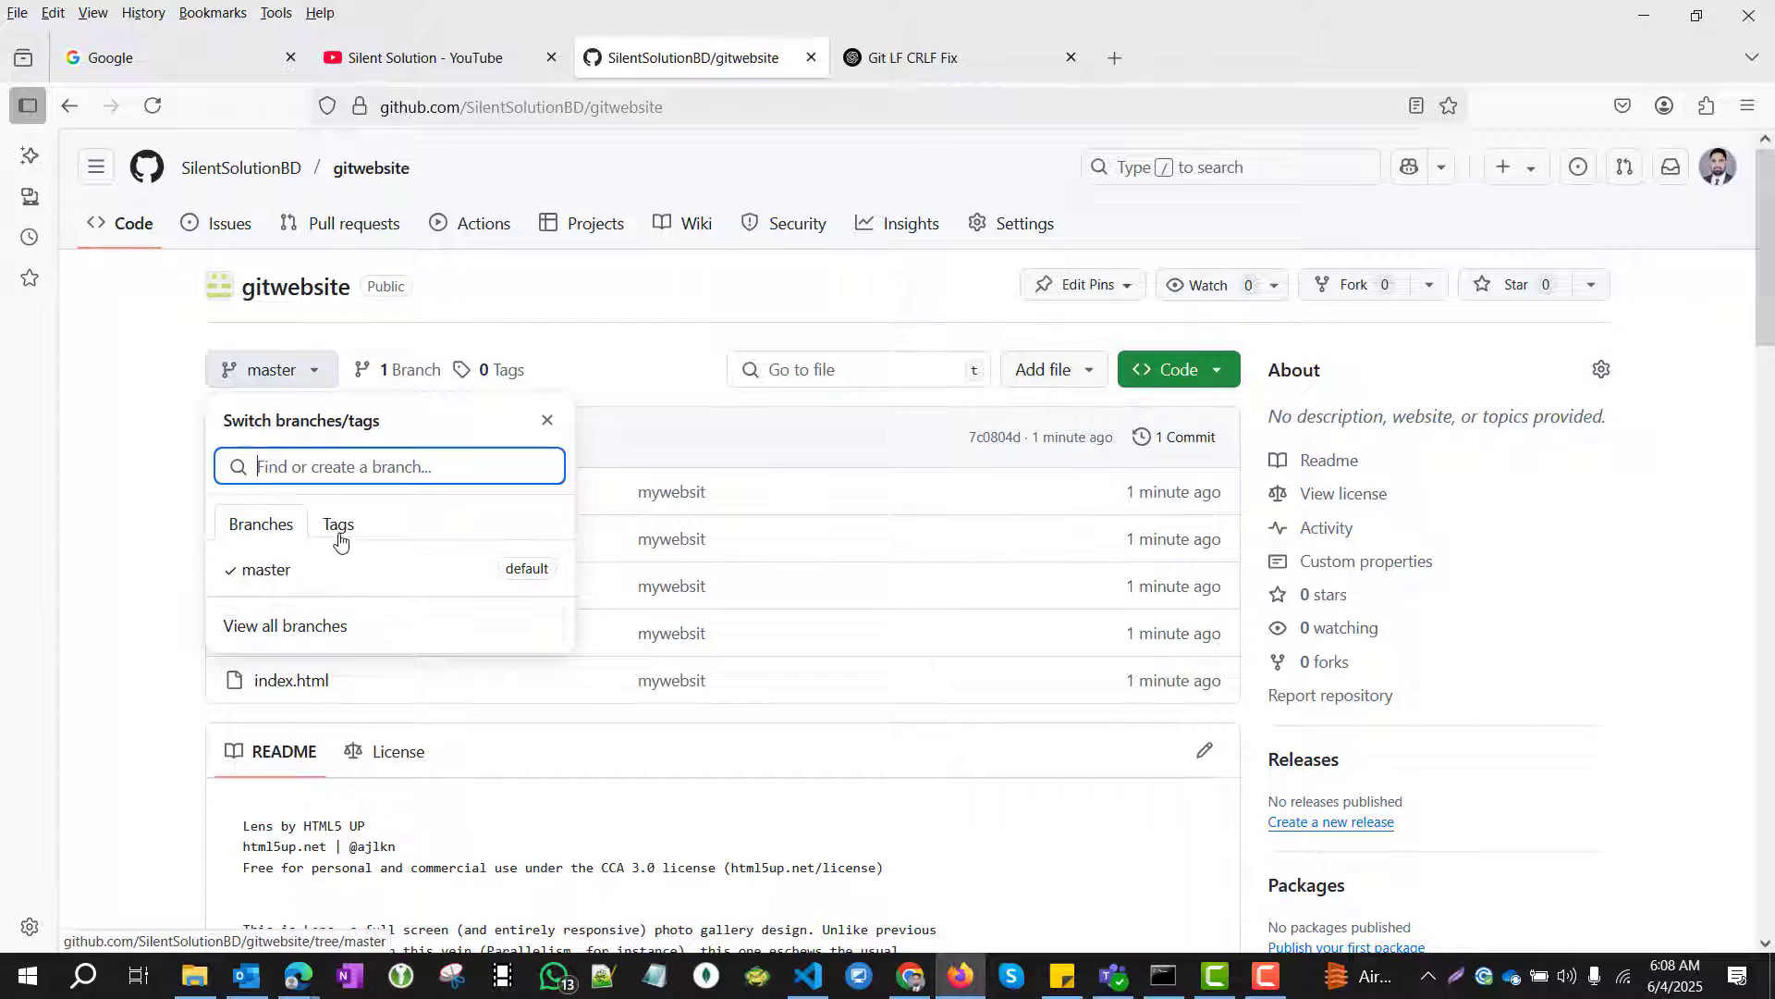
left_click(157, 430)
scroll(467, 638, "down", 10)
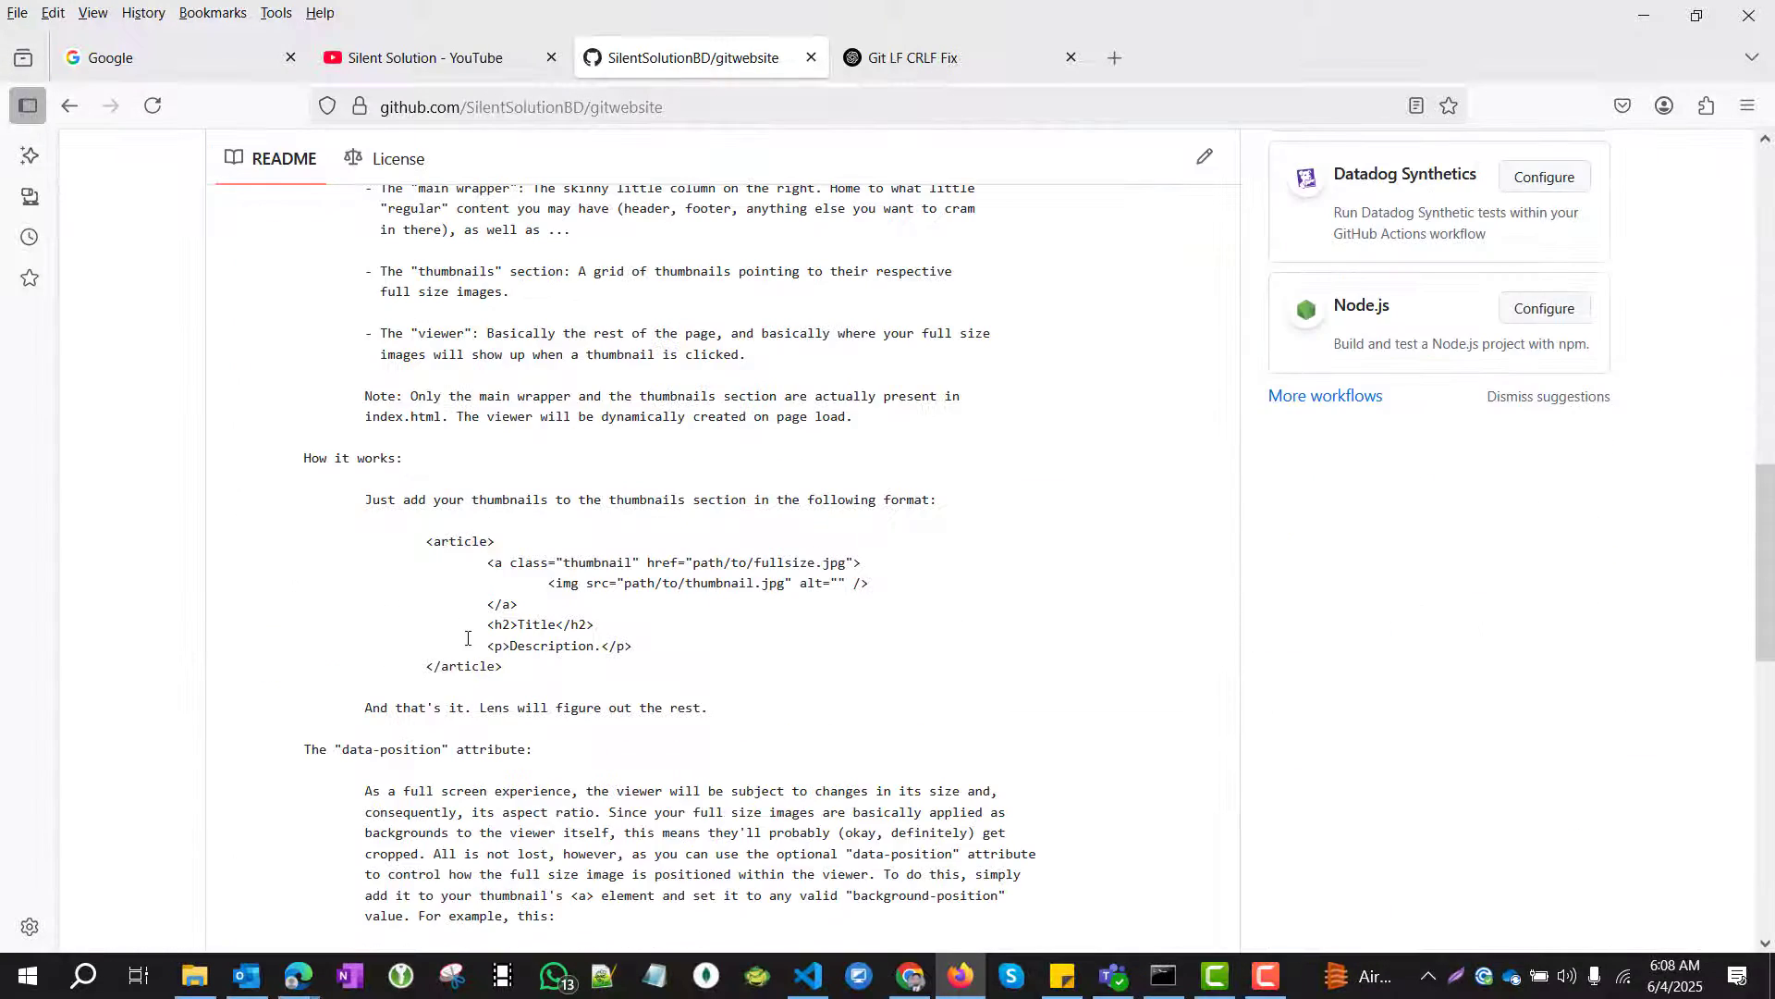
scroll(464, 638, "up", 10)
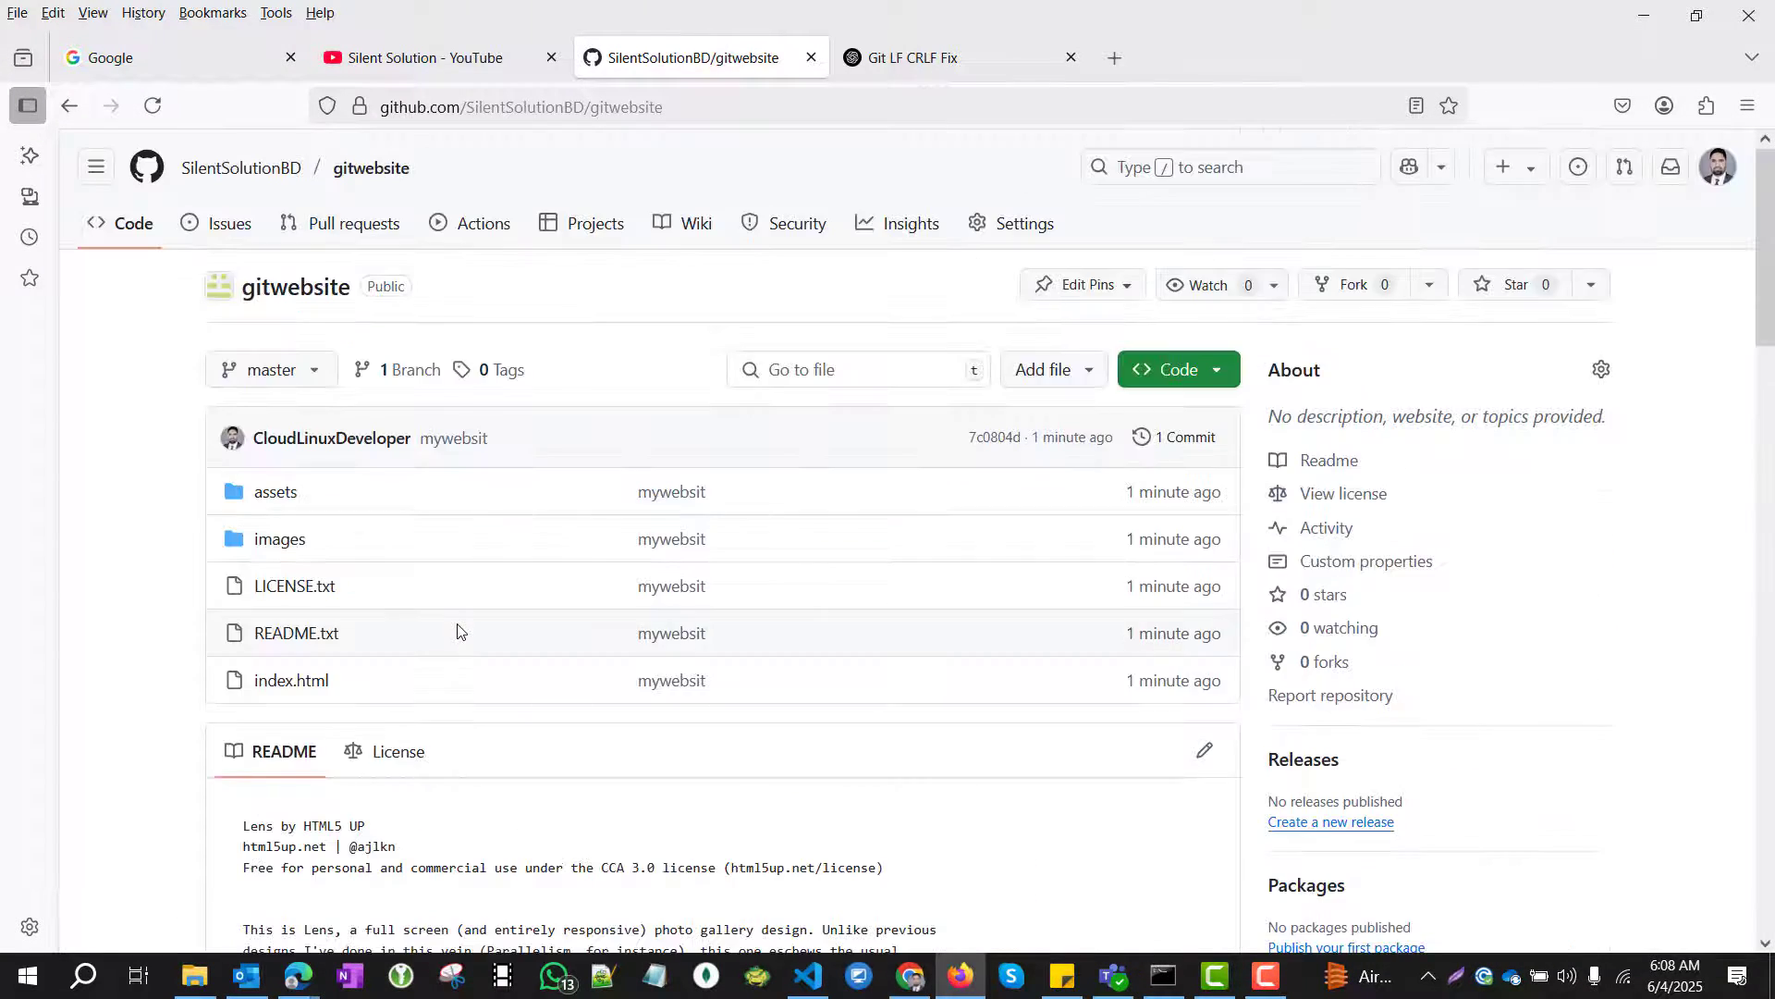
left_click(294, 288)
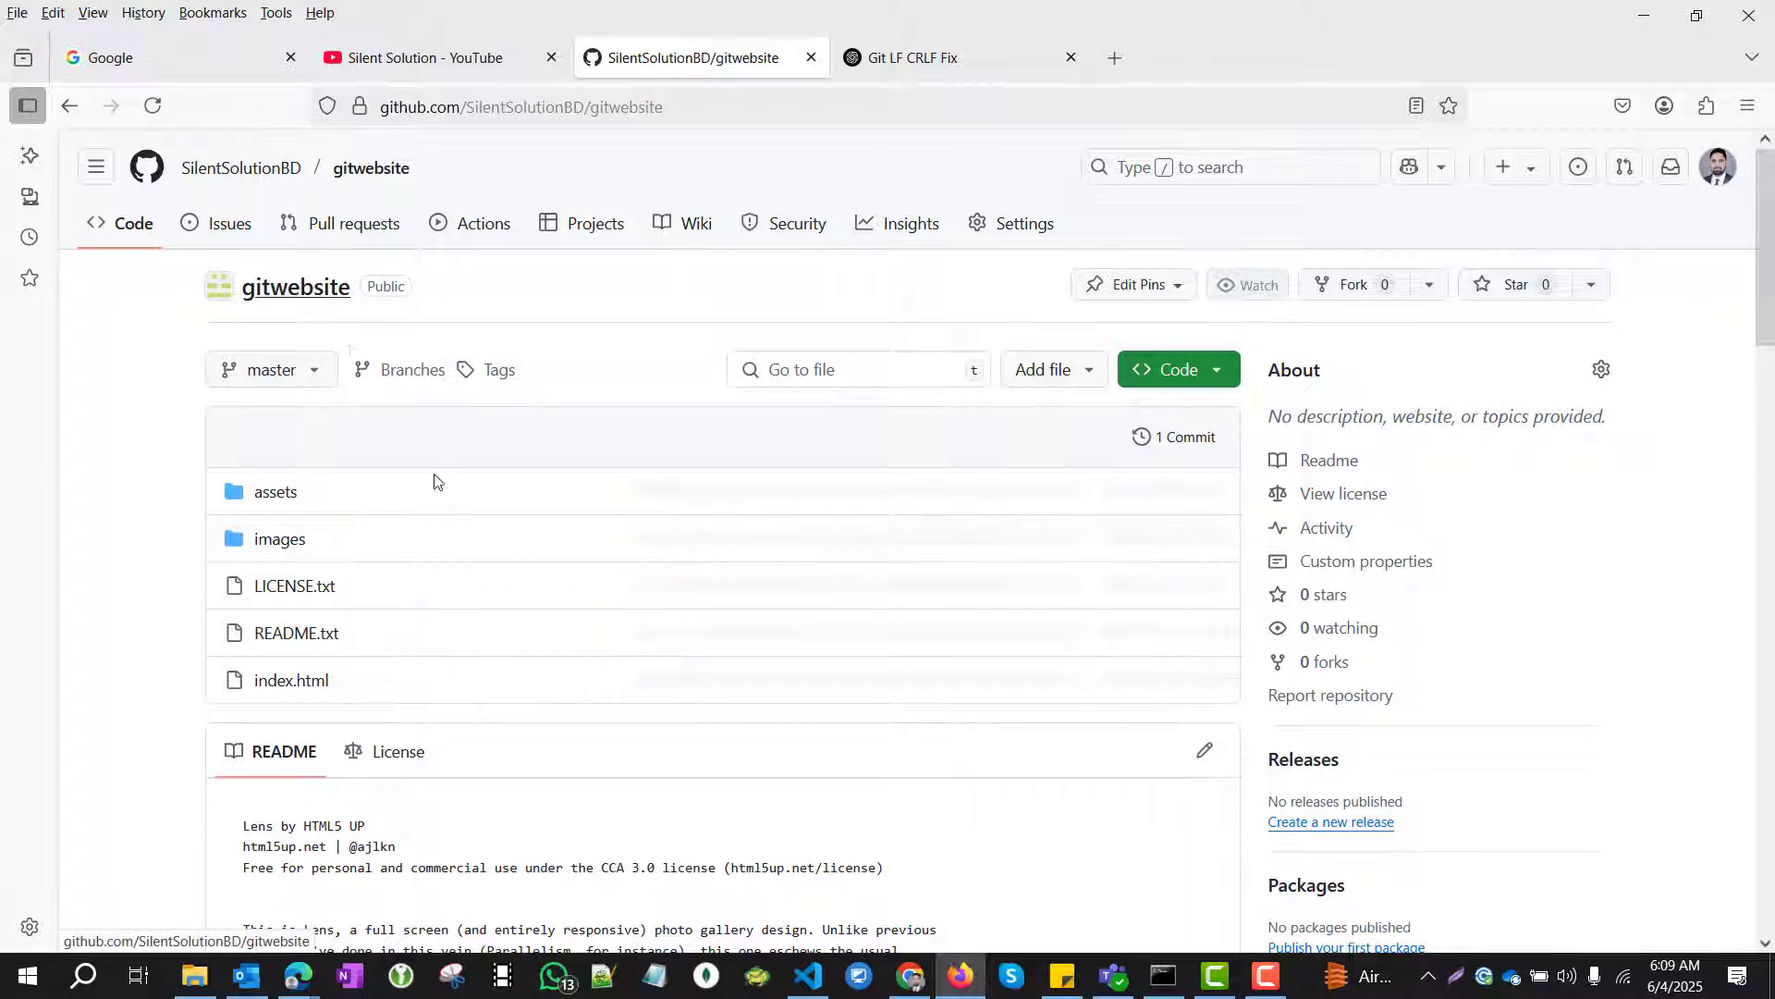
scroll(467, 559, "down", 8)
scroll(469, 560, "down", 10)
scroll(547, 533, "up", 18)
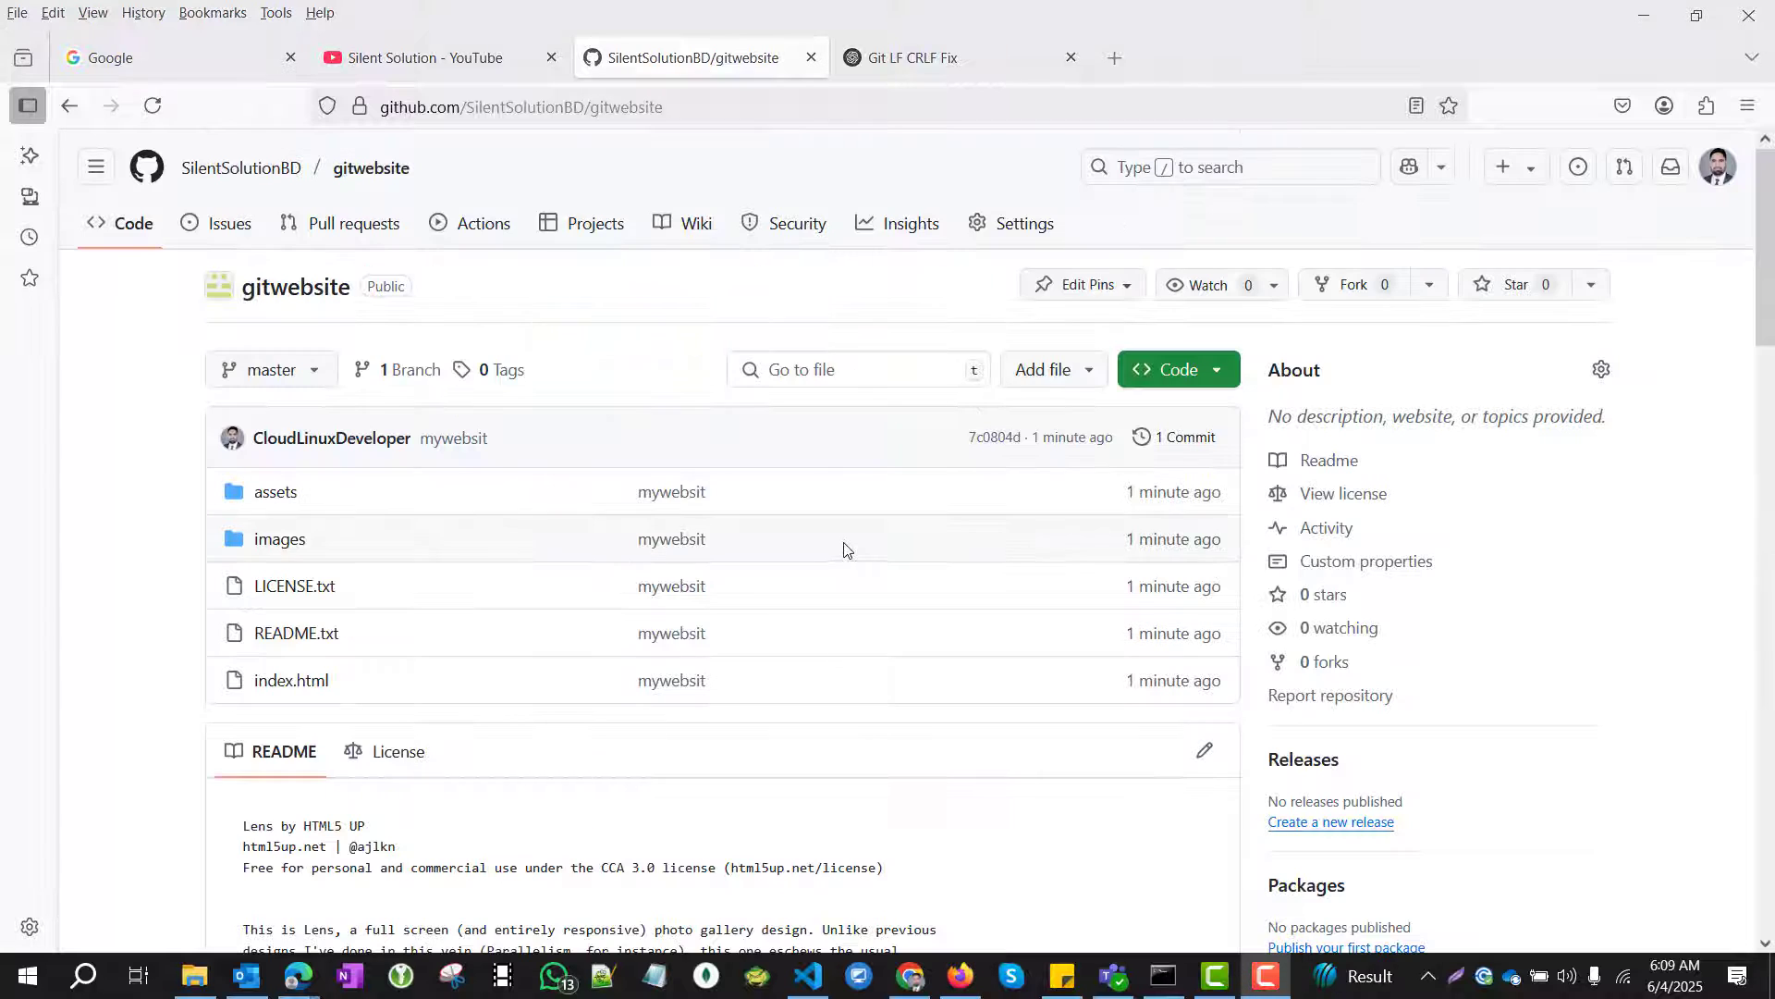
Step: Open the gitwebsite repository's GitHub Pages settings and review the build and deployment options
left_click(1017, 224)
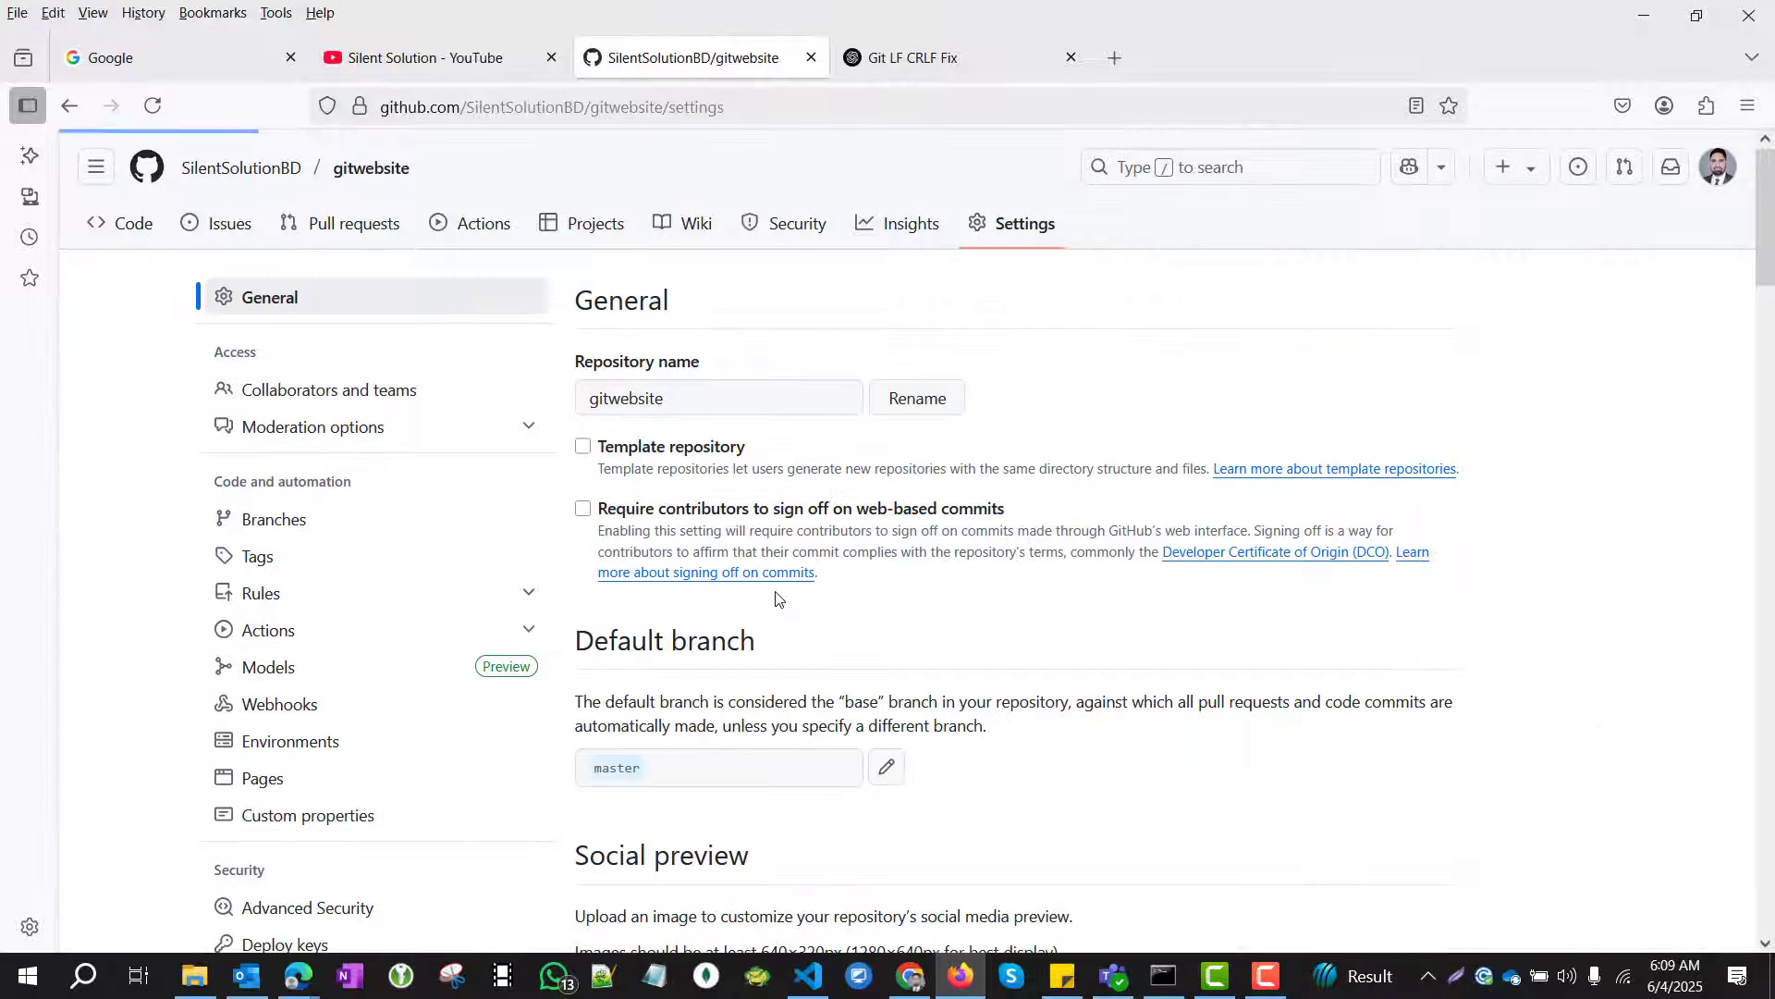
scroll(775, 599, "down", 20)
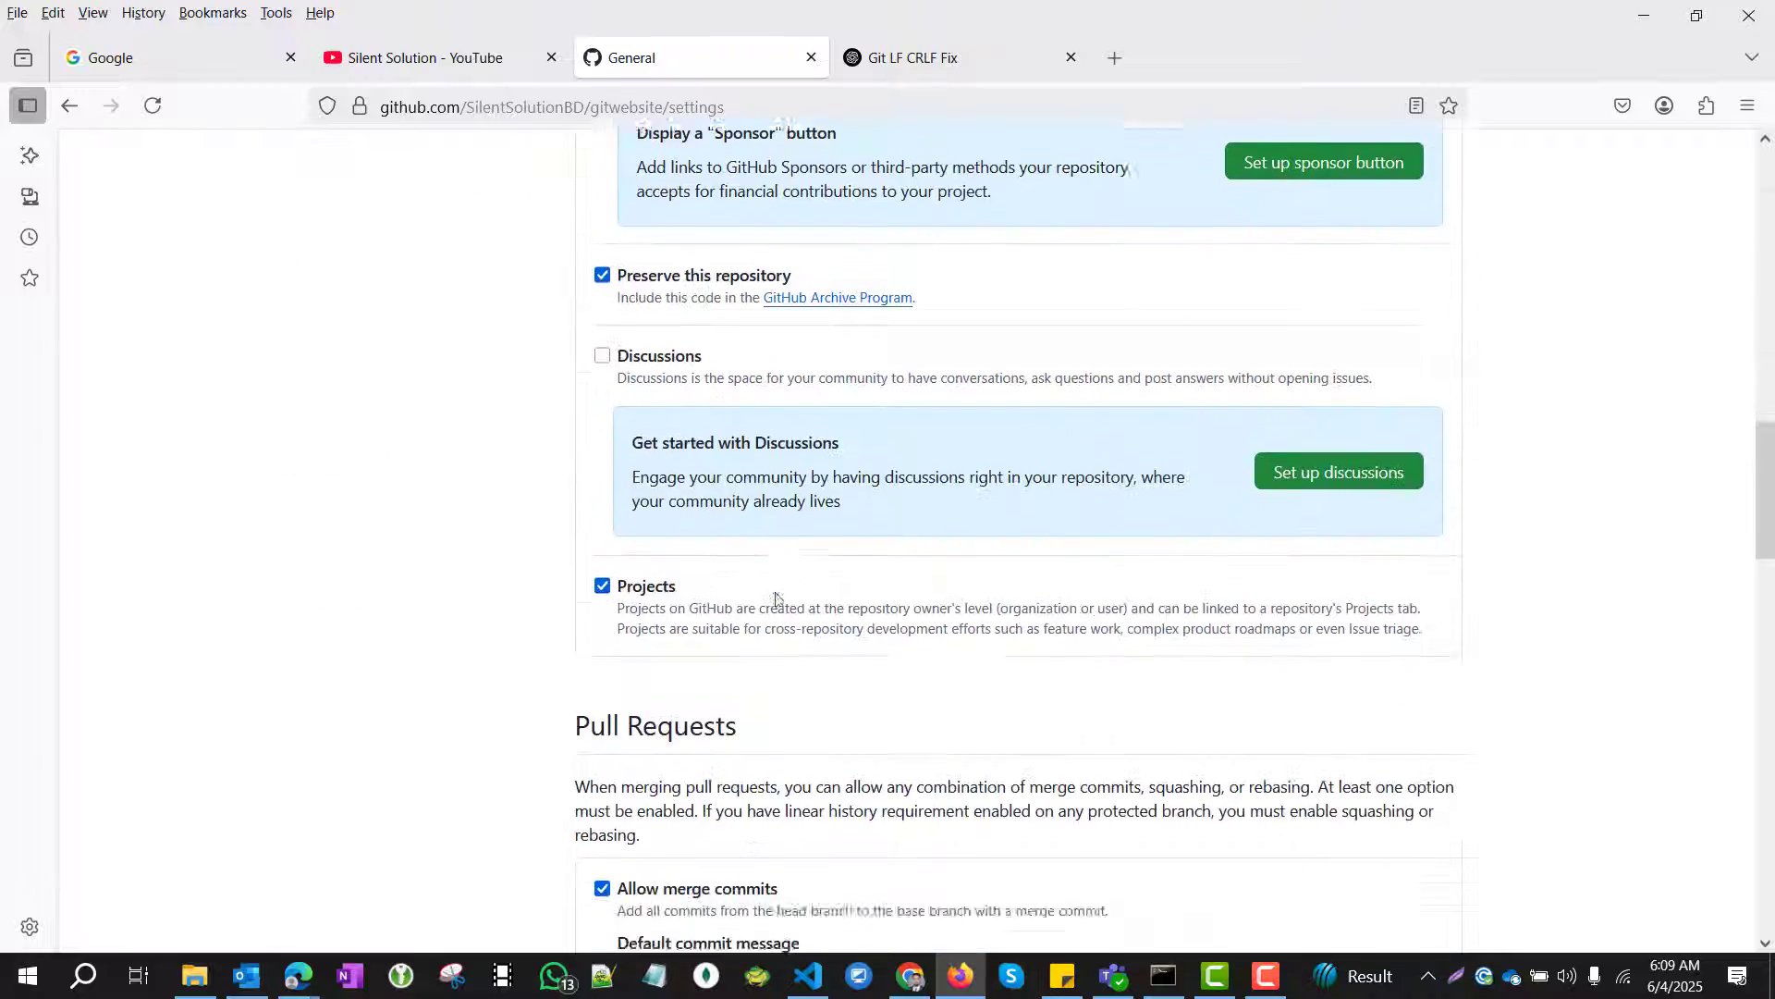
scroll(775, 593, "down", 5)
scroll(777, 590, "up", 20)
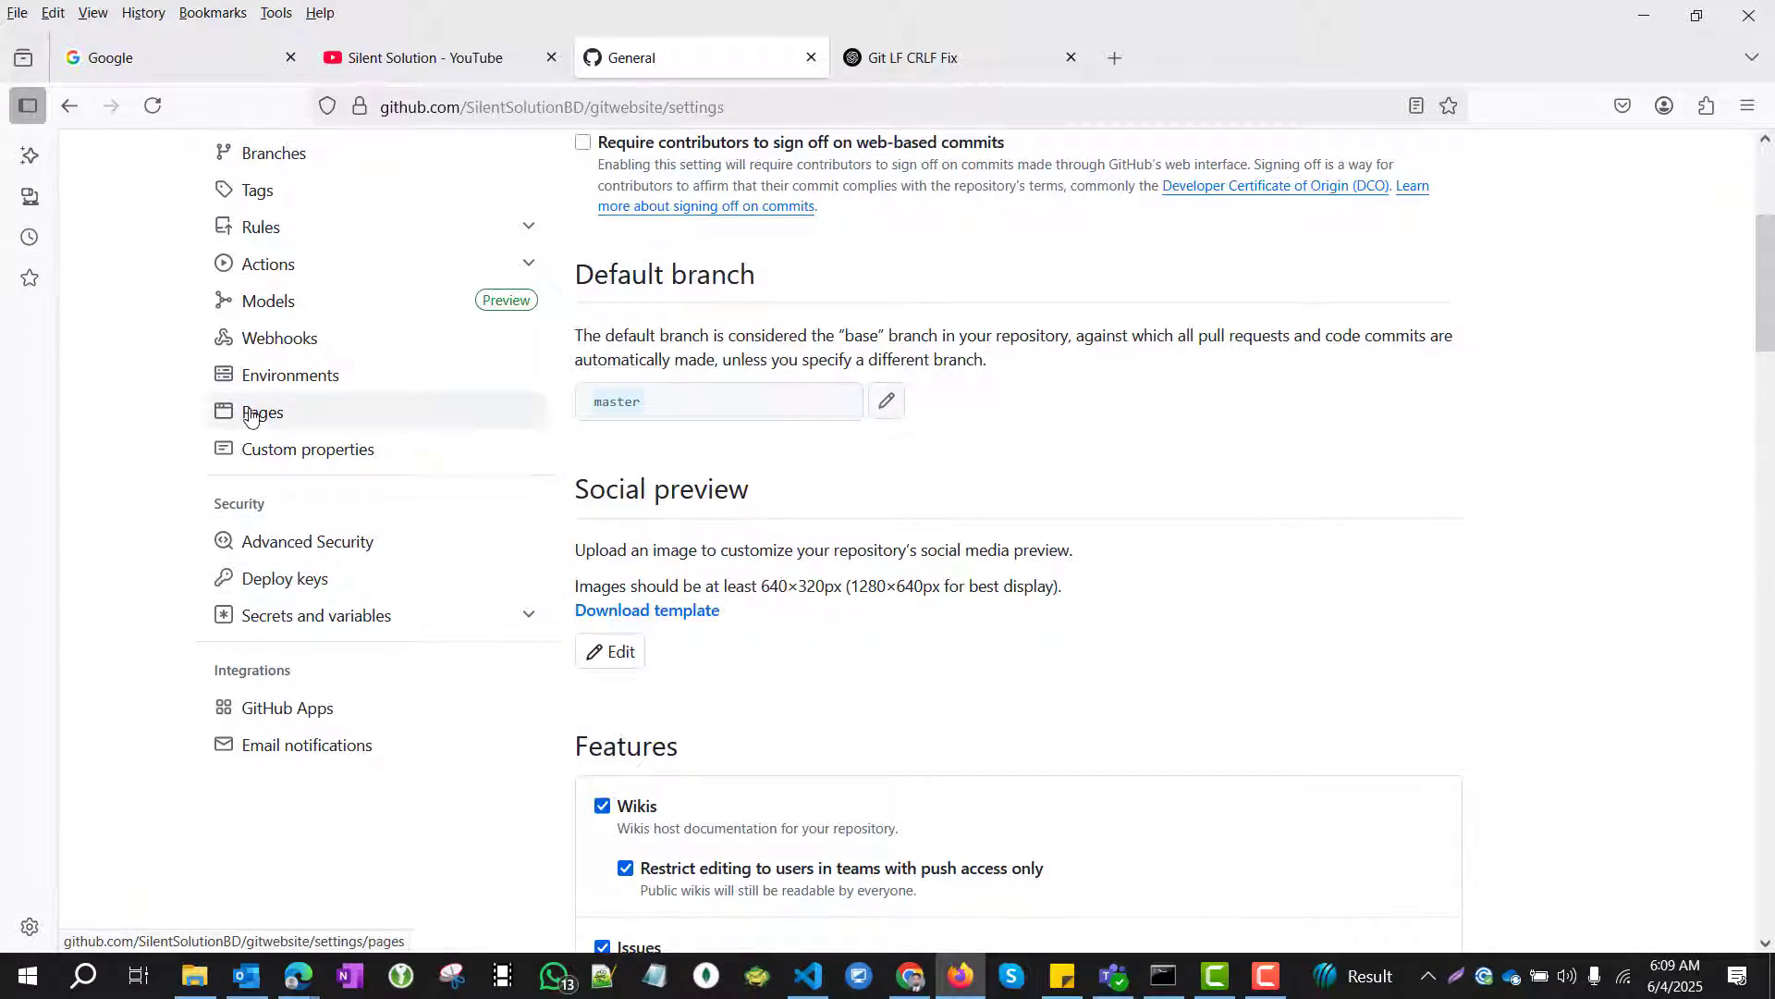
left_click(268, 417)
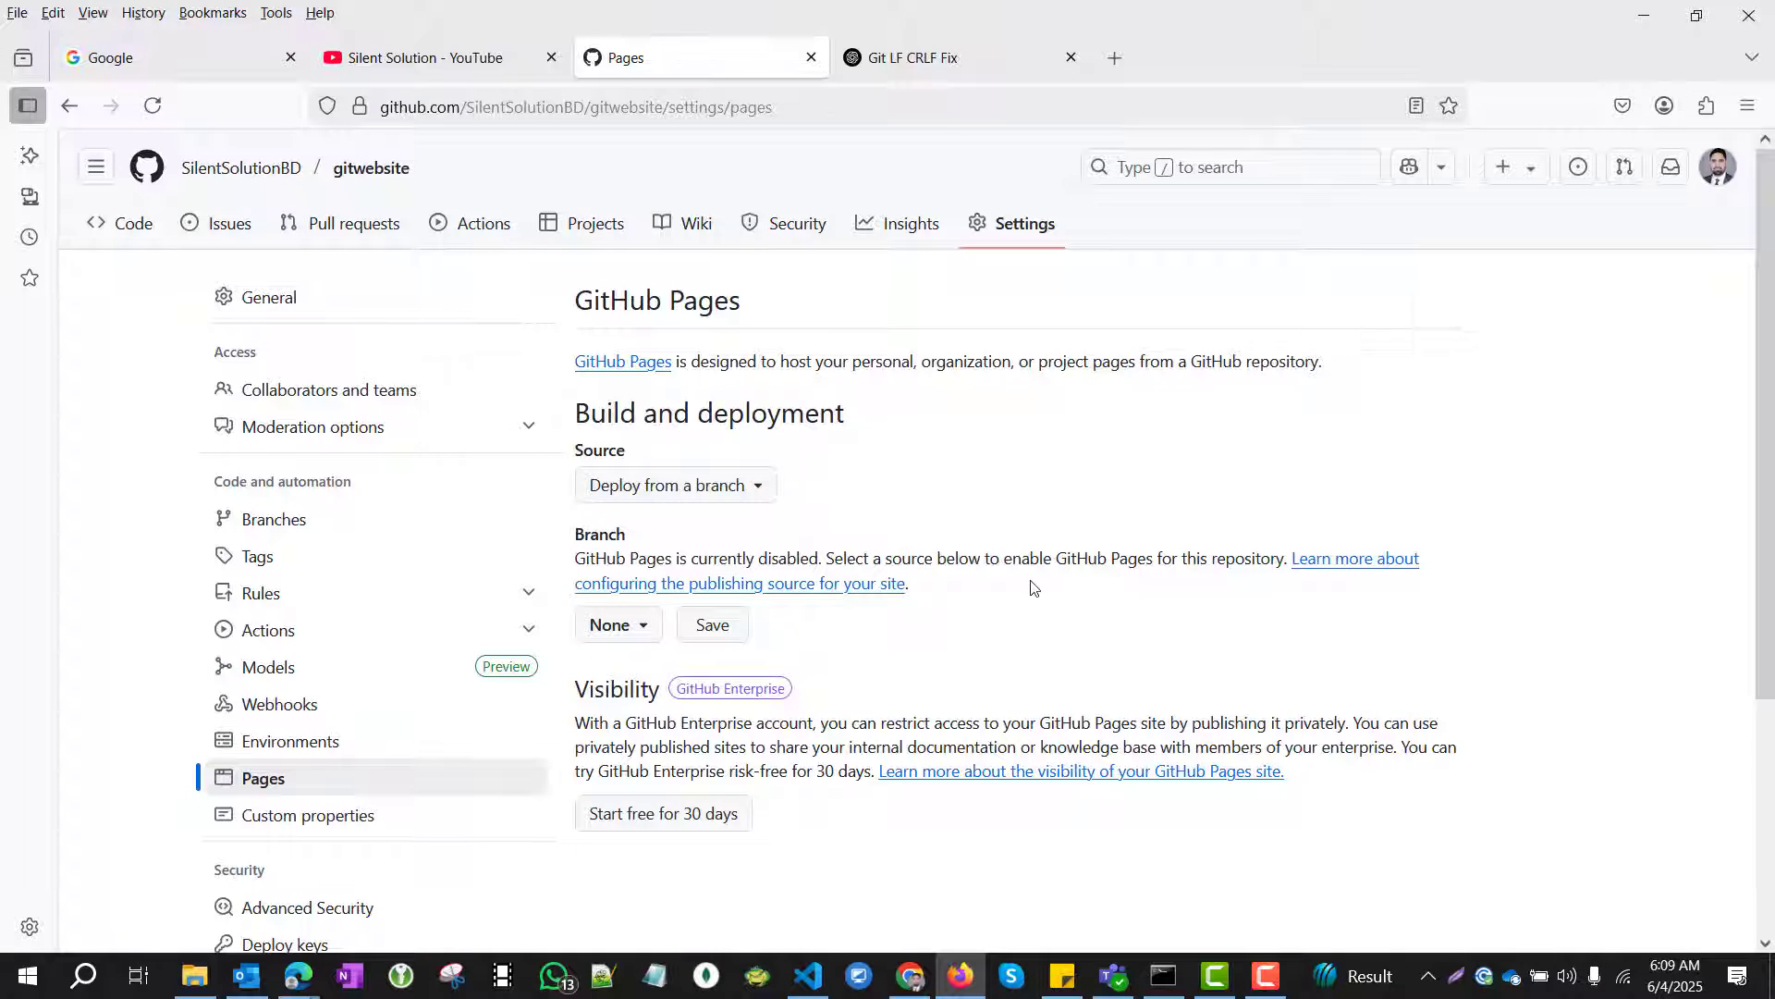
scroll(1034, 589, "down", 4)
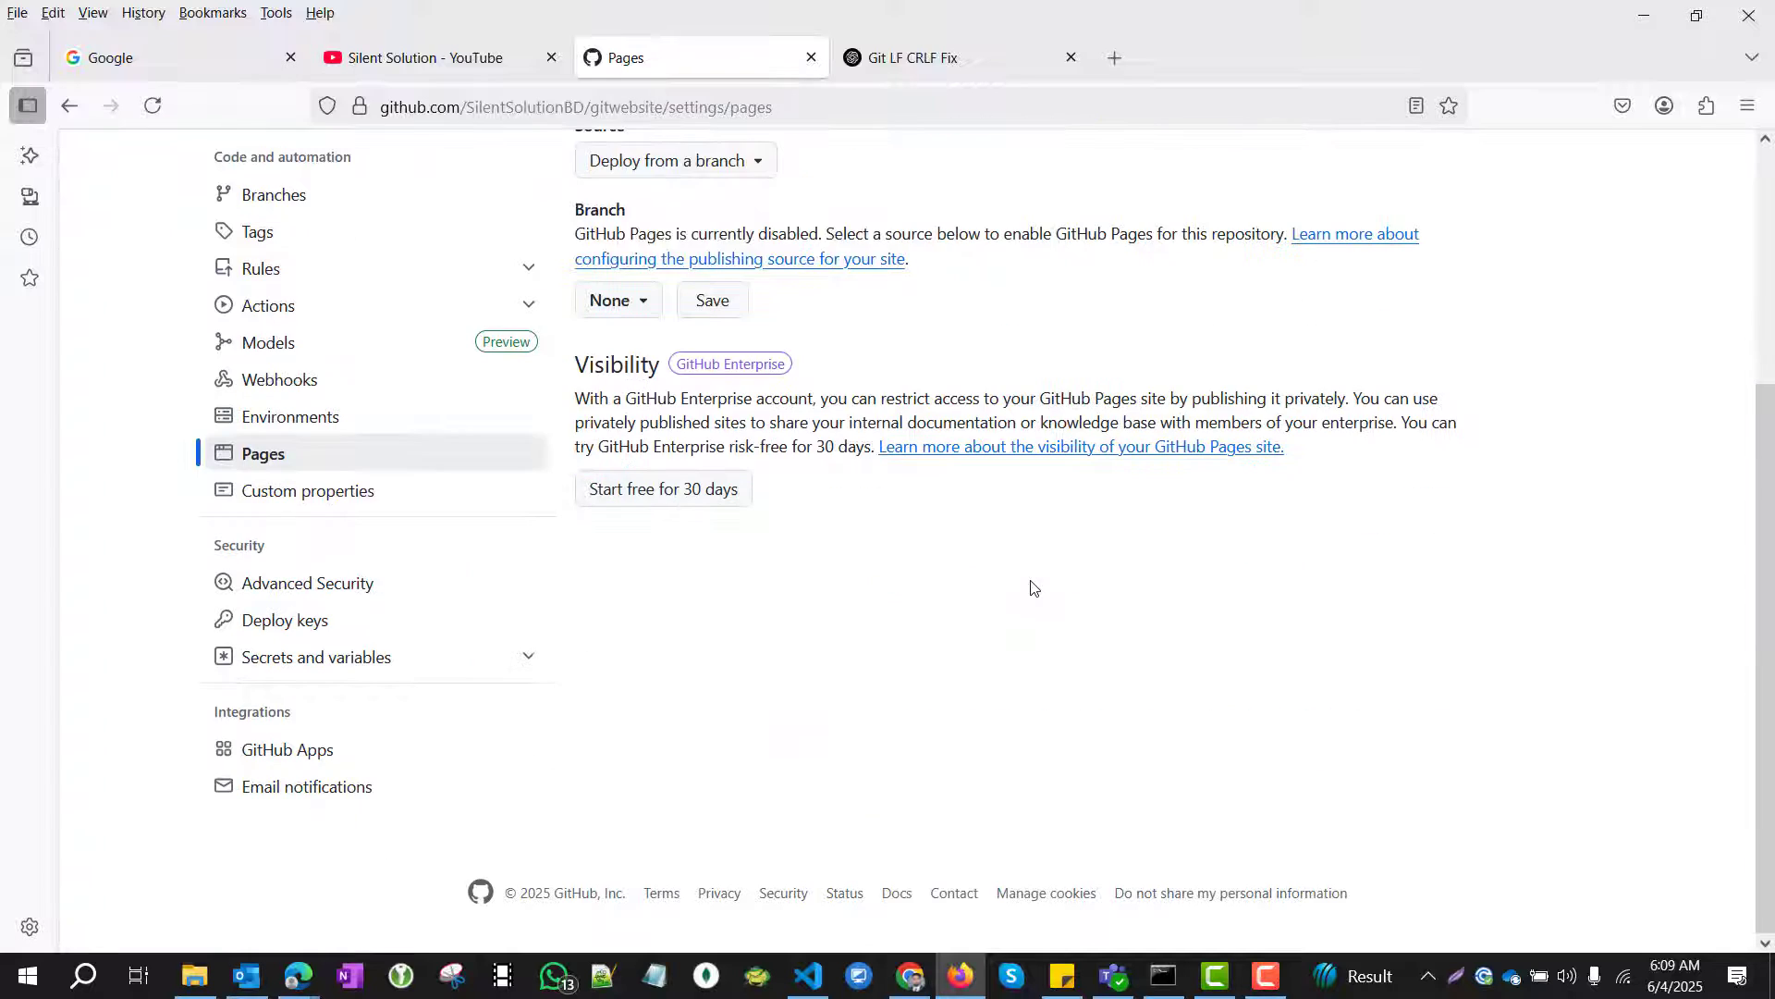
scroll(1033, 589, "up", 4)
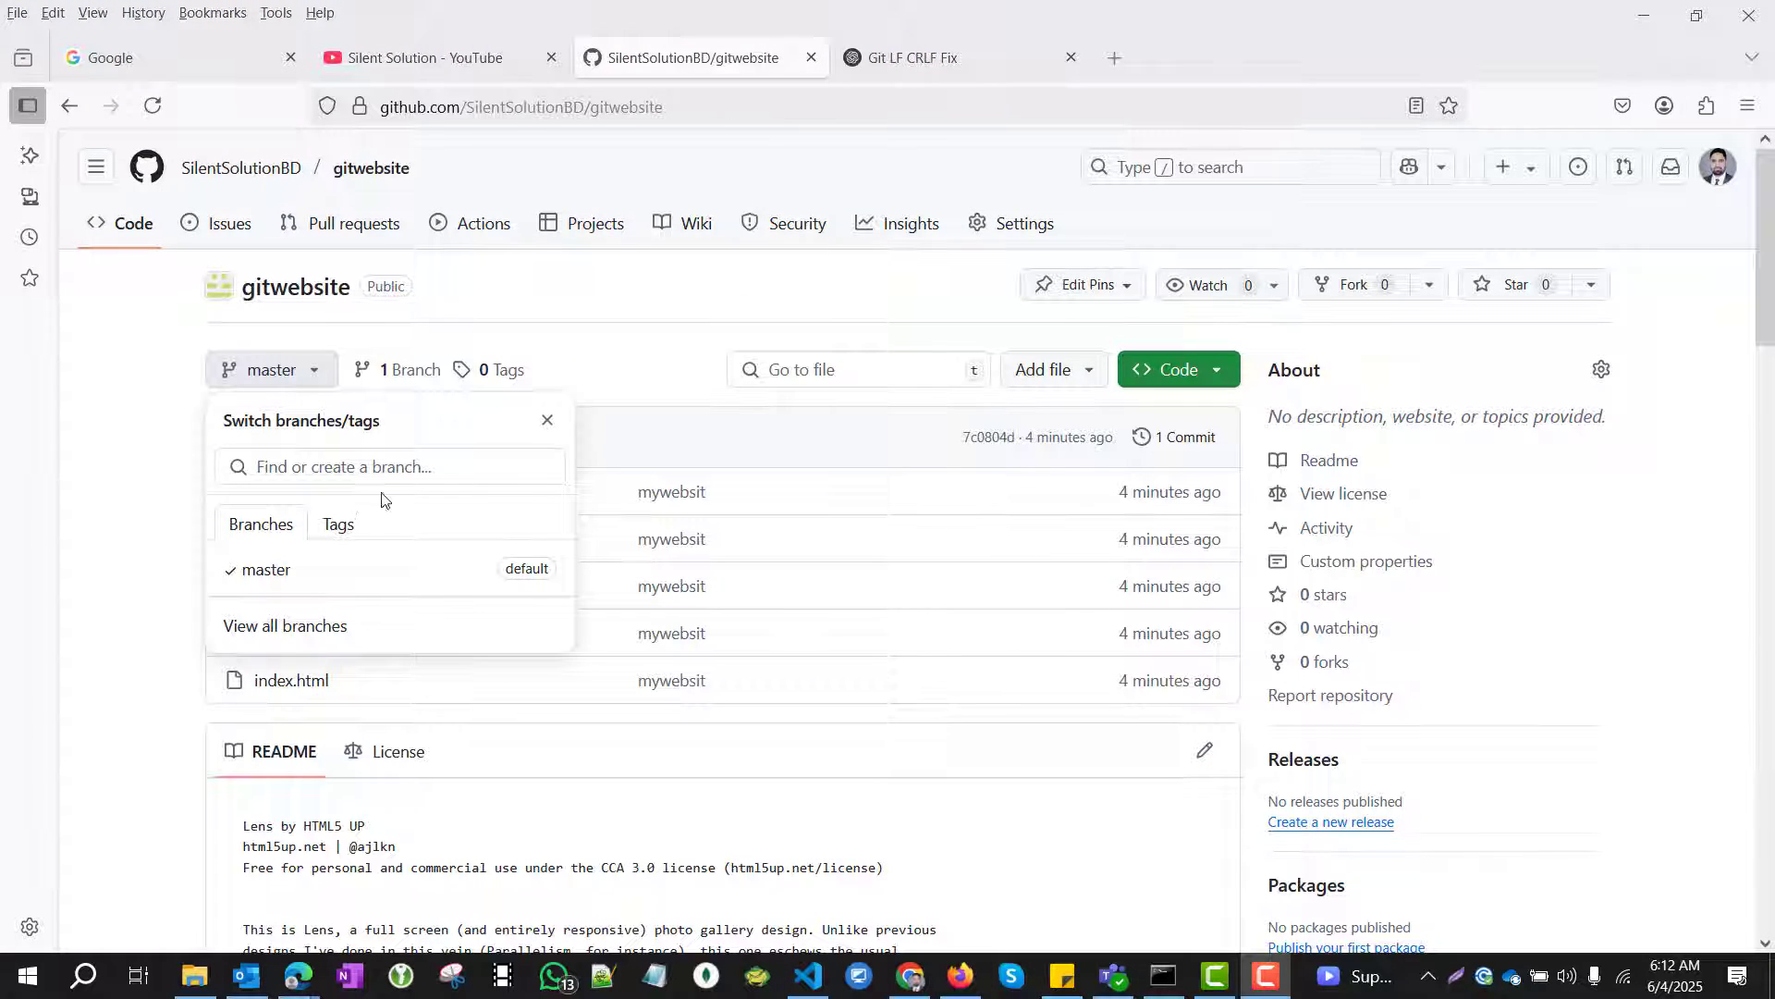
Step: Create a new branch named git-pages from master in the gitwebsite repository and look over its contents
left_click(329, 467)
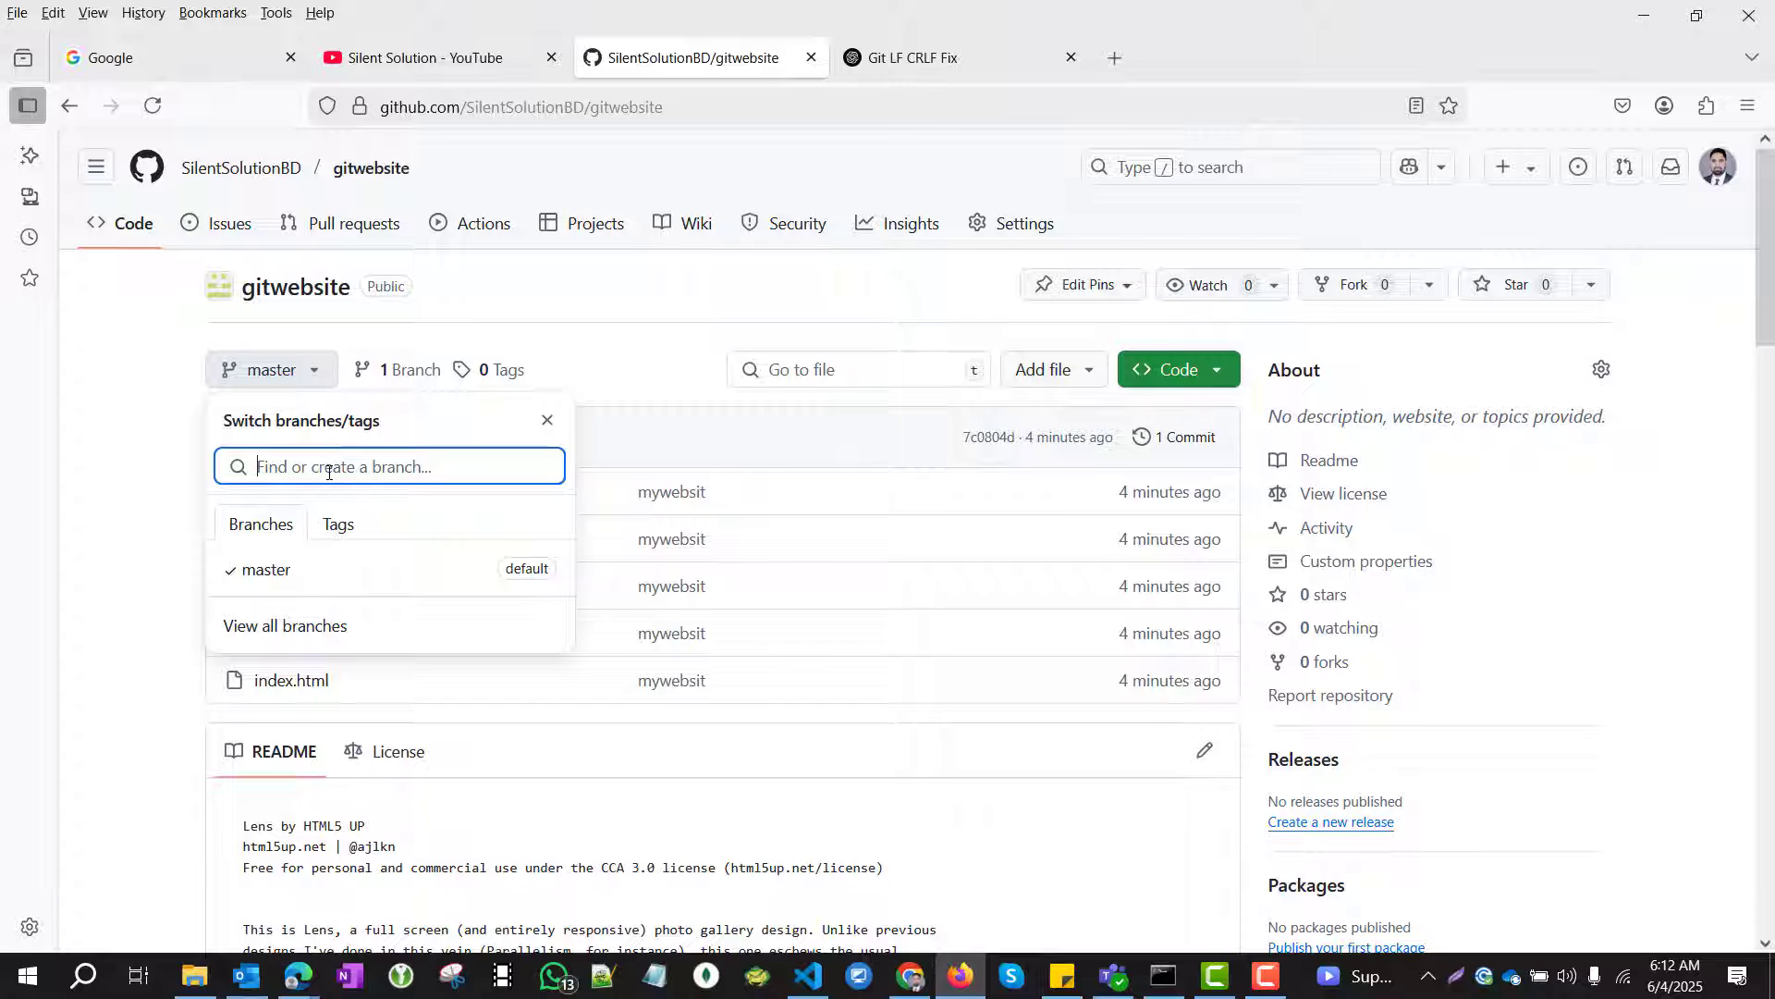
type("git")
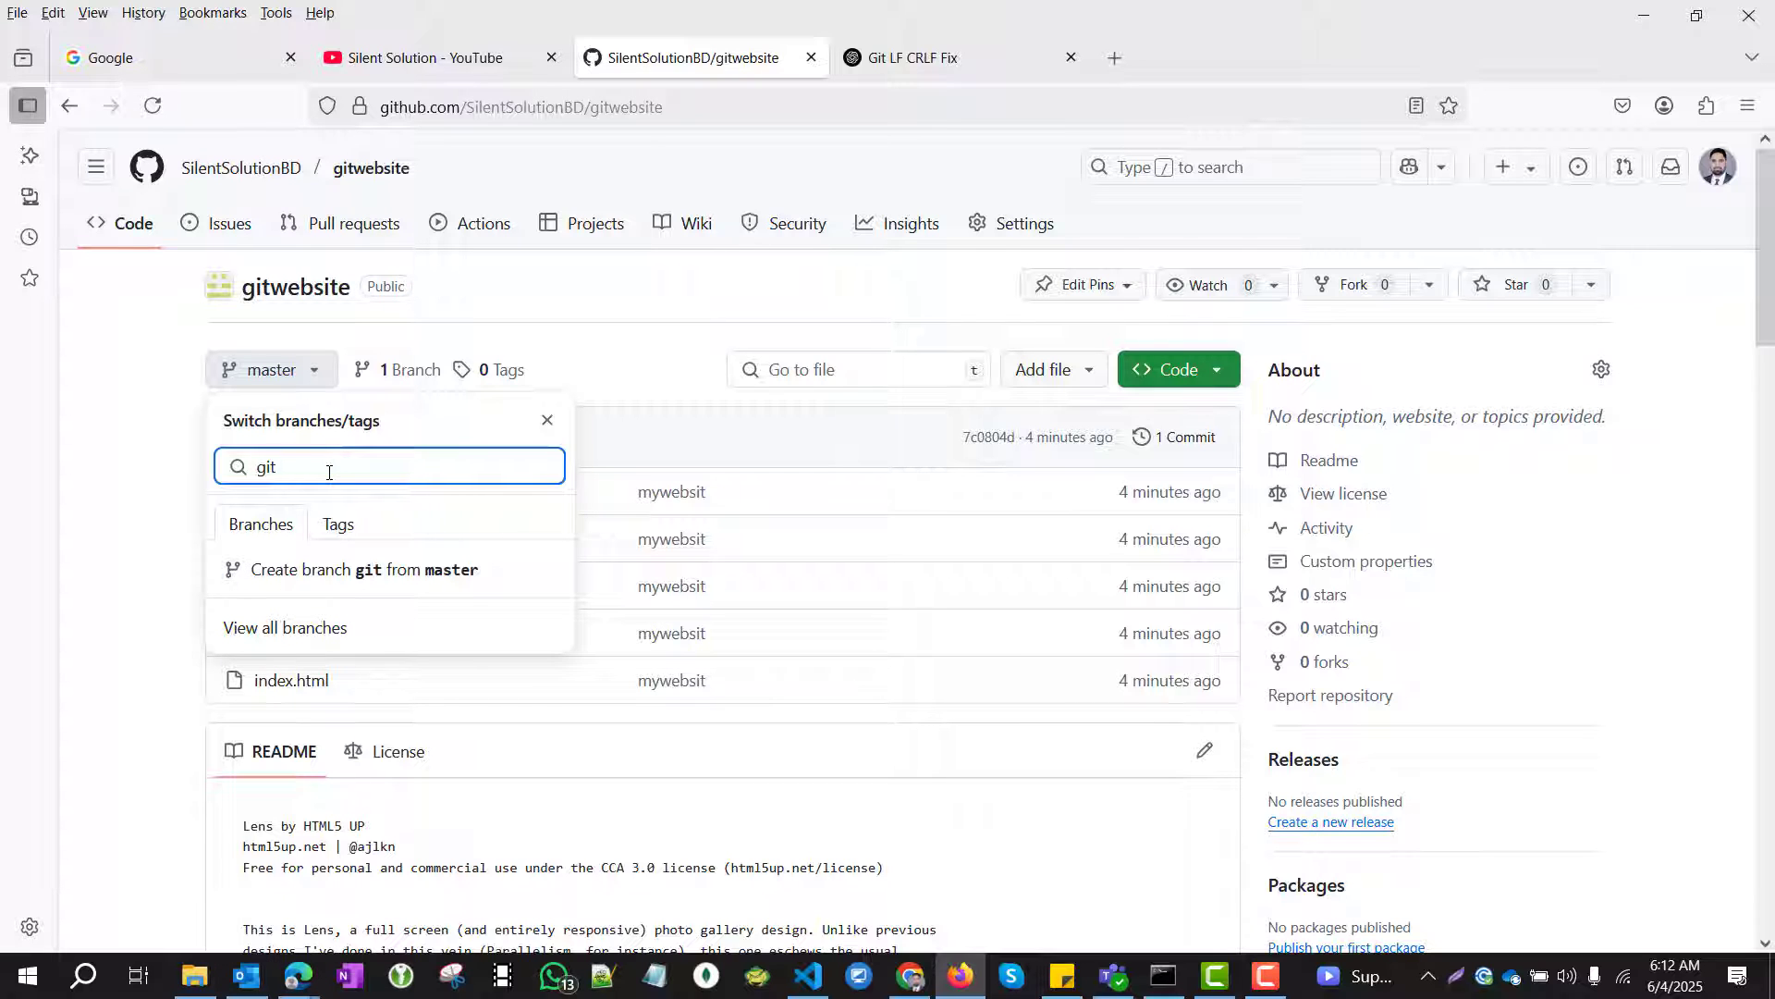
type("-pages")
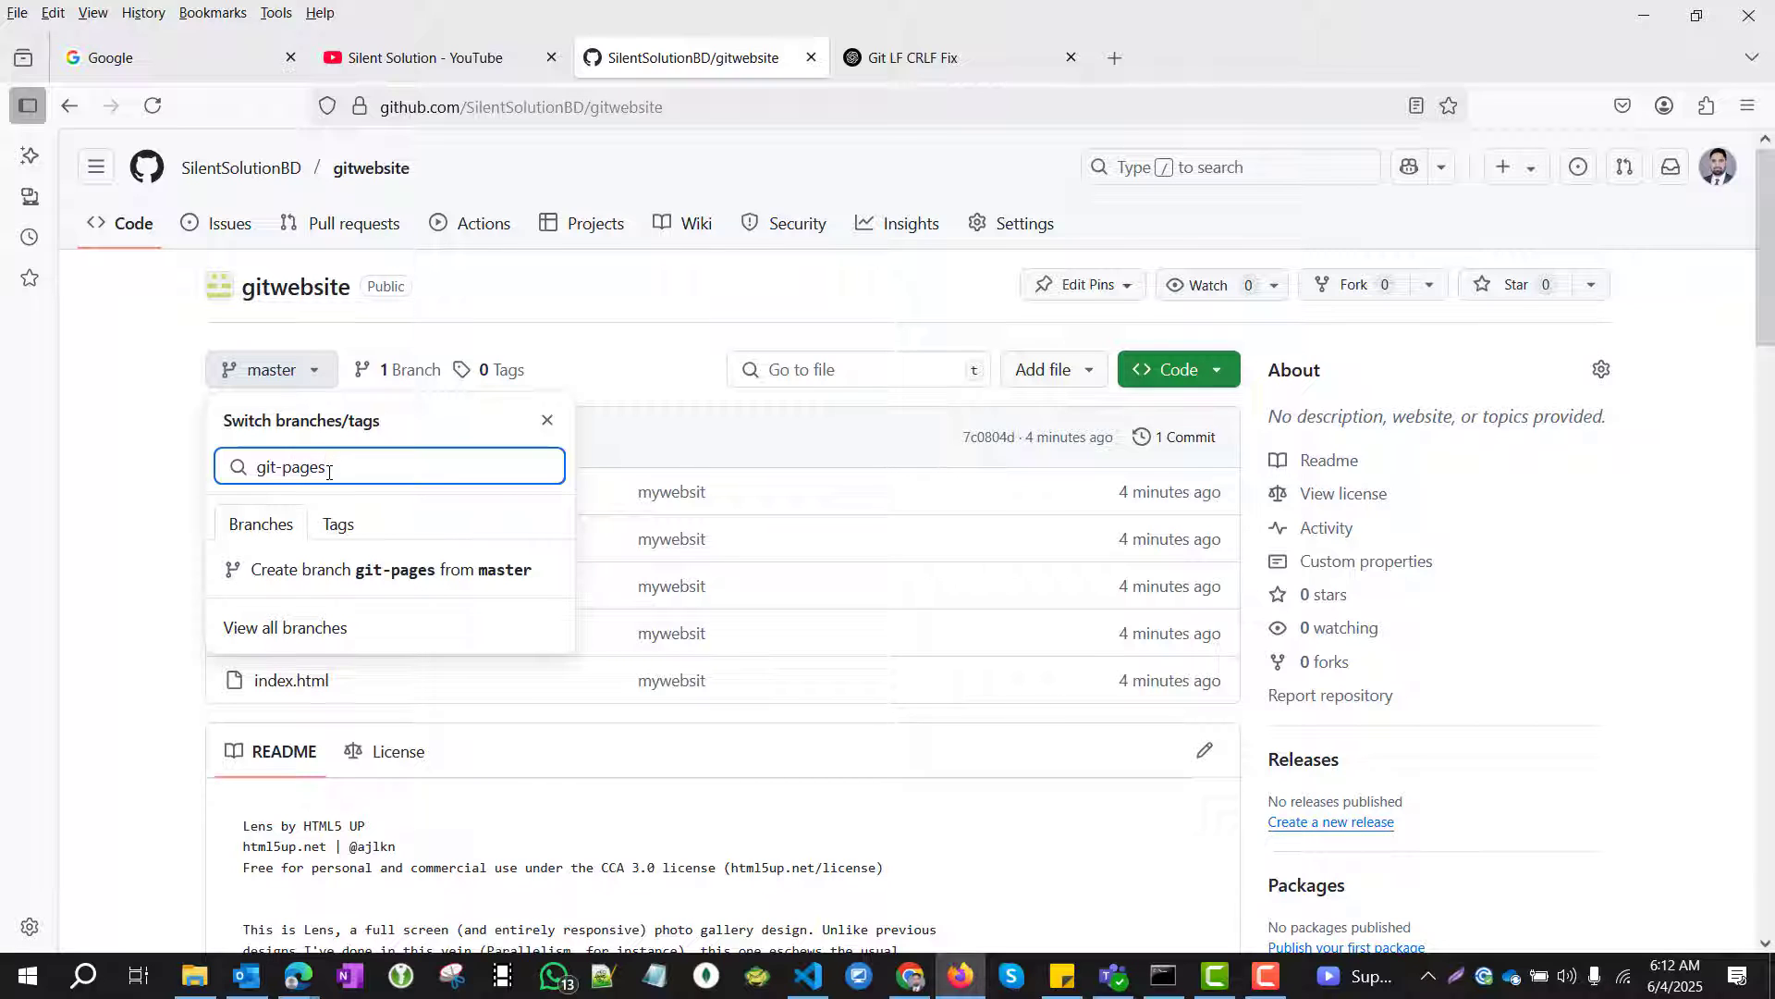
left_click(322, 570)
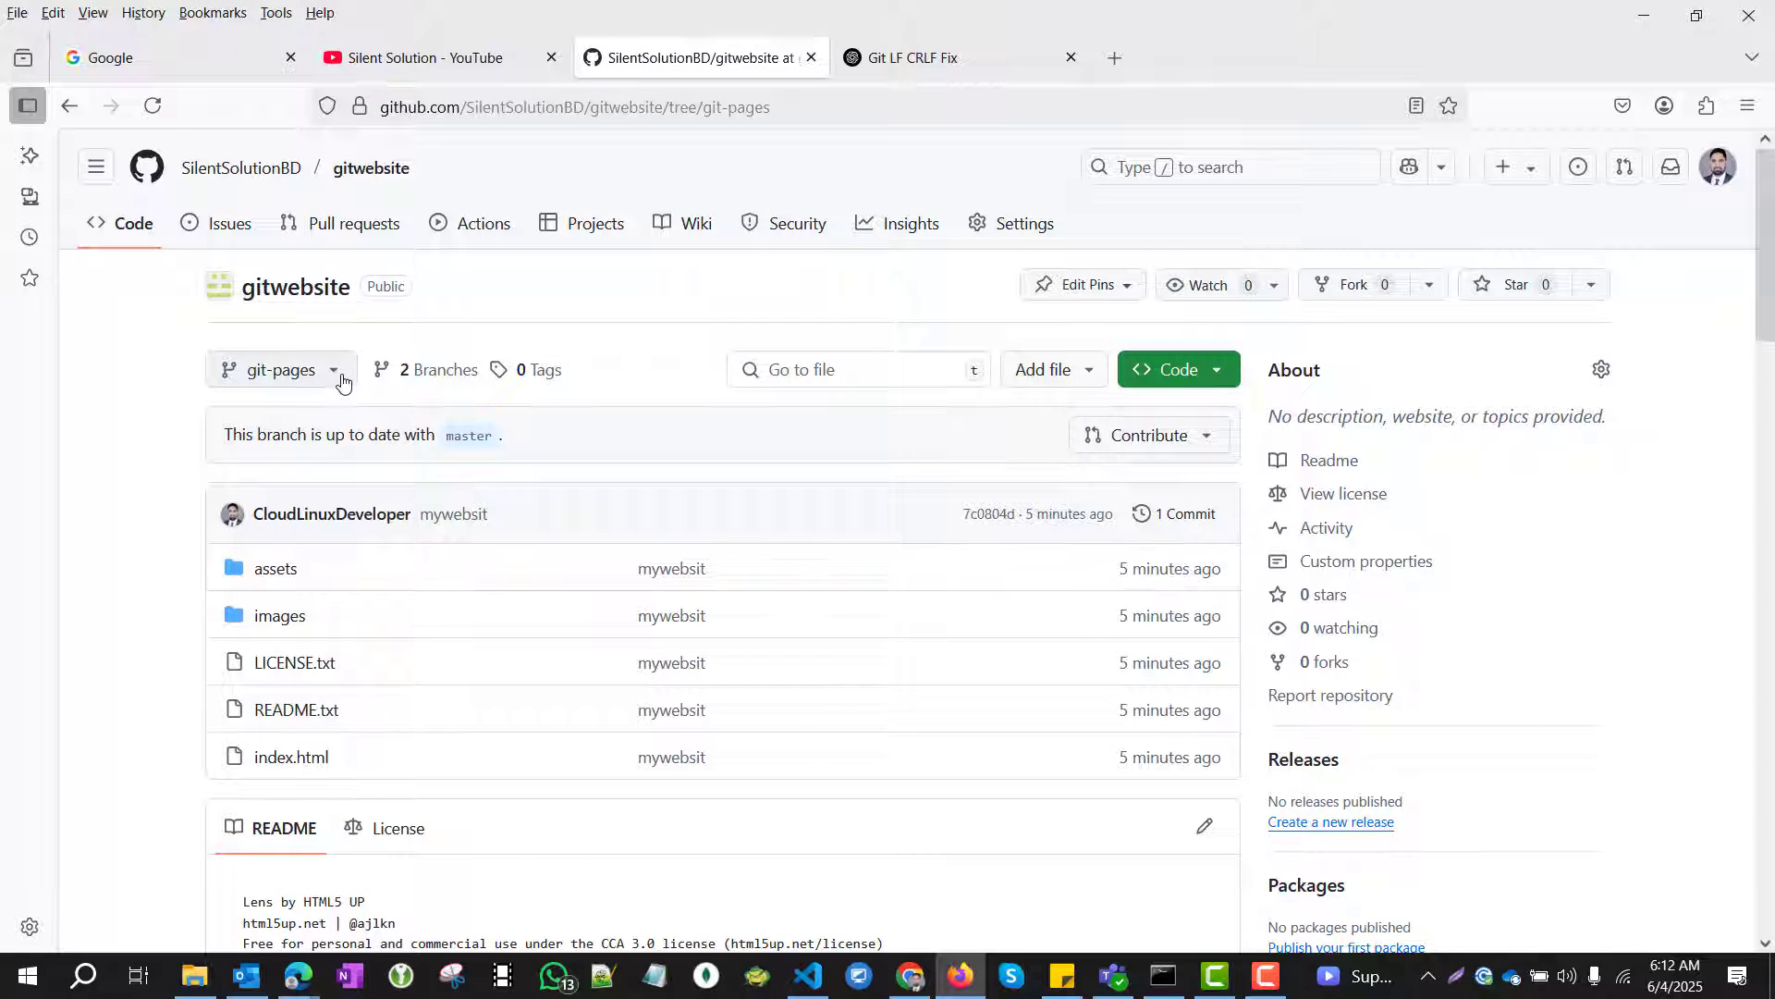
scroll(342, 399, "down", 7)
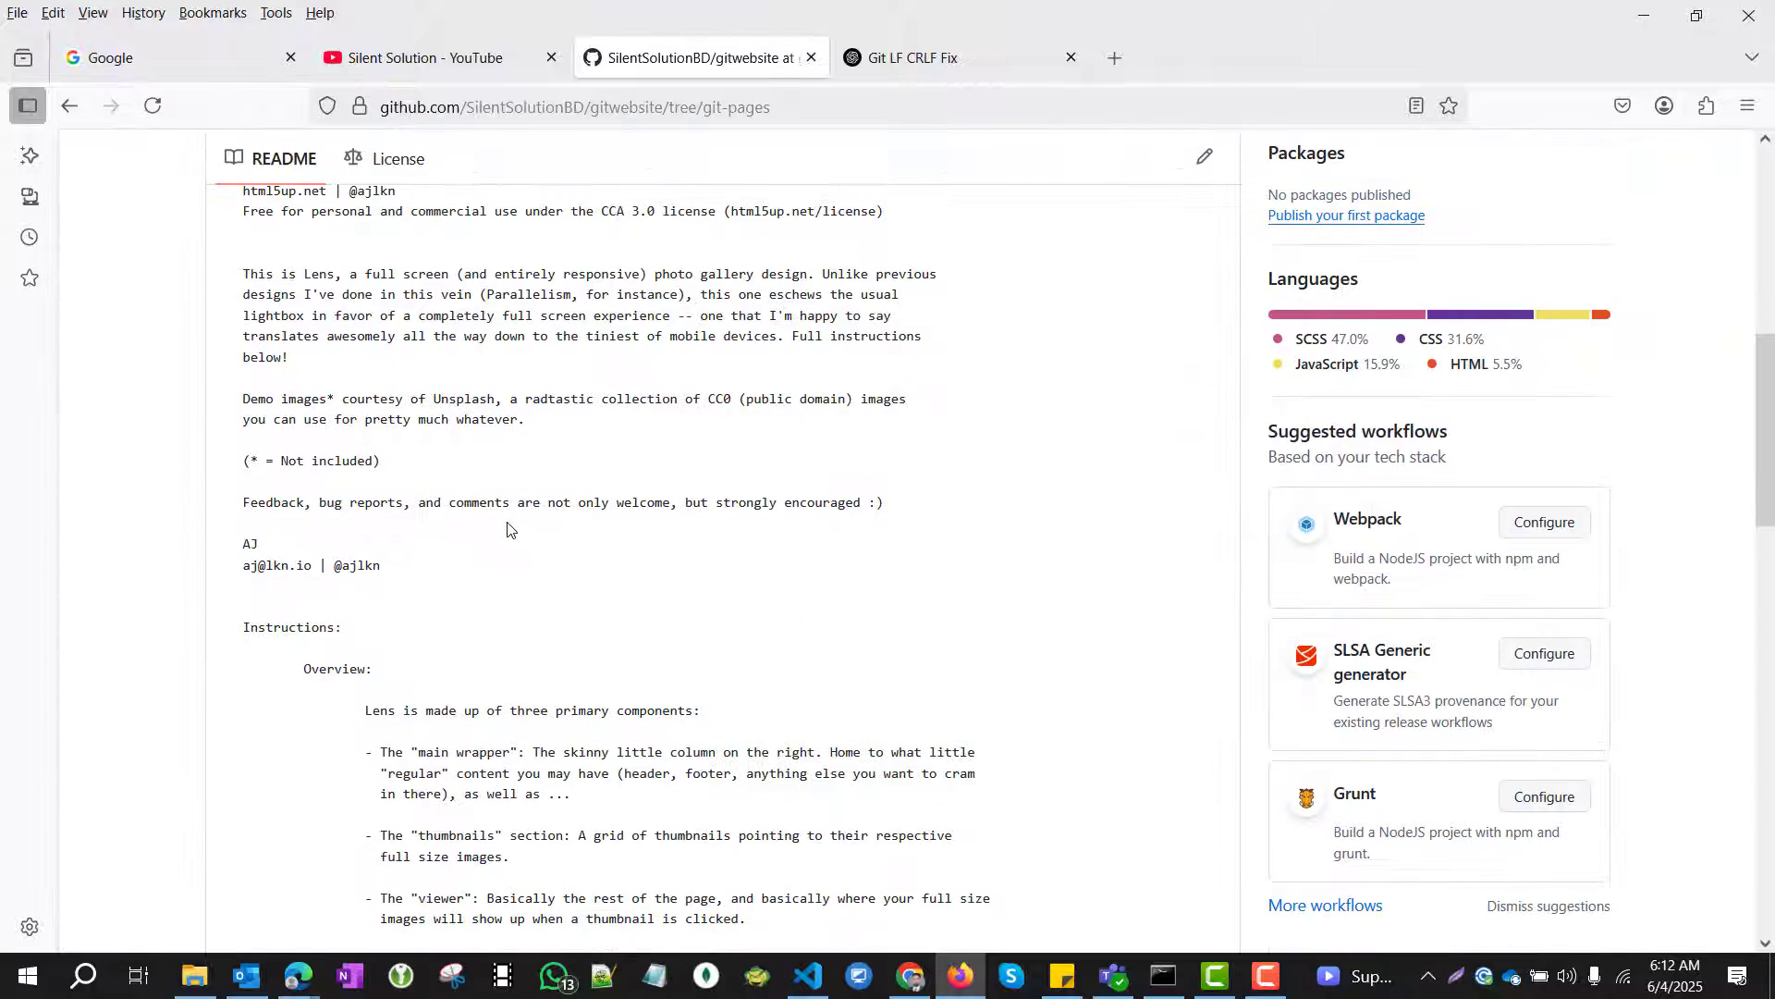
scroll(923, 428, "up", 7)
Step: Open the gitwebsite repository settings and look through the General options down to the Danger Zone
left_click(1039, 240)
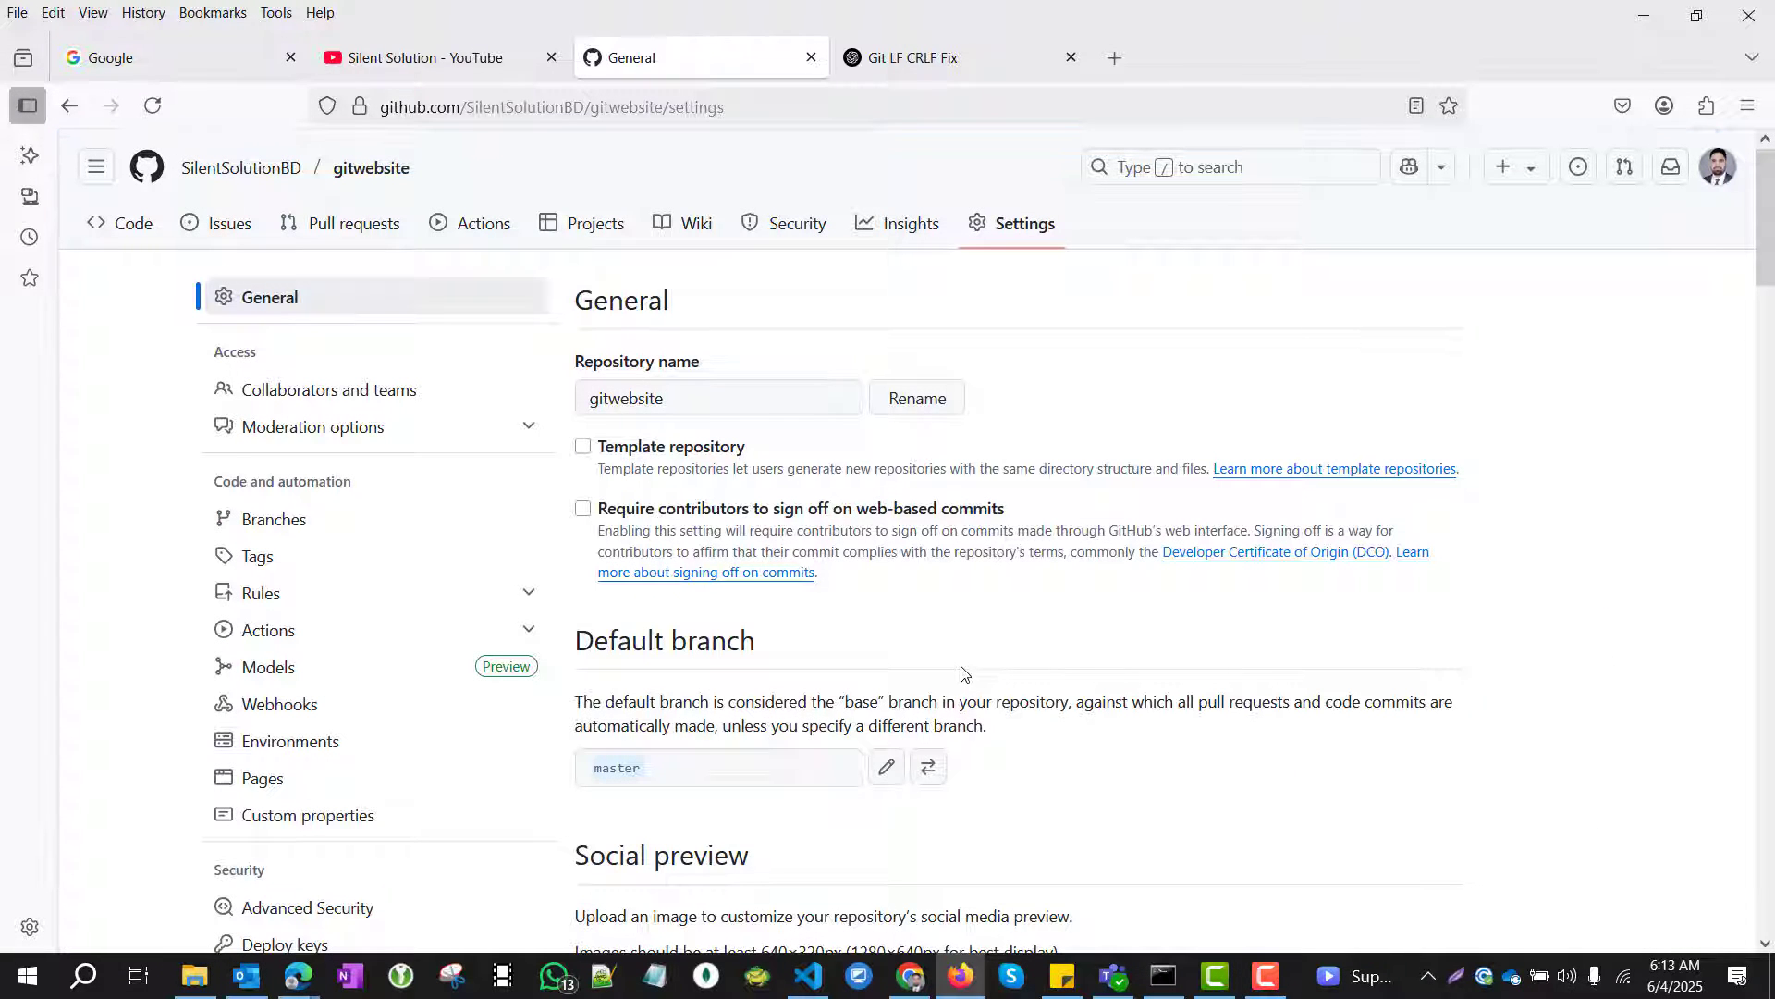
scroll(962, 674, "down", 12)
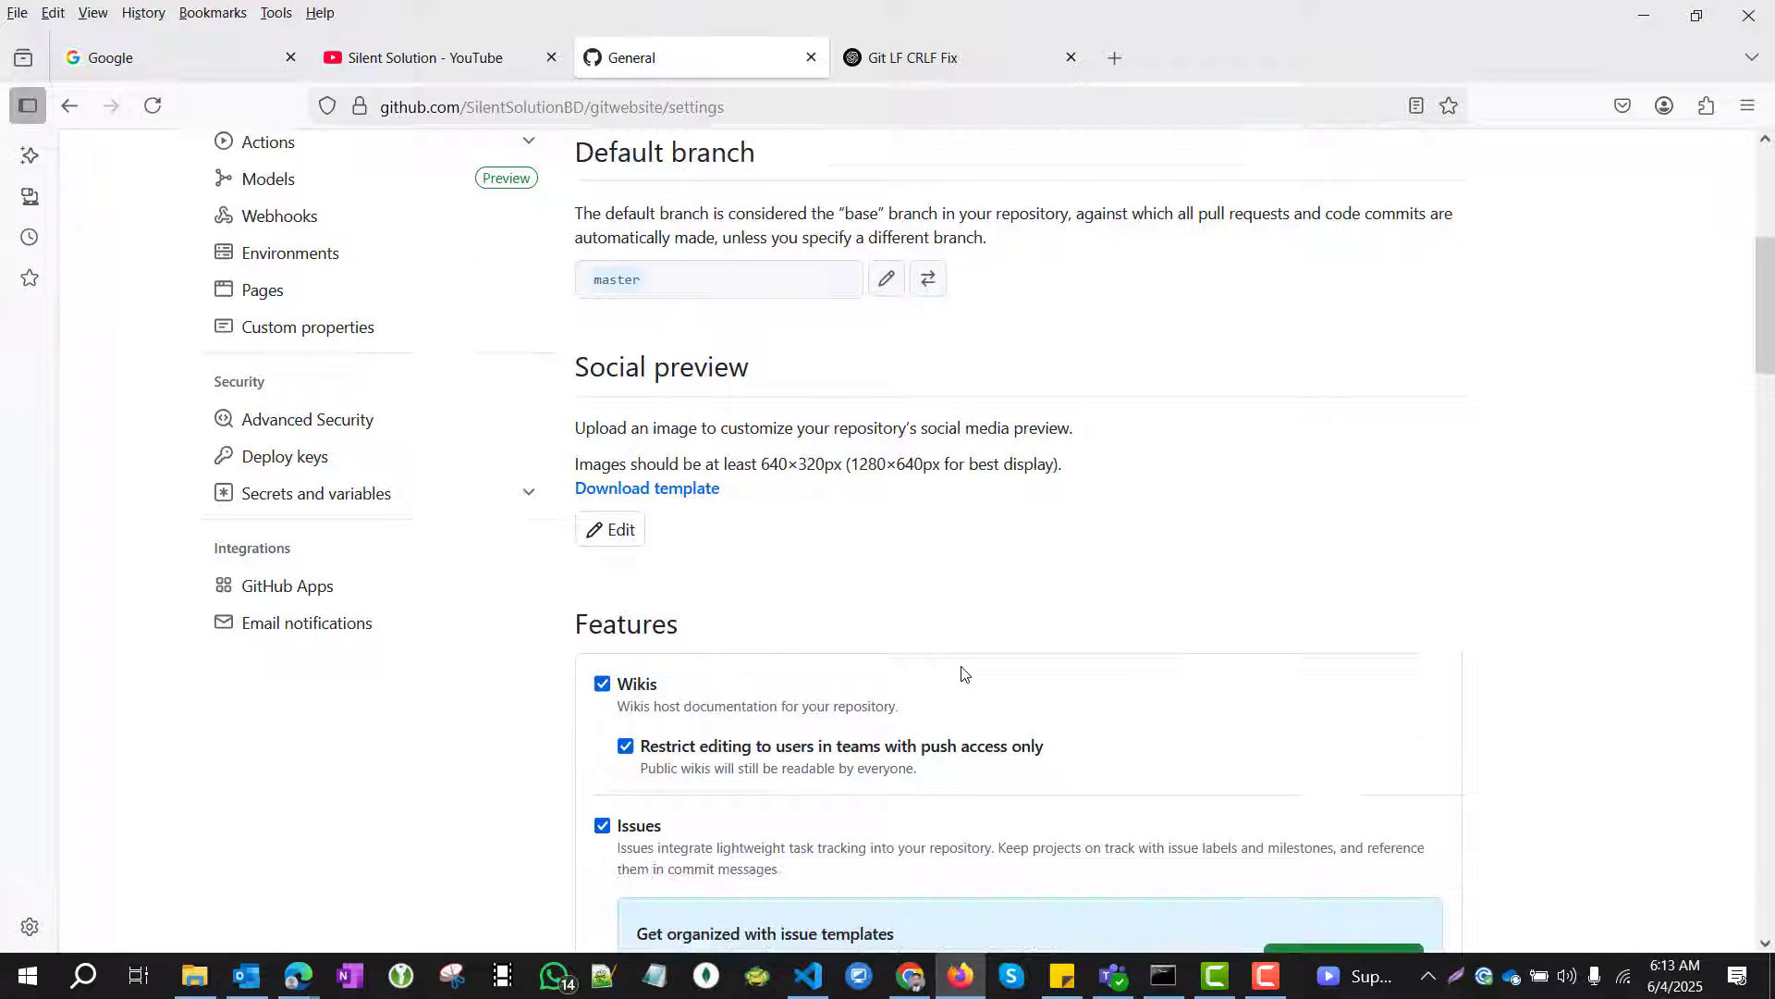
scroll(962, 673, "down", 3)
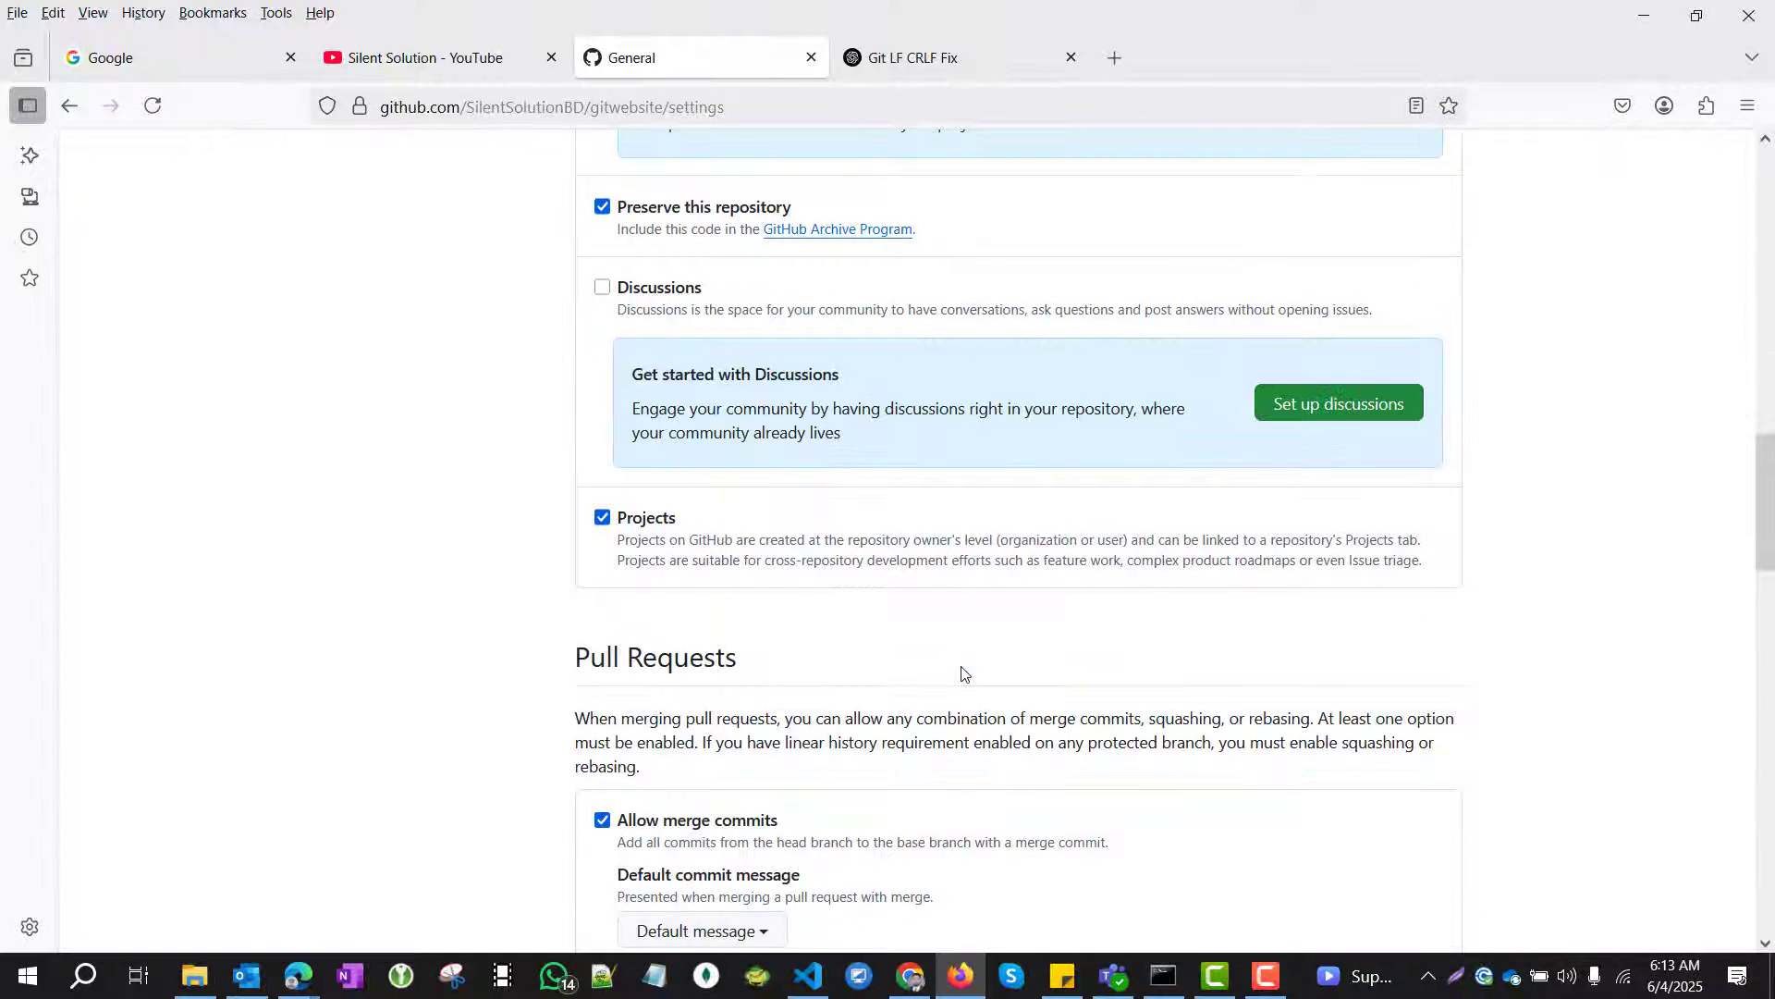
scroll(962, 674, "down", 10)
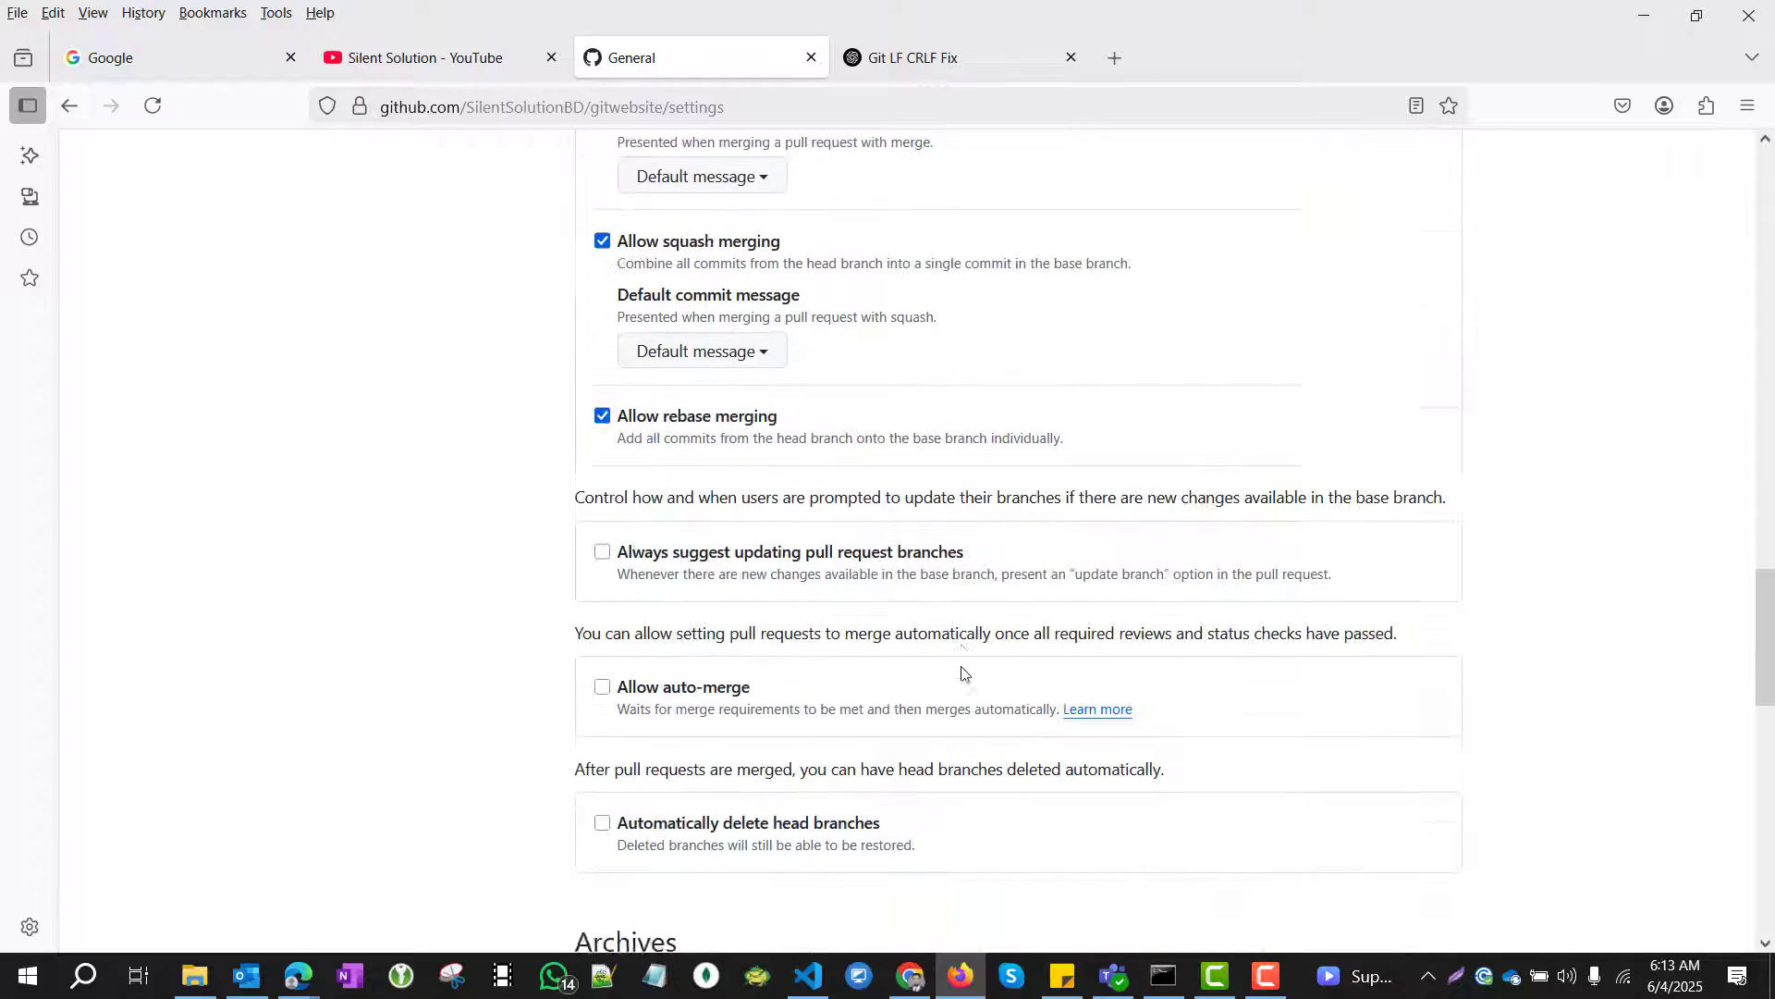
scroll(961, 673, "down", 10)
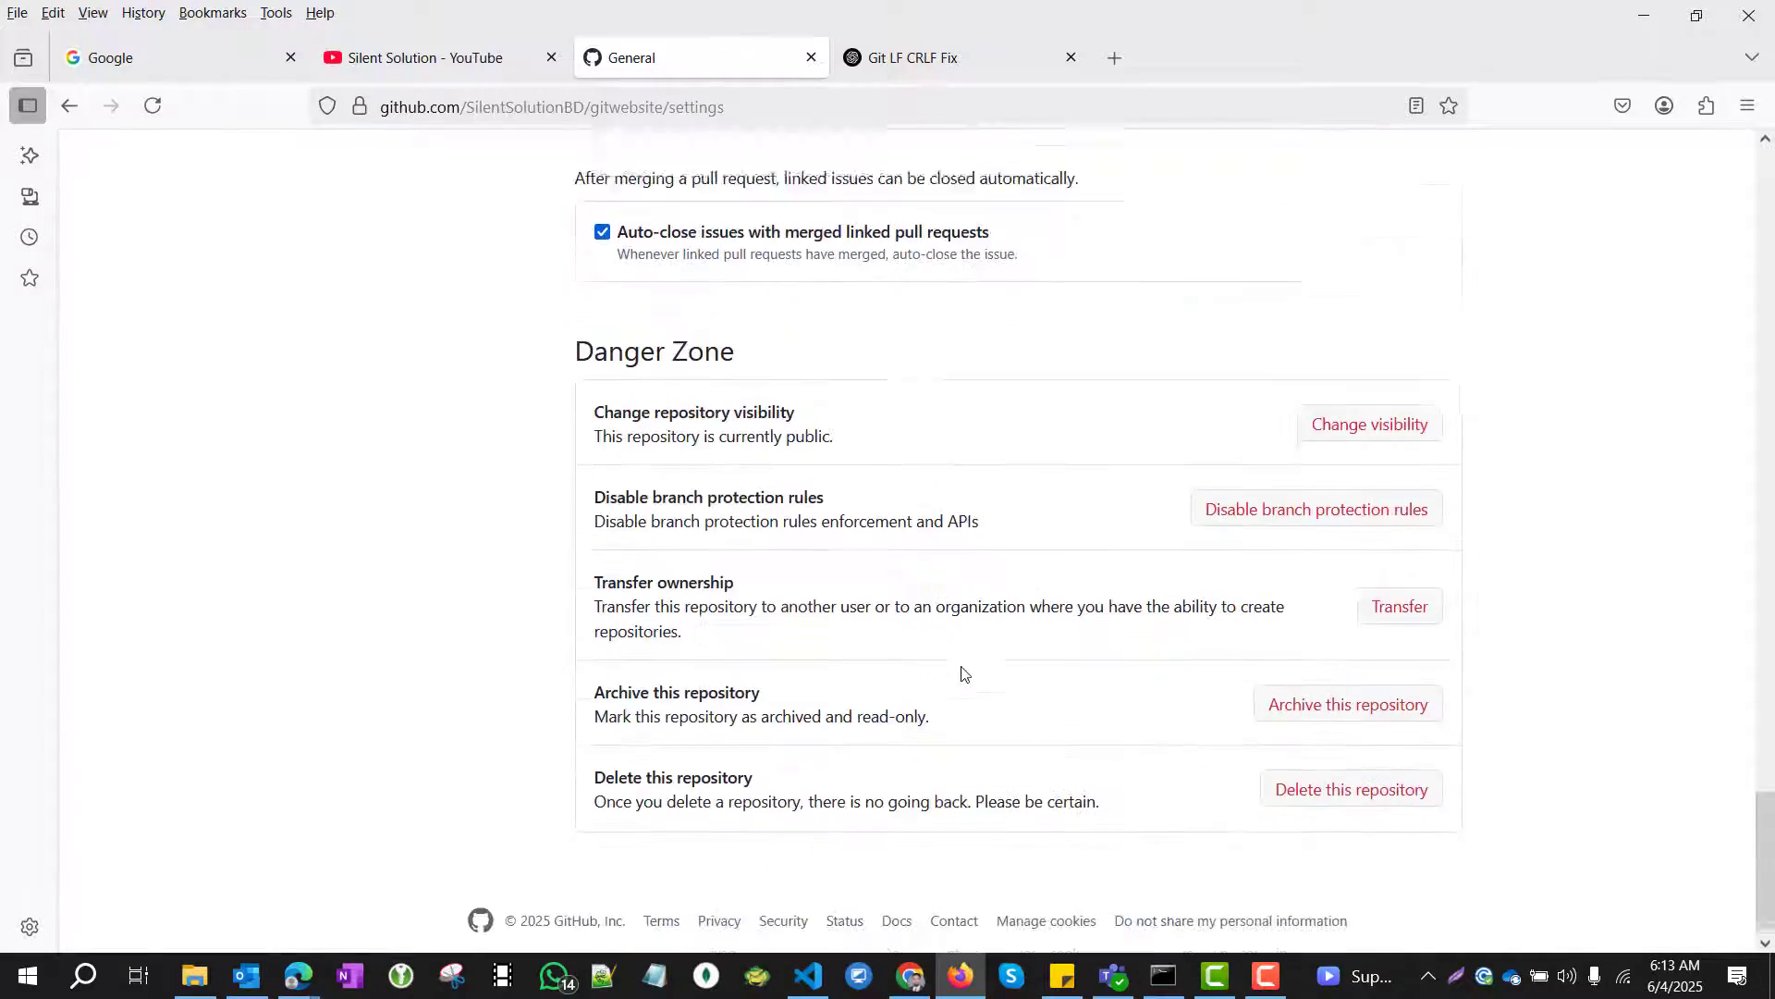
Step: Open the gitwebsite repository's GitHub Pages settings and set the build and deployment source to GitHub Actions
scroll(962, 673, "up", 6)
scroll(962, 673, "up", 15)
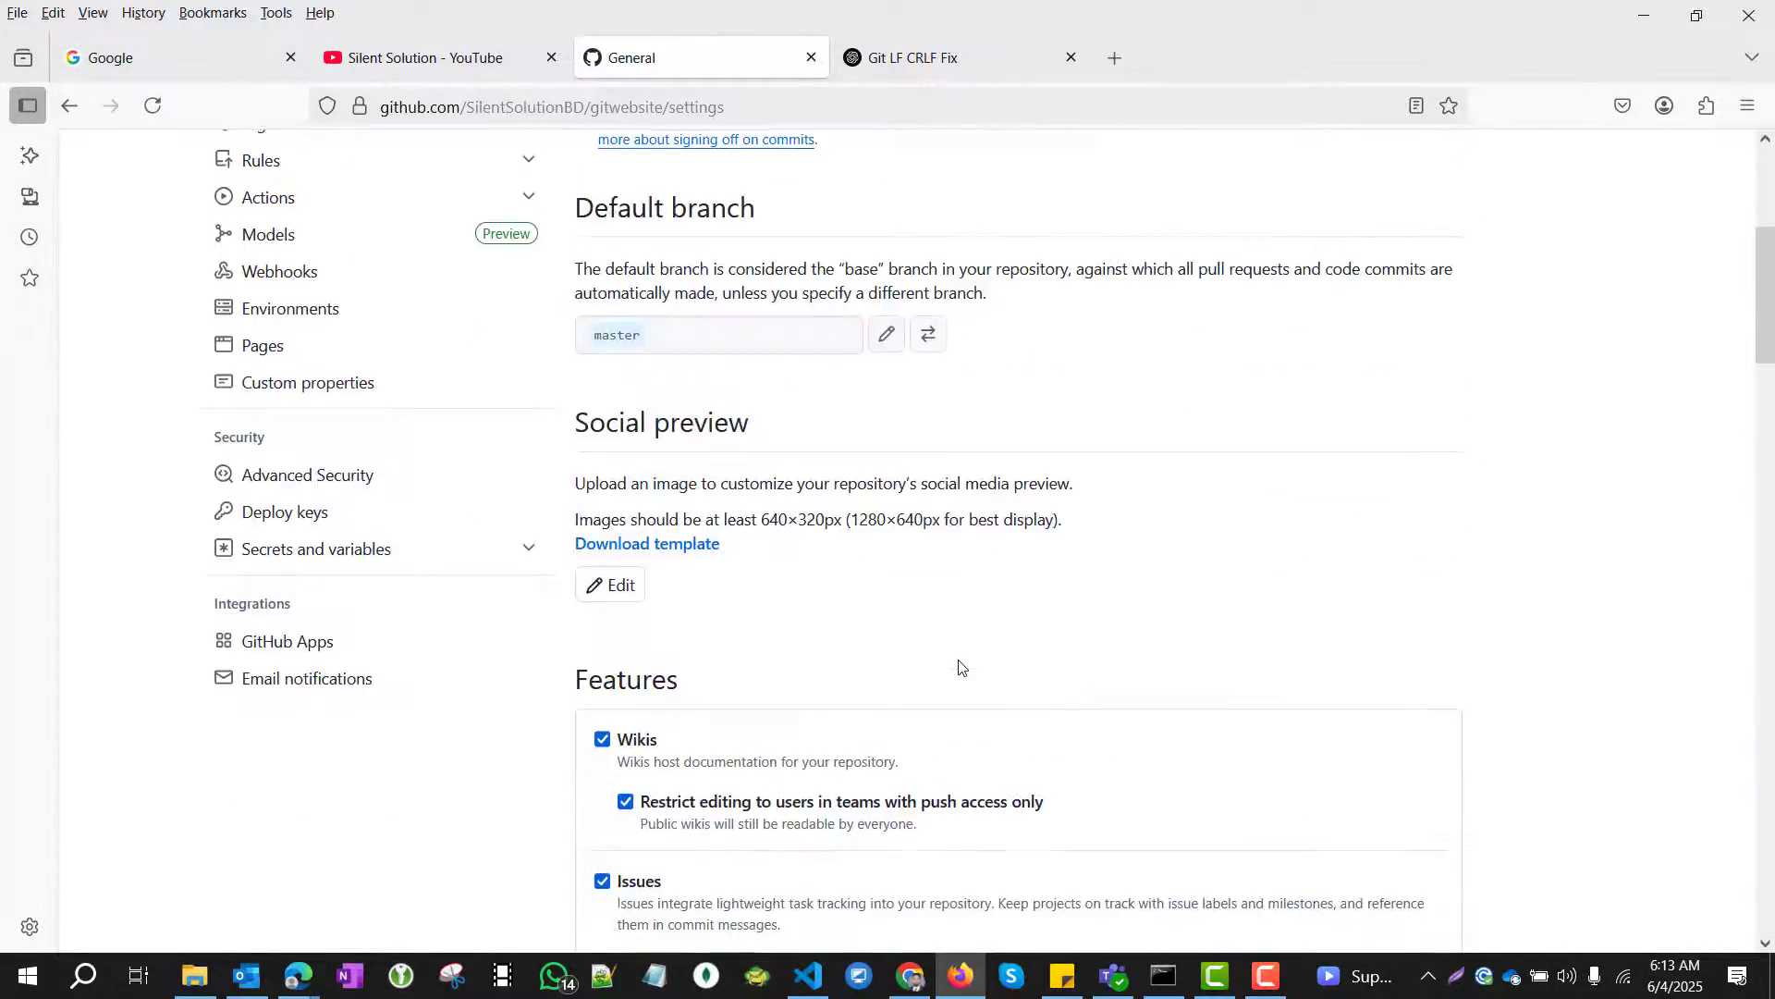
left_click(262, 777)
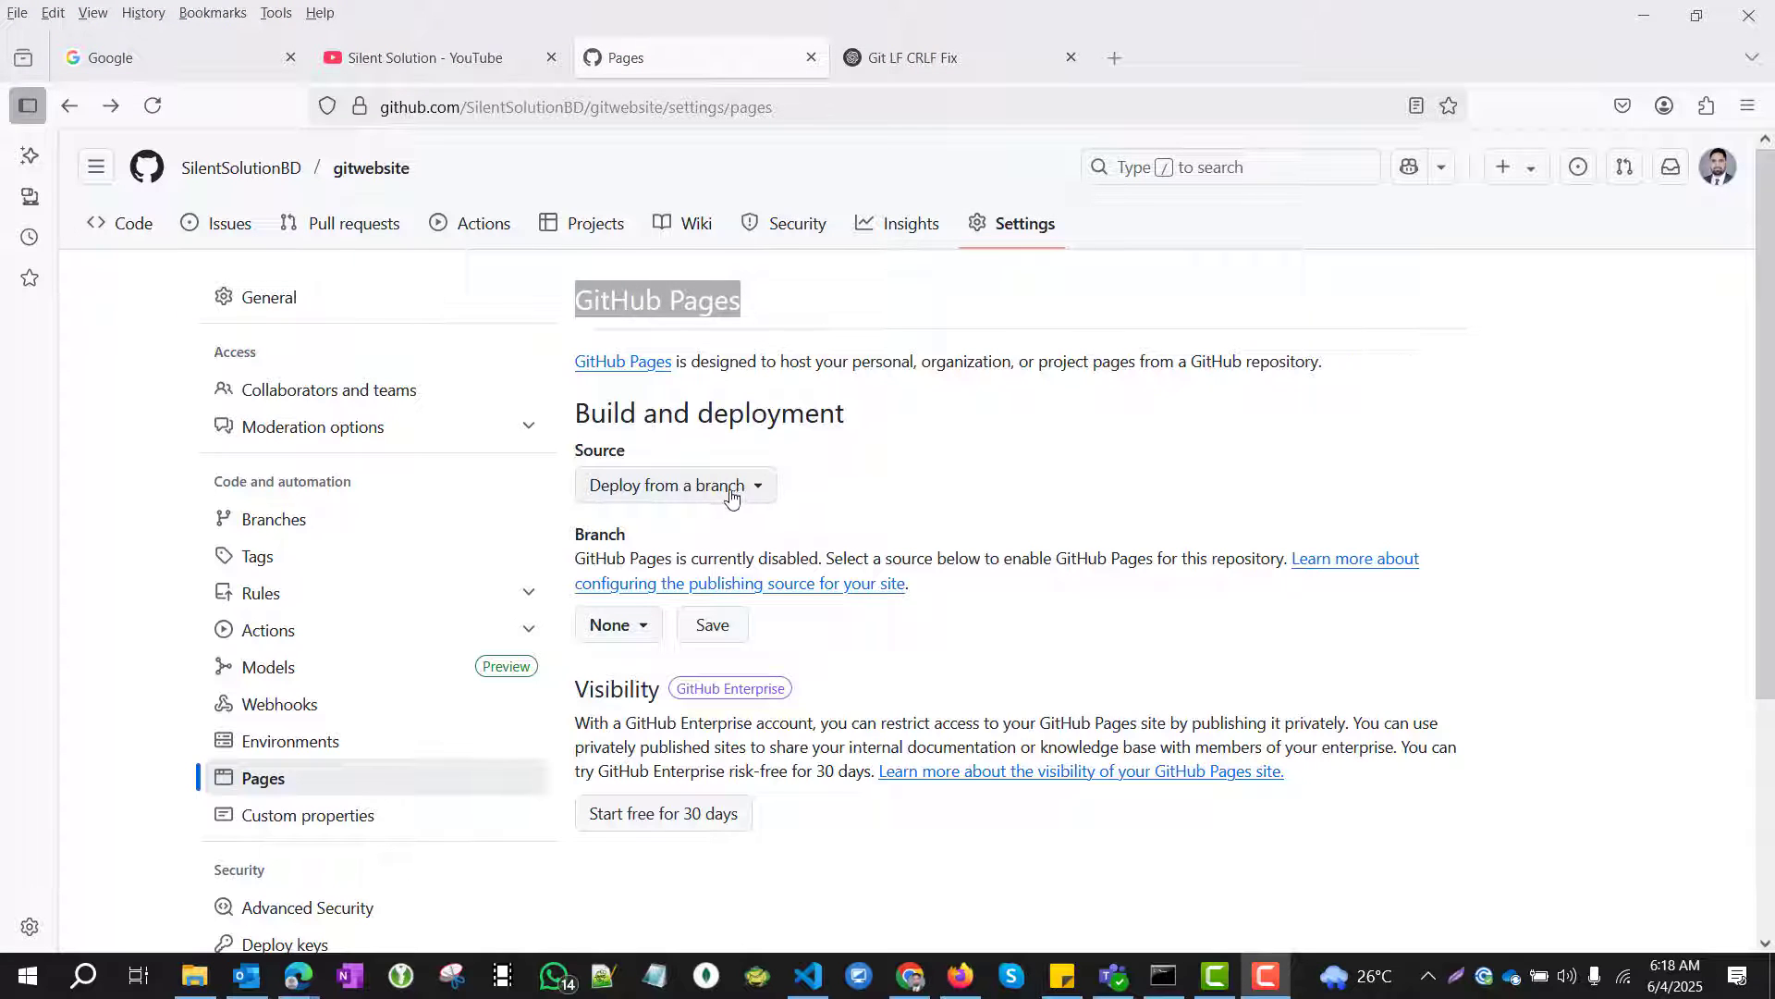
left_click(750, 495)
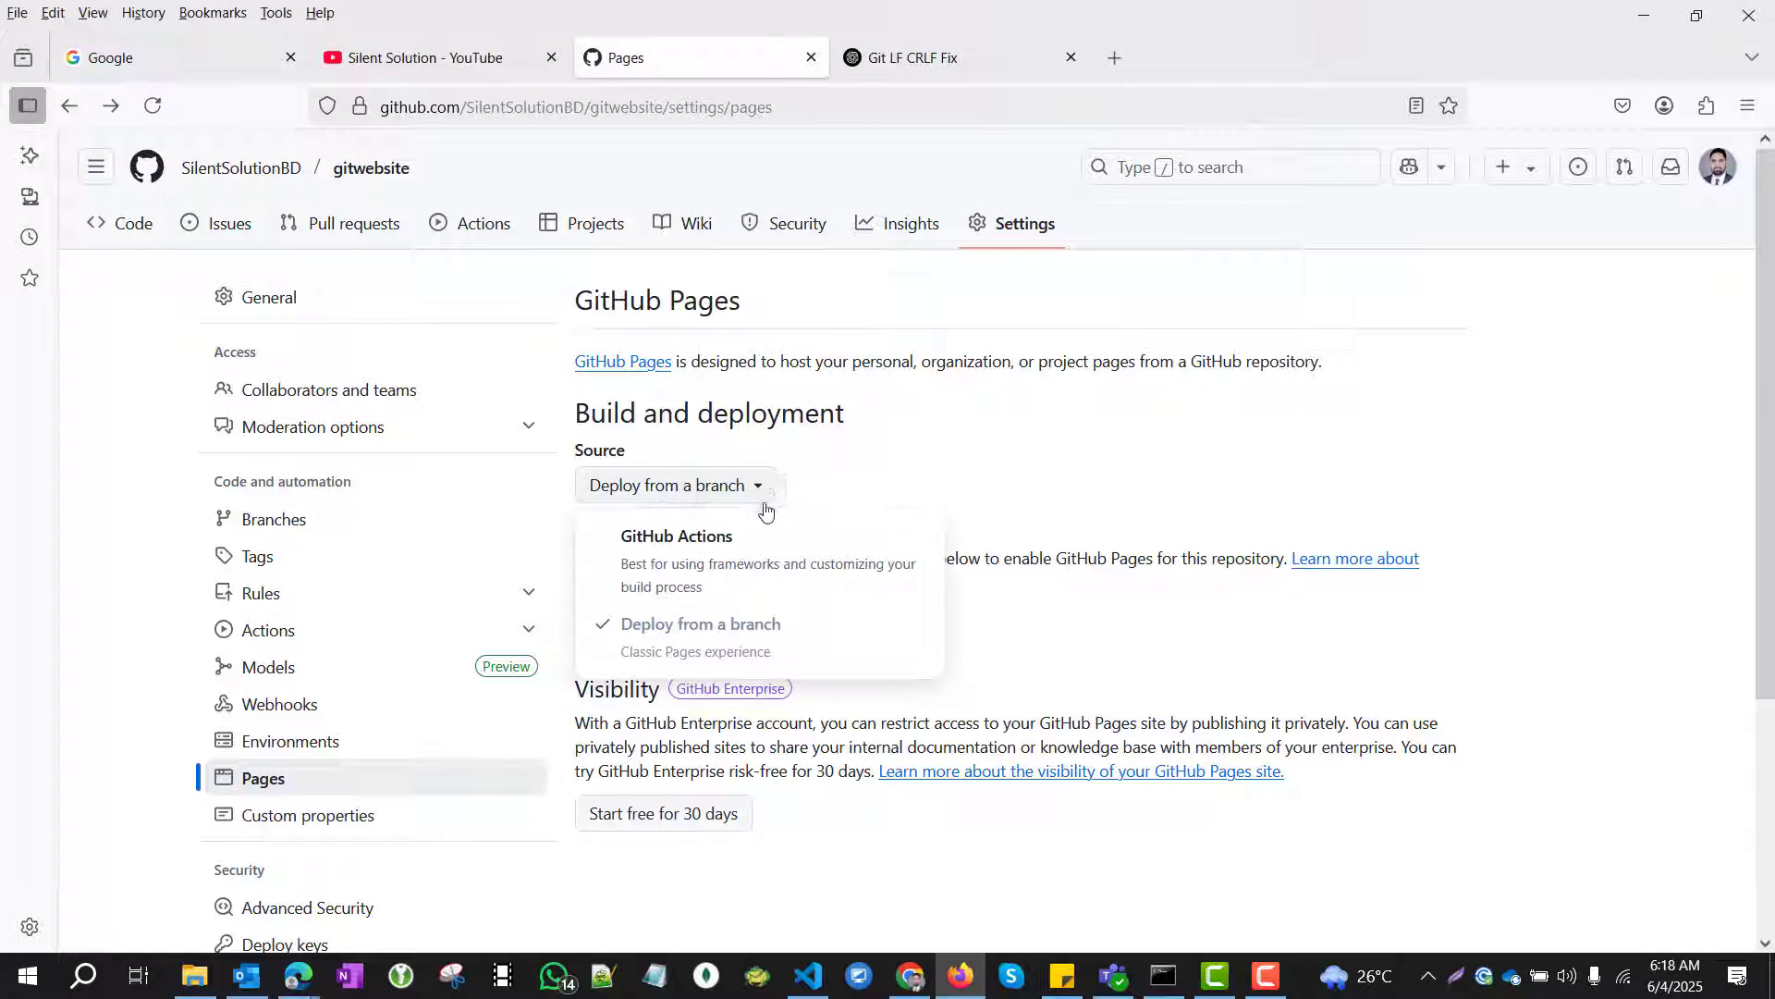
left_click(696, 542)
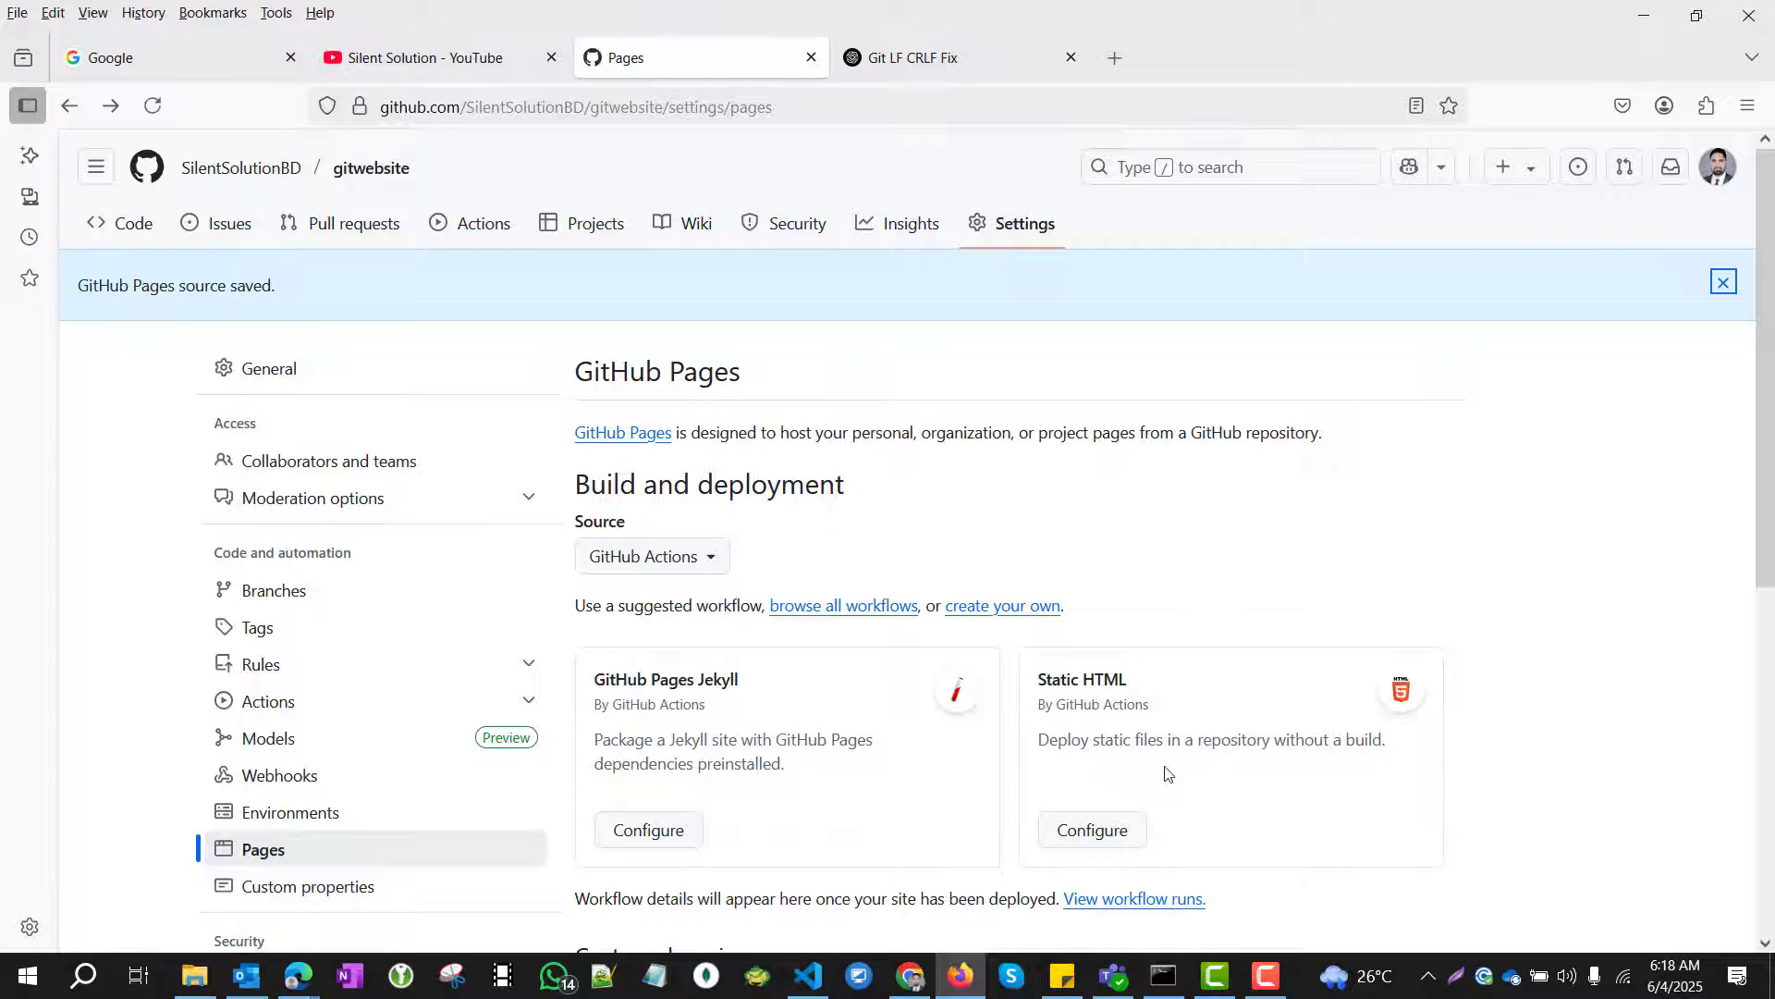
Step: Configure the suggested Static HTML workflow, review static.yml, and commit it directly to the master branch with the message "Create static.yml"
left_click(1094, 837)
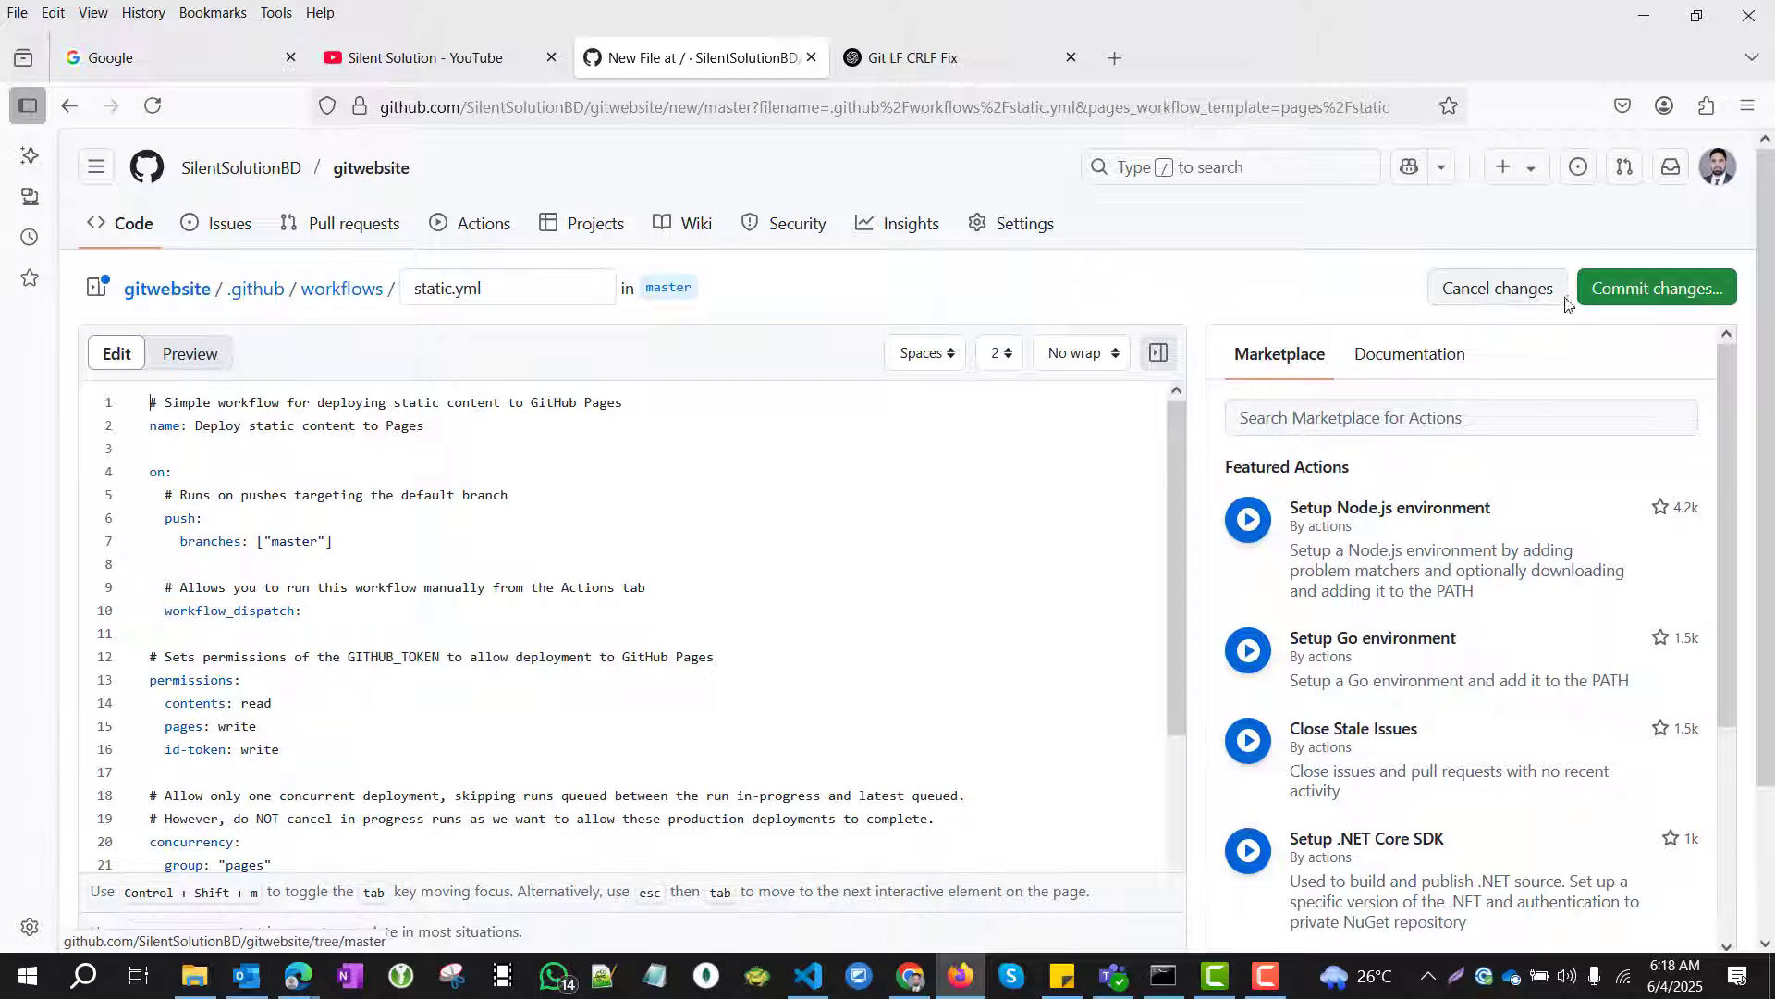
scroll(1137, 503, "down", 8)
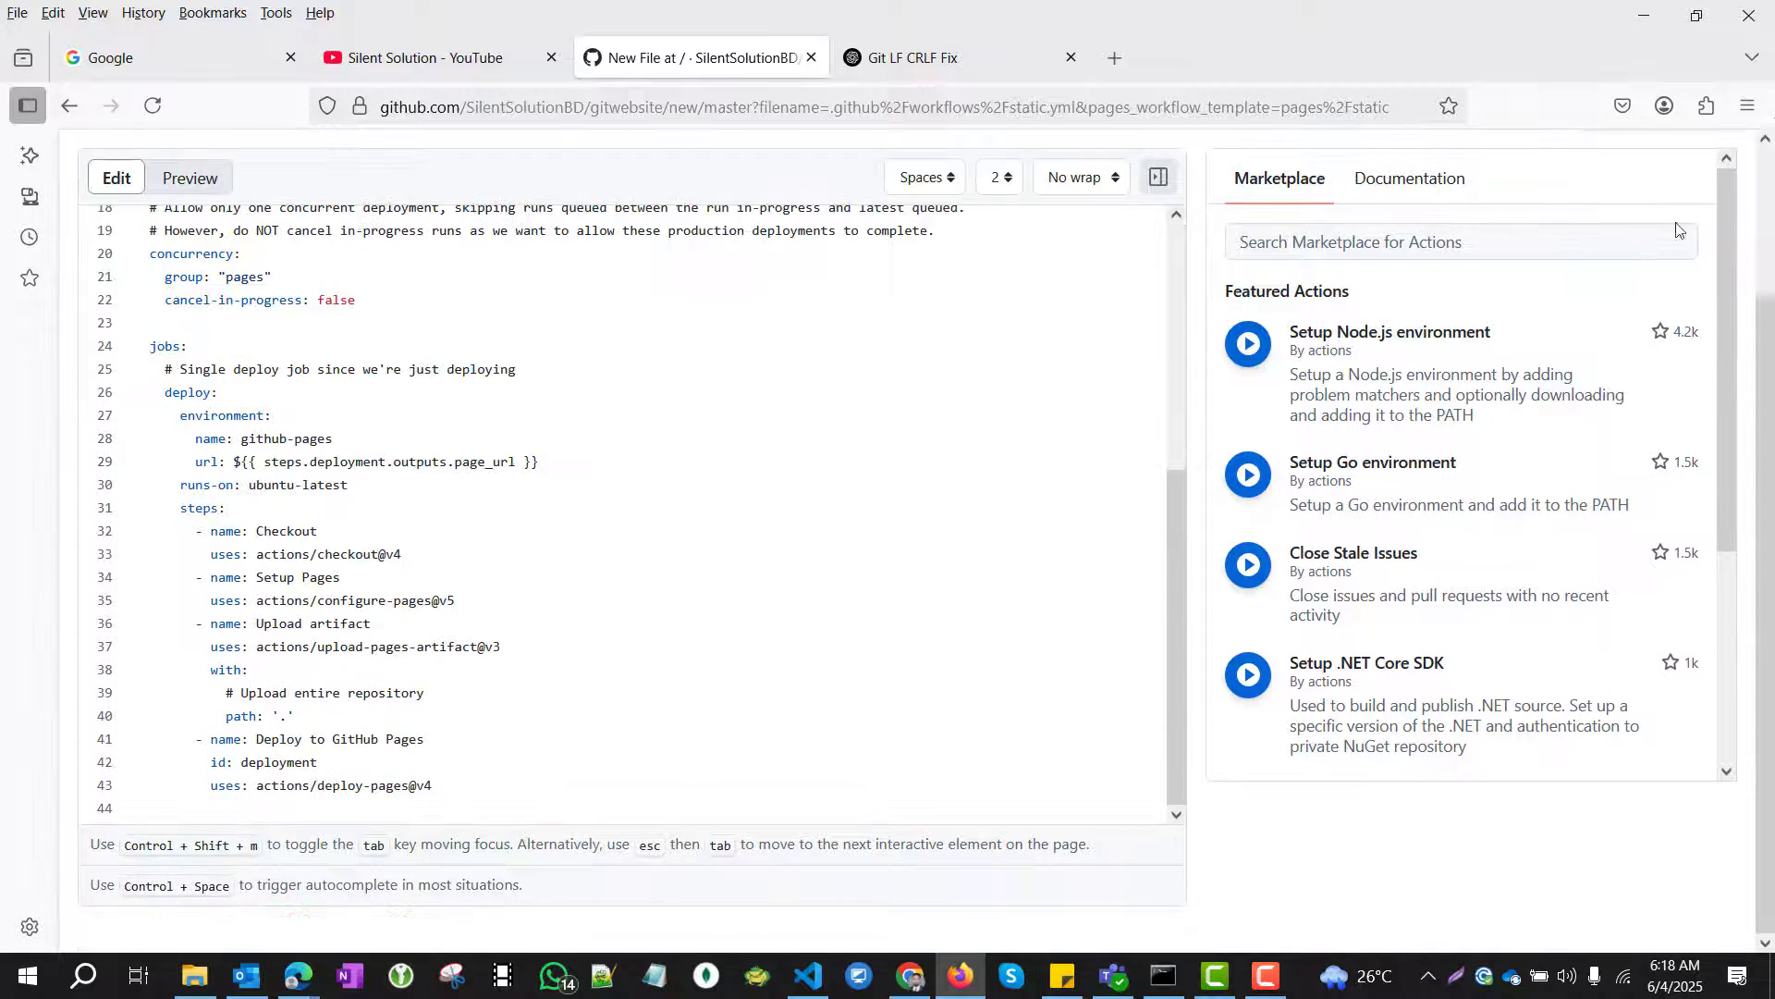
scroll(1678, 229, "up", 2)
left_click(1683, 277)
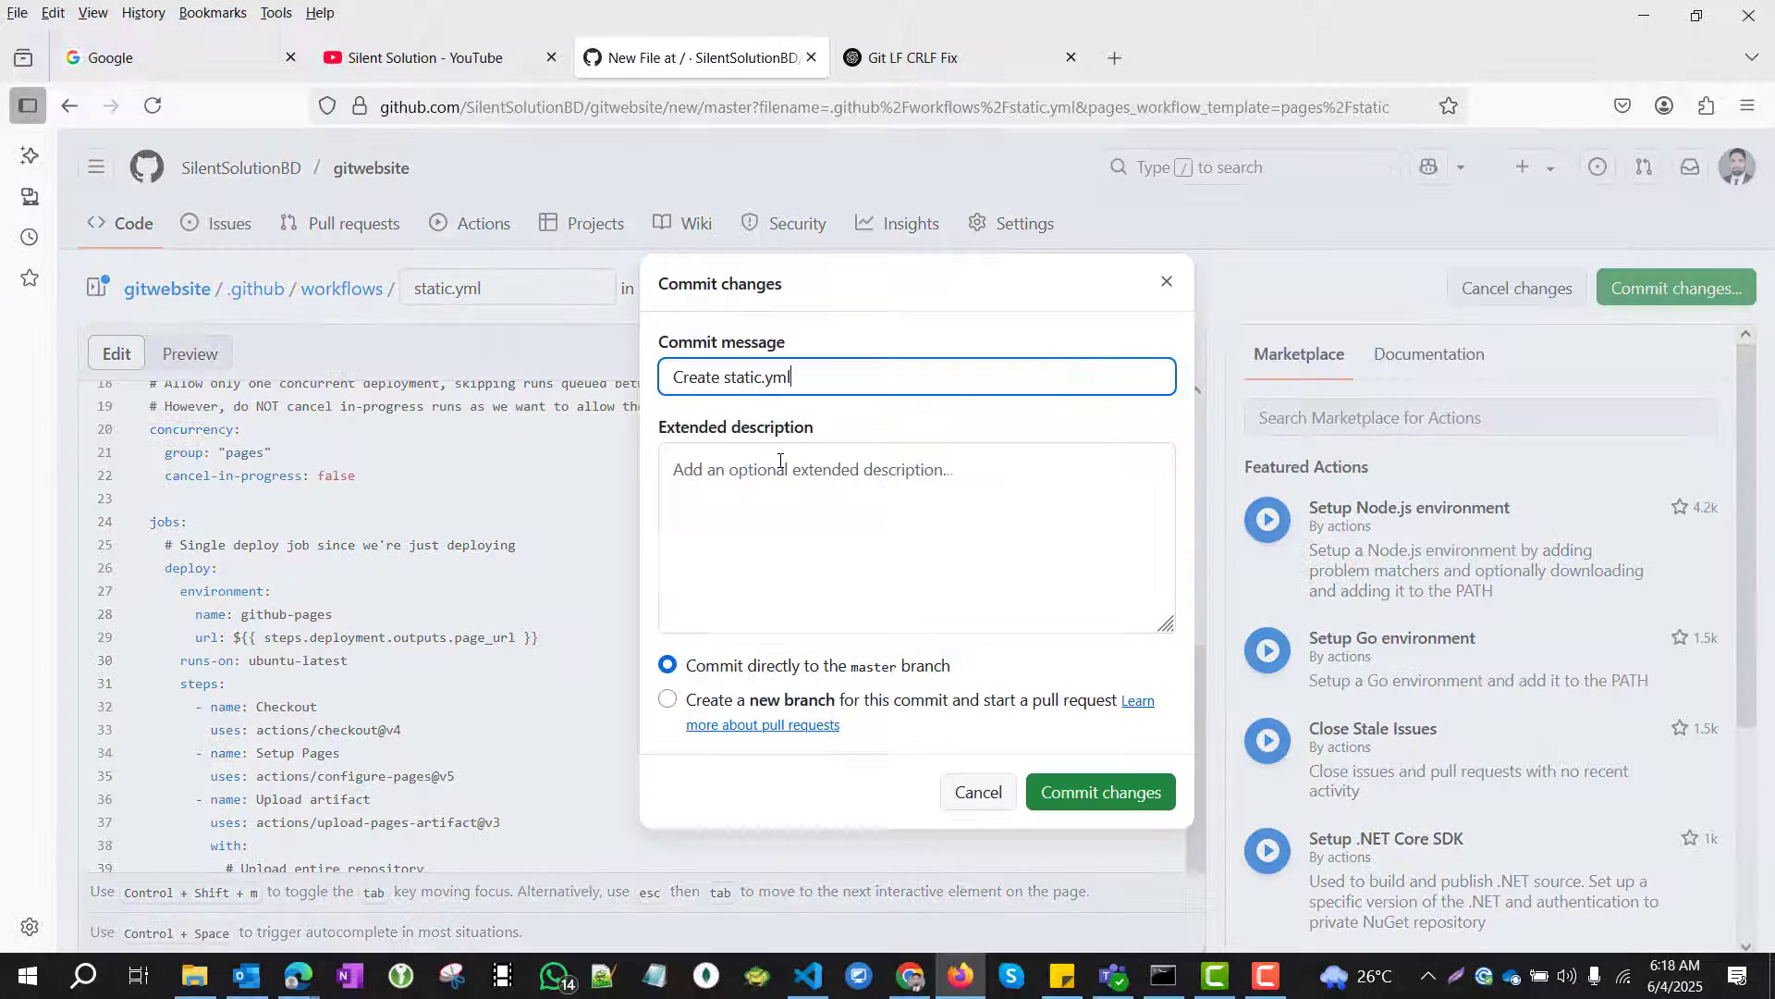
left_click(1104, 793)
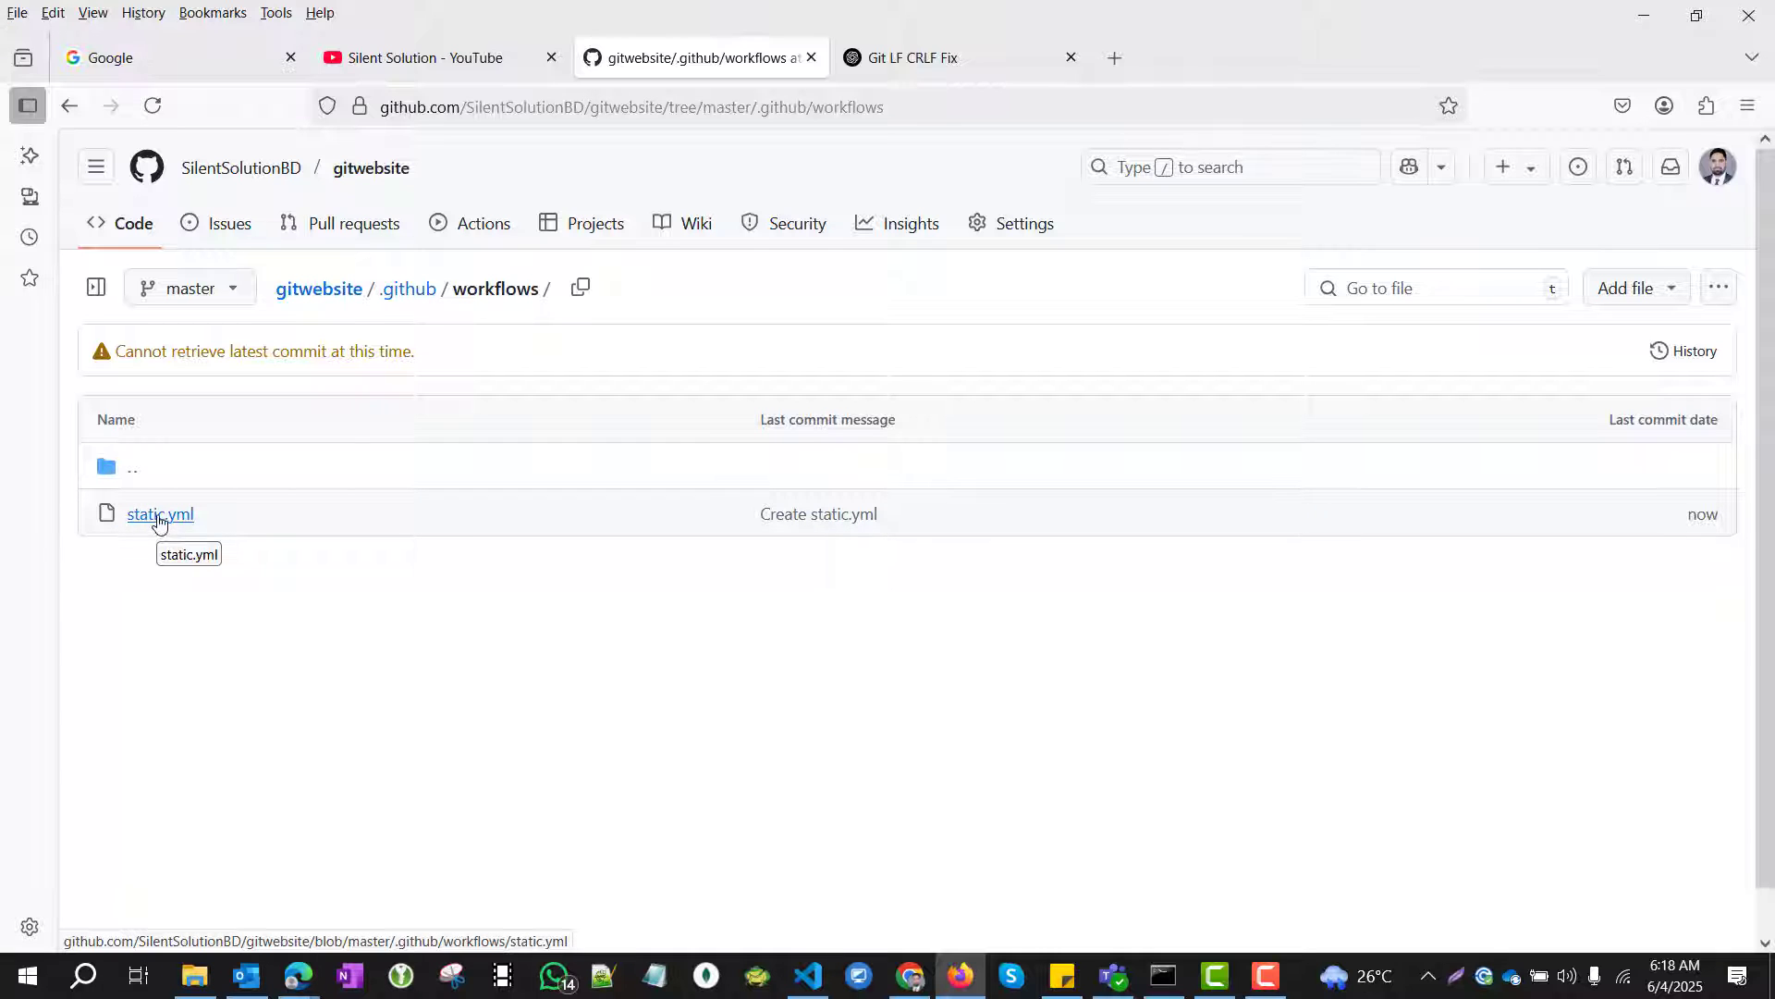
Step: Check the repository's workflow runs and its main file listing, and reopen the GitHub Pages settings
left_click(480, 222)
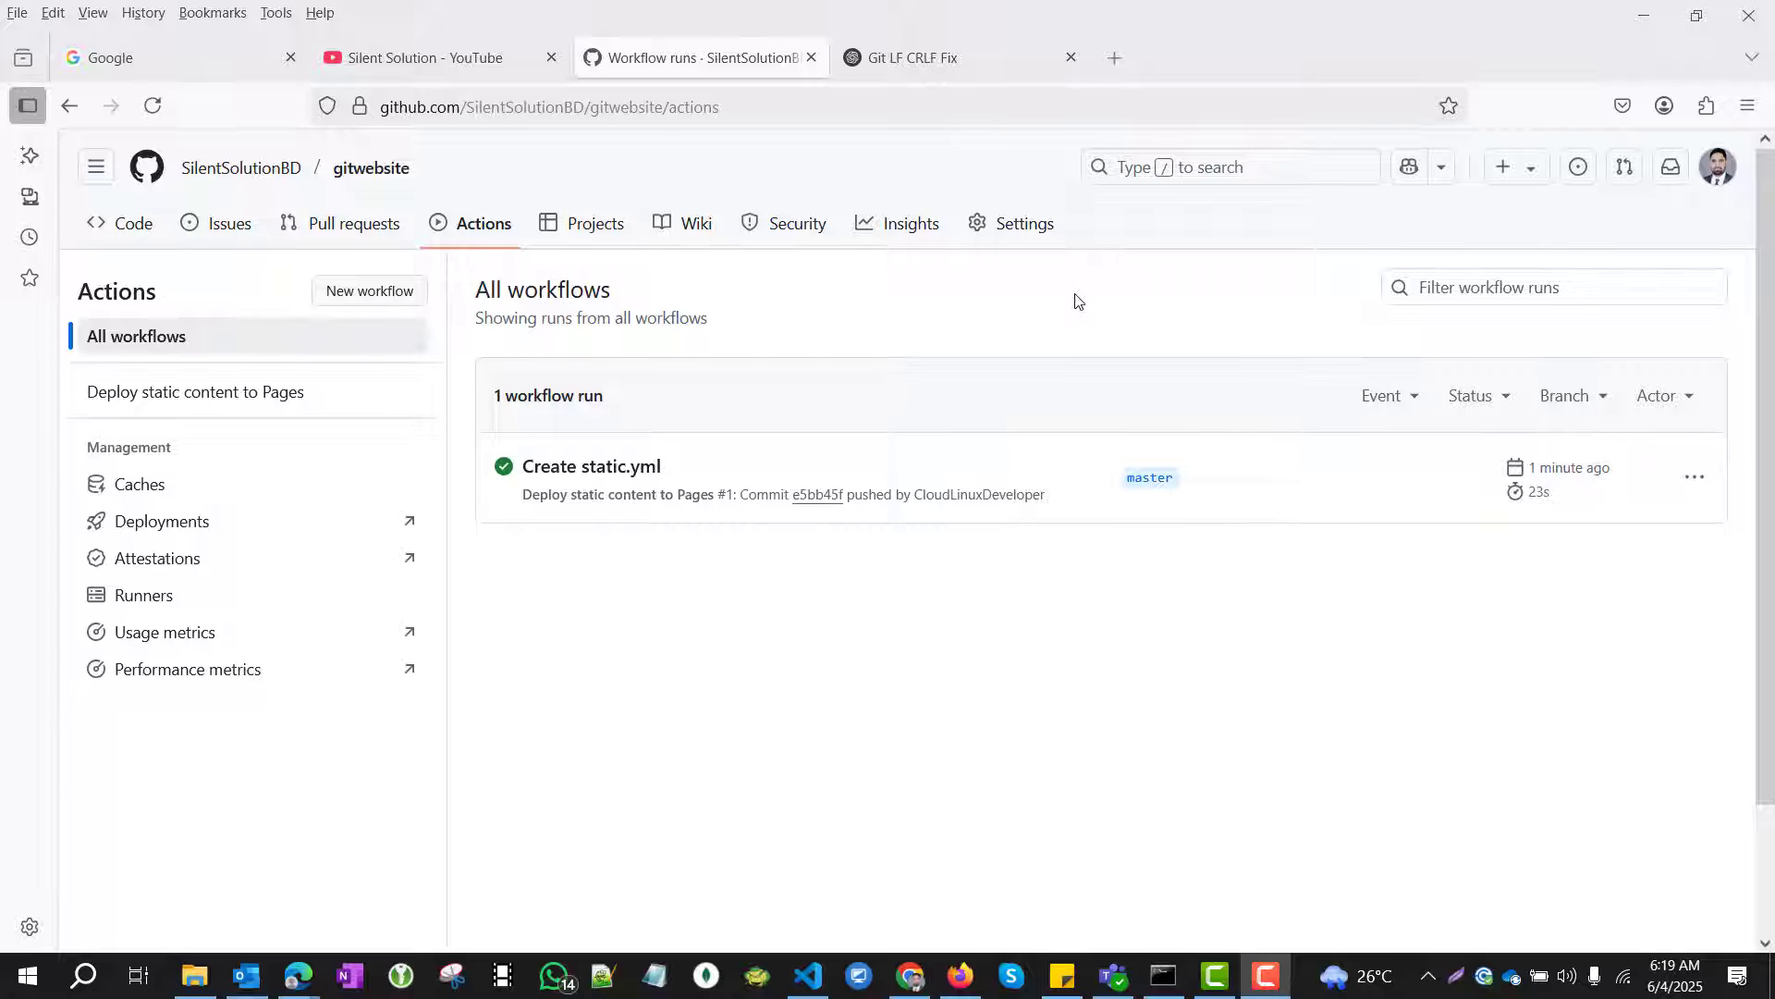
left_click(368, 168)
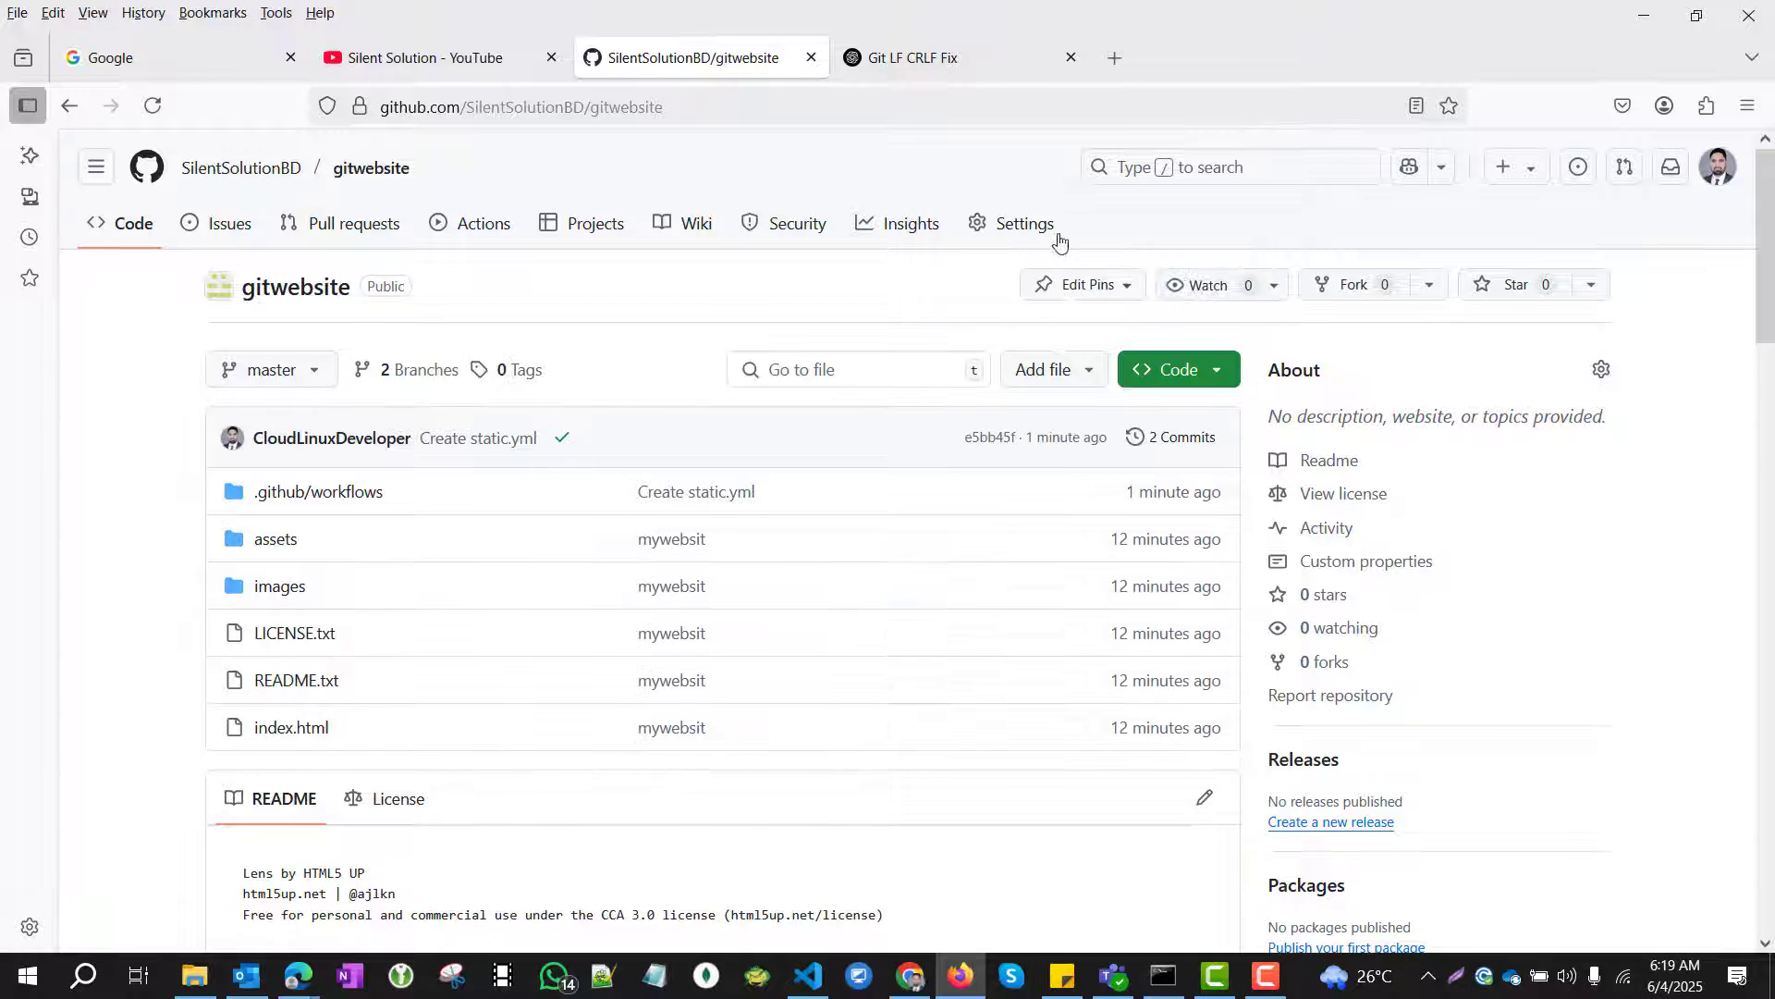
left_click(1021, 223)
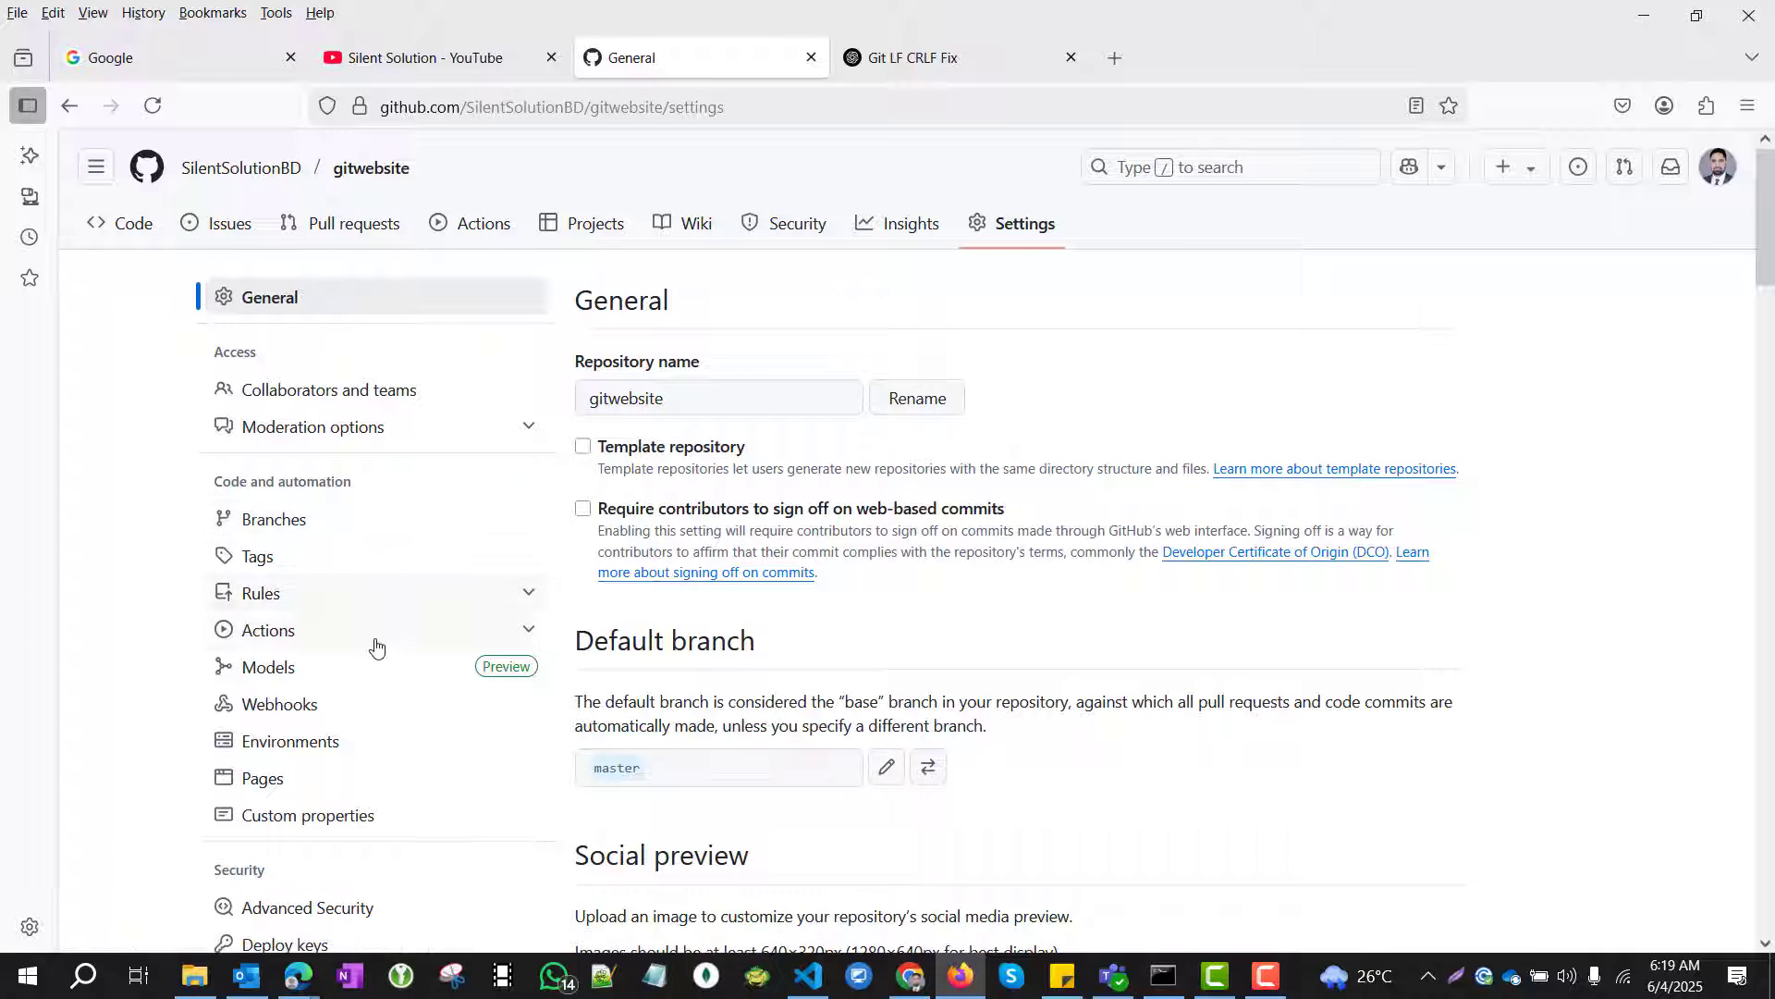
left_click(256, 785)
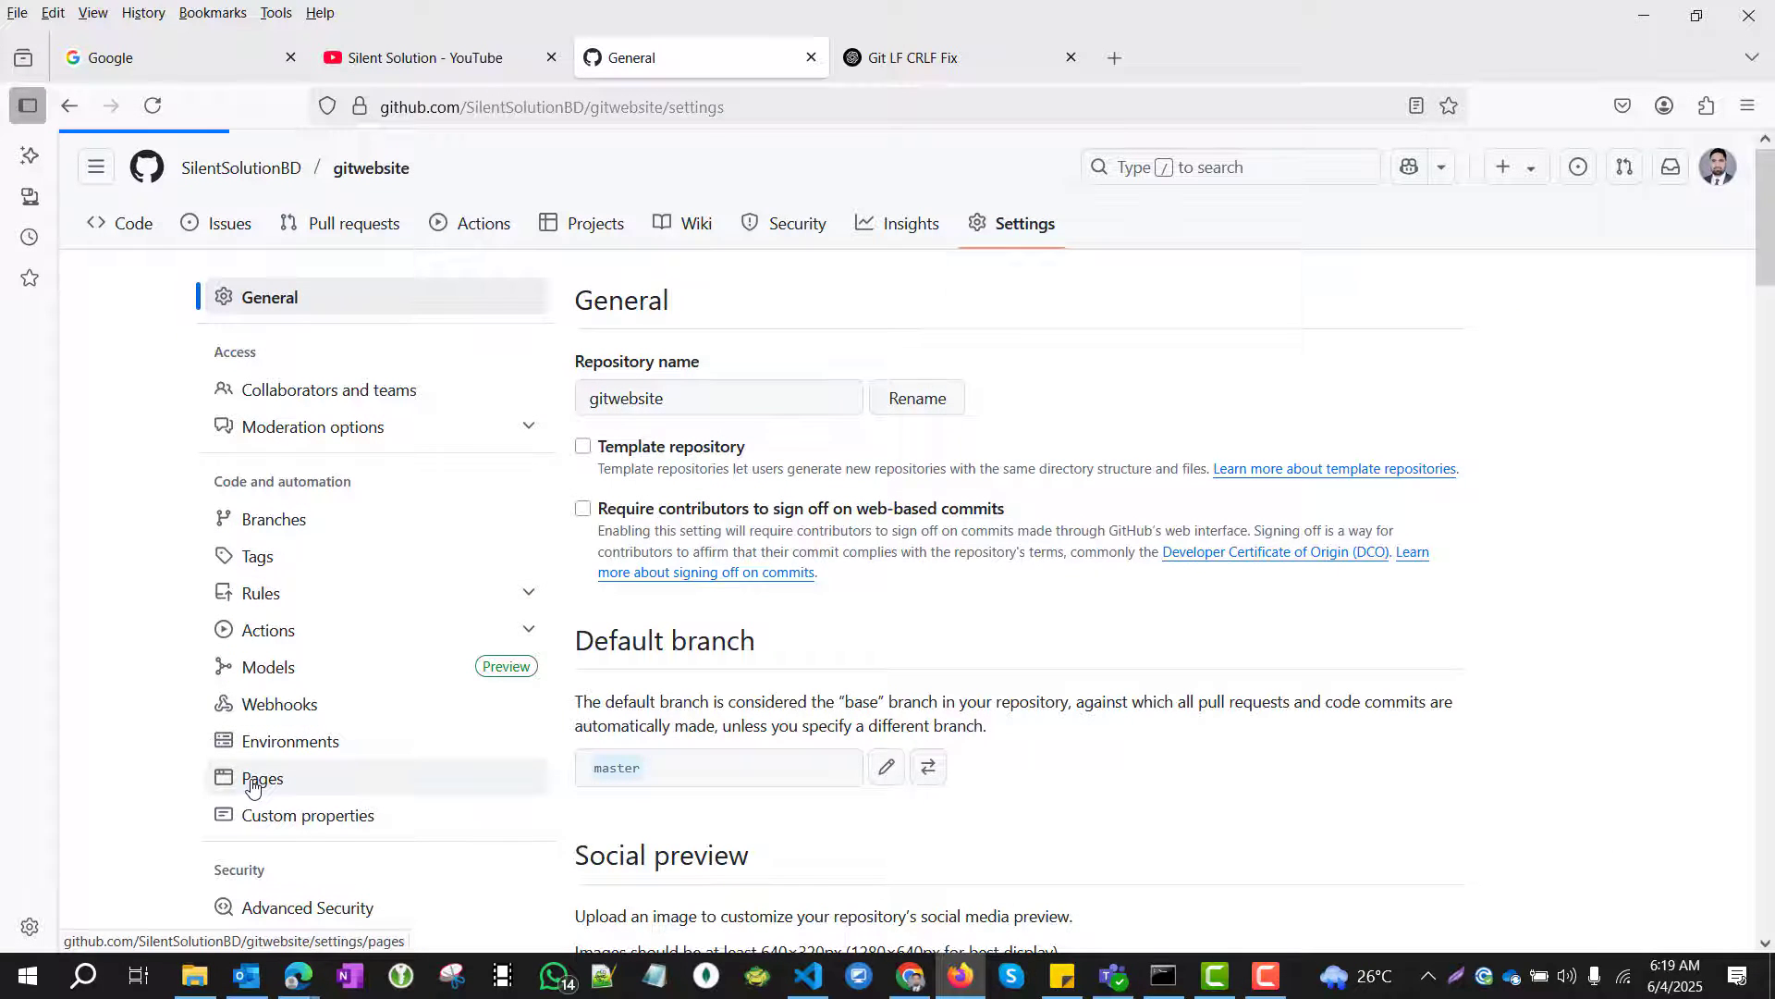